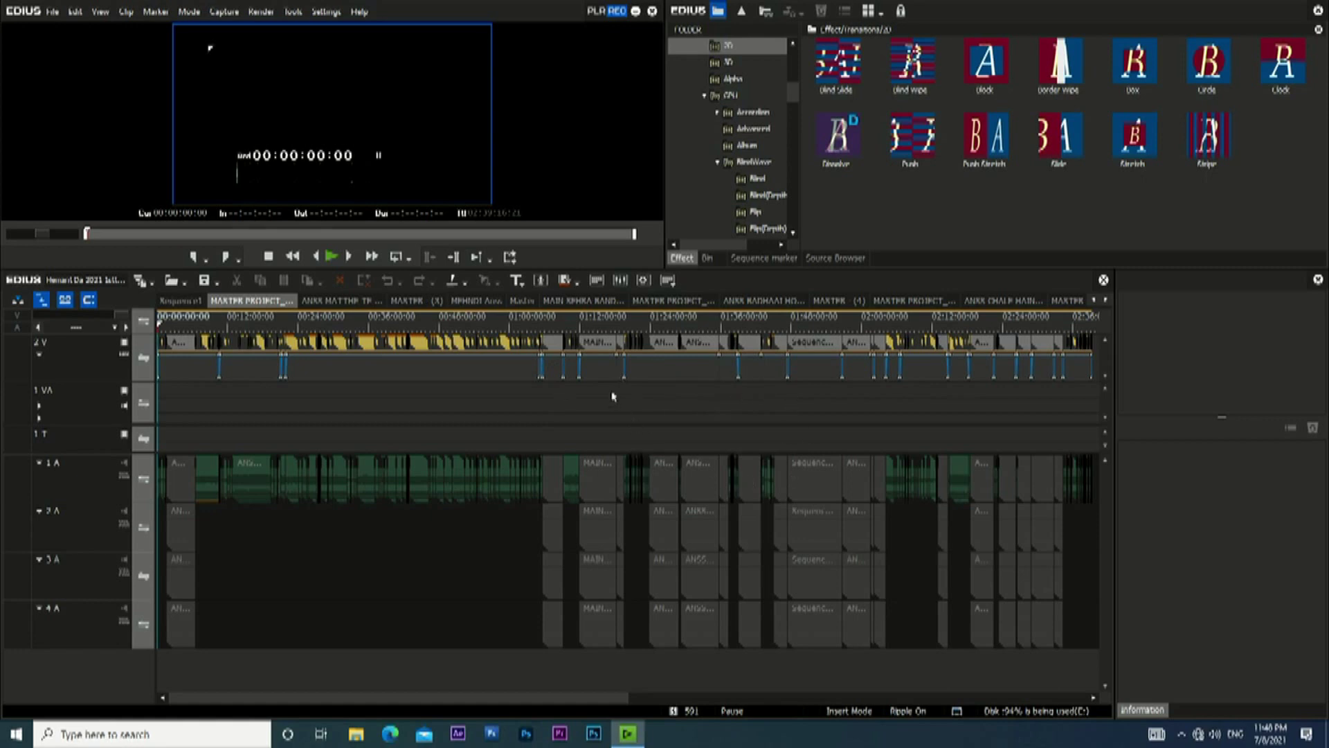
Start adding clips to the bin and browse to the project's Ready folder on drive E.
click(599, 346)
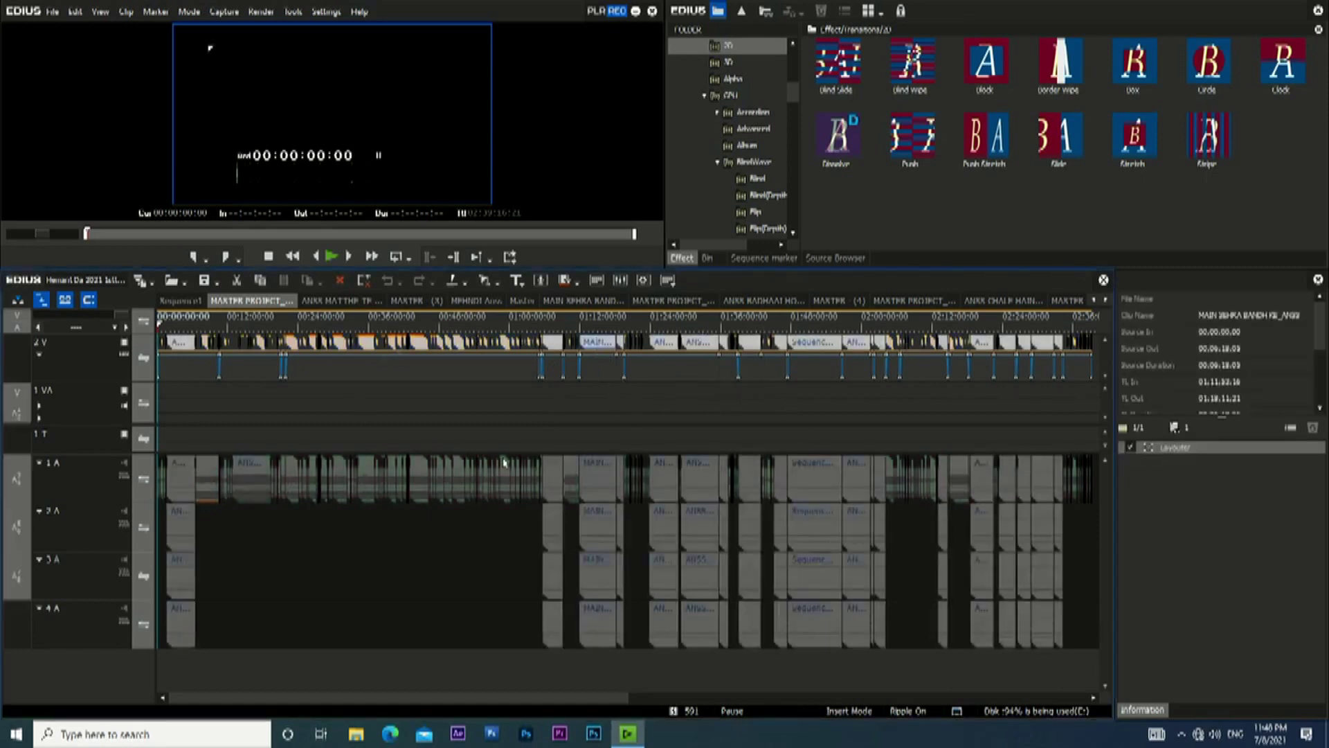
click(714, 261)
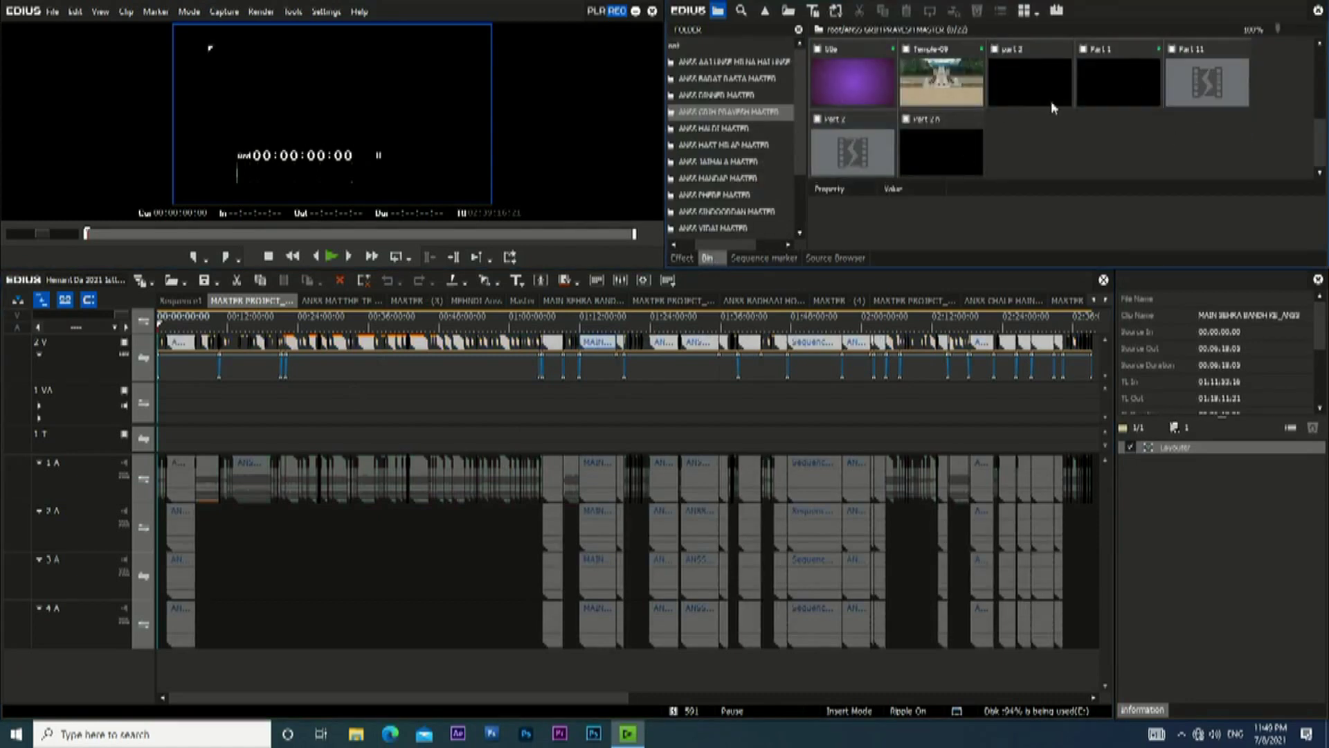
double_click(1087, 134)
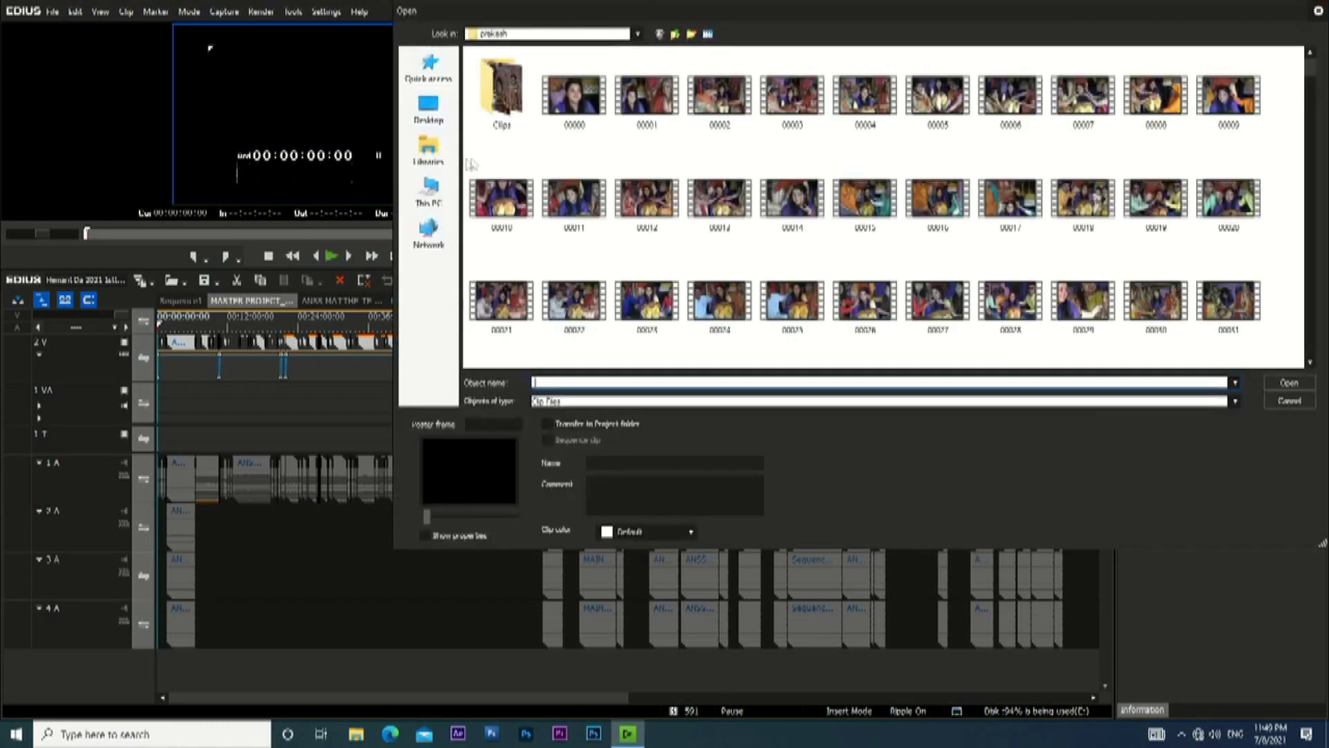
click(428, 191)
double_click(869, 187)
scroll(736, 268, down, 10)
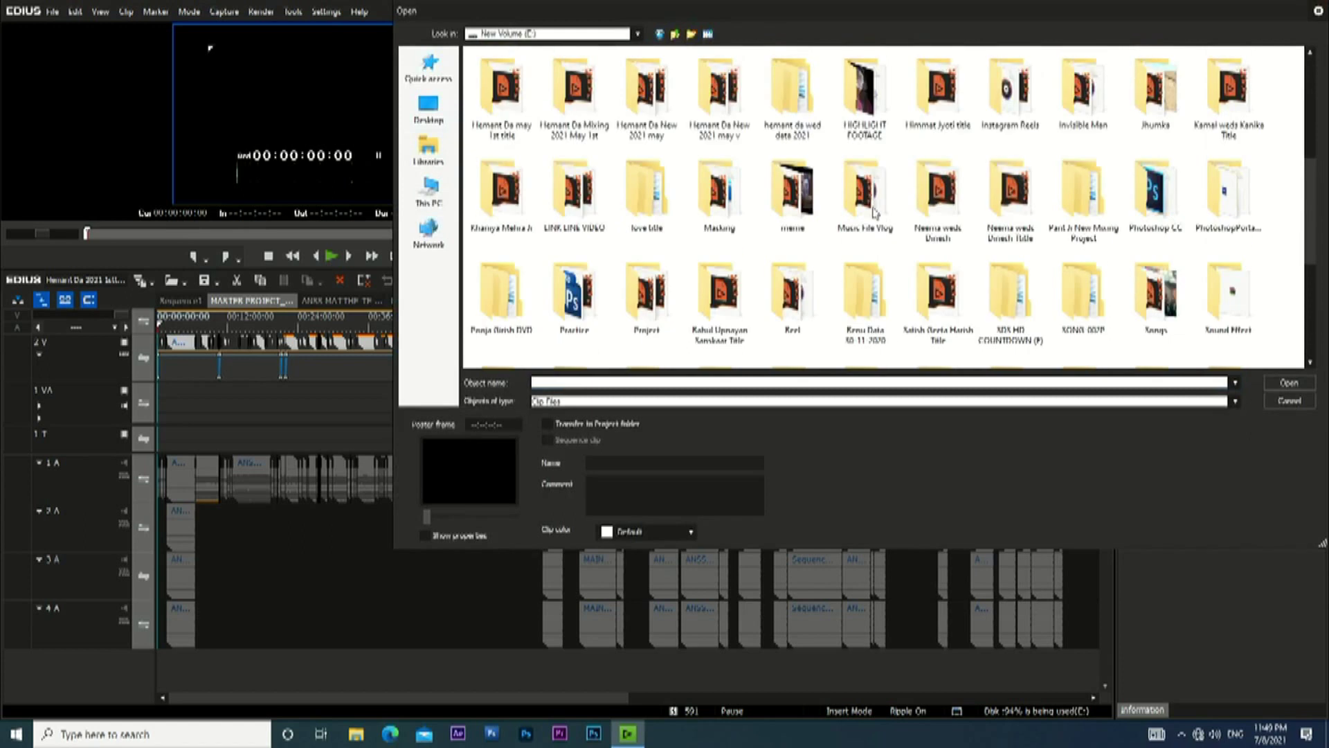
scroll(735, 268, up, 8)
click(720, 270)
double_click(735, 268)
double_click(575, 104)
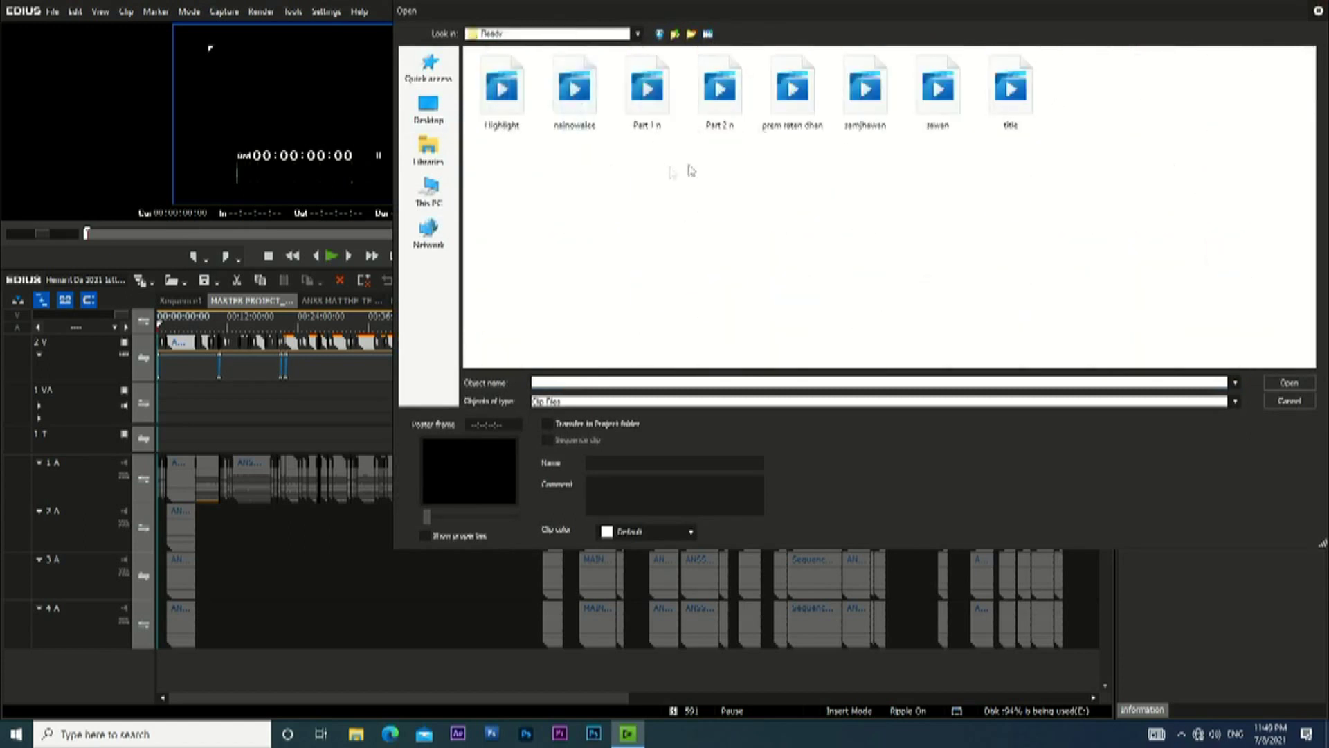
Import the Highlight, nainowalee, prem ratan dhan, samjhawan, sawan and title clips into the bin.
drag(642, 154, 734, 62)
click(701, 149)
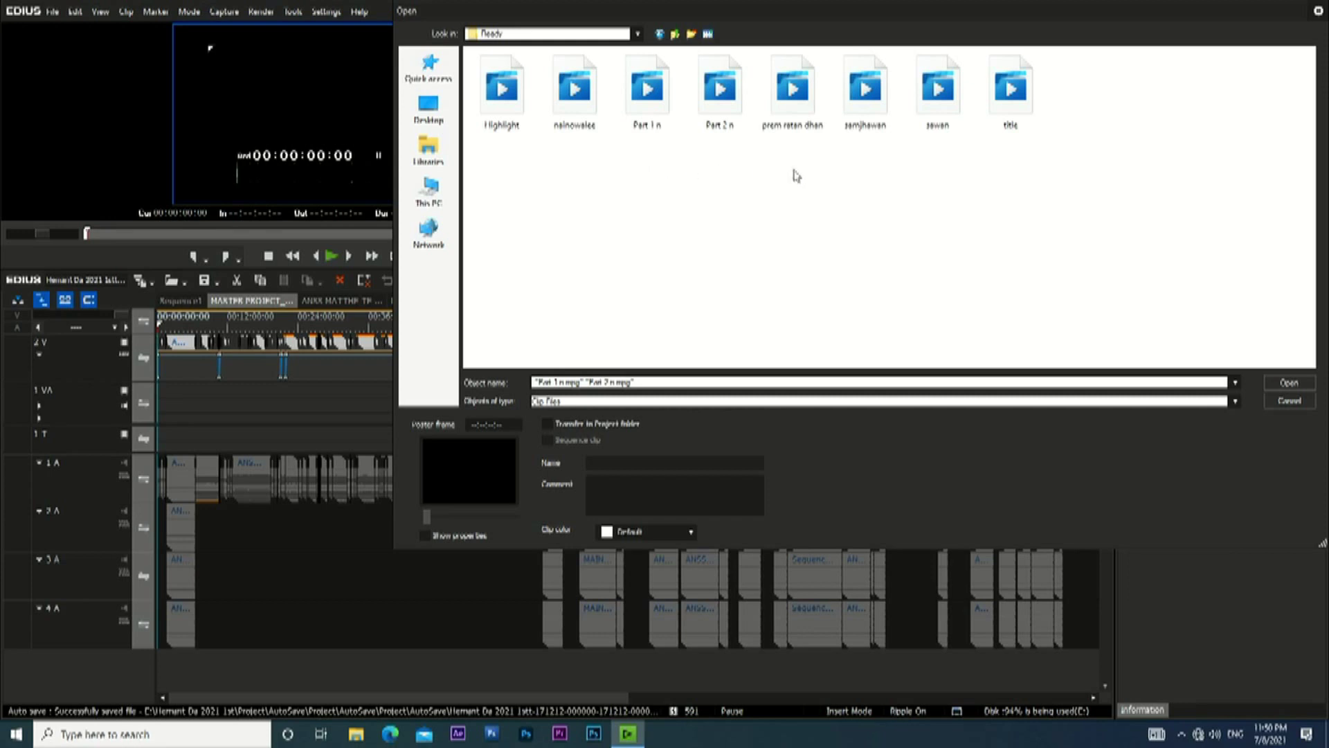
click(513, 97)
ctrl+click(580, 104)
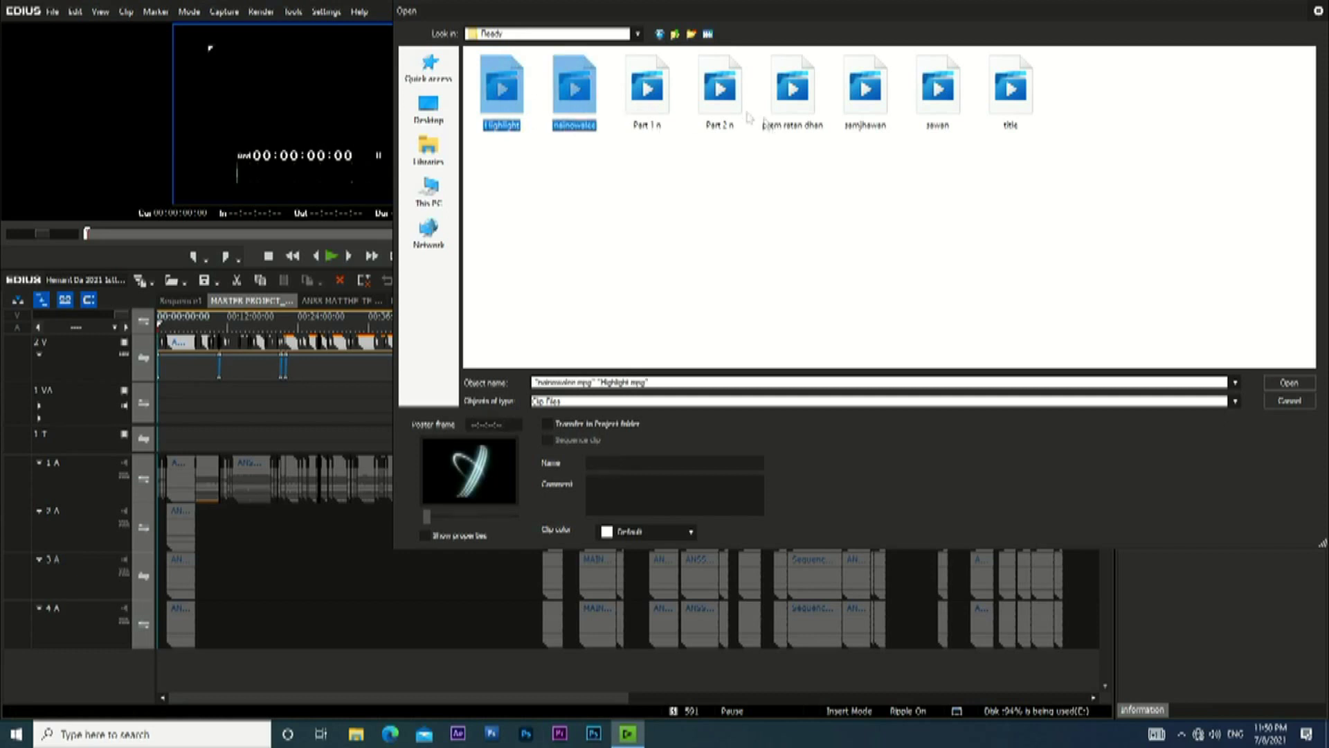
ctrl+click(794, 99)
ctrl+click(870, 104)
ctrl+click(950, 105)
ctrl+click(1006, 107)
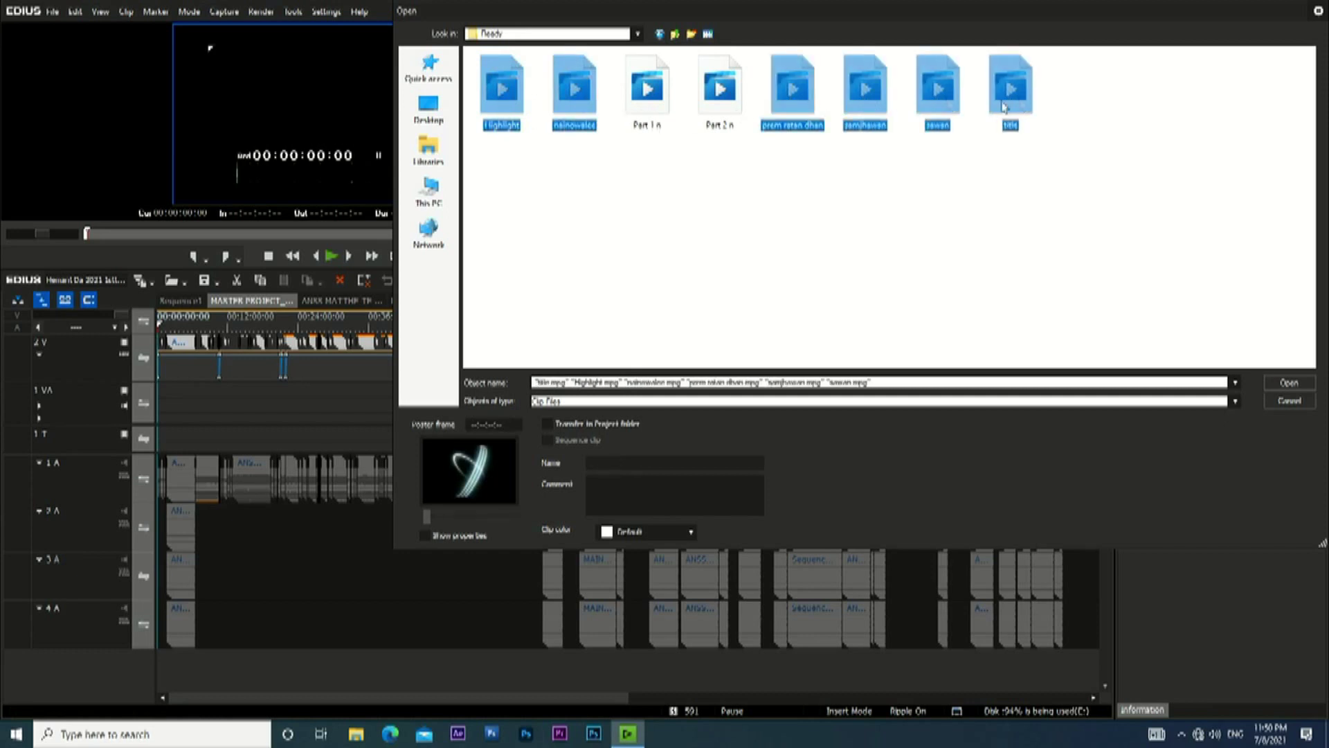
click(1292, 385)
scroll(1162, 181, down, 1)
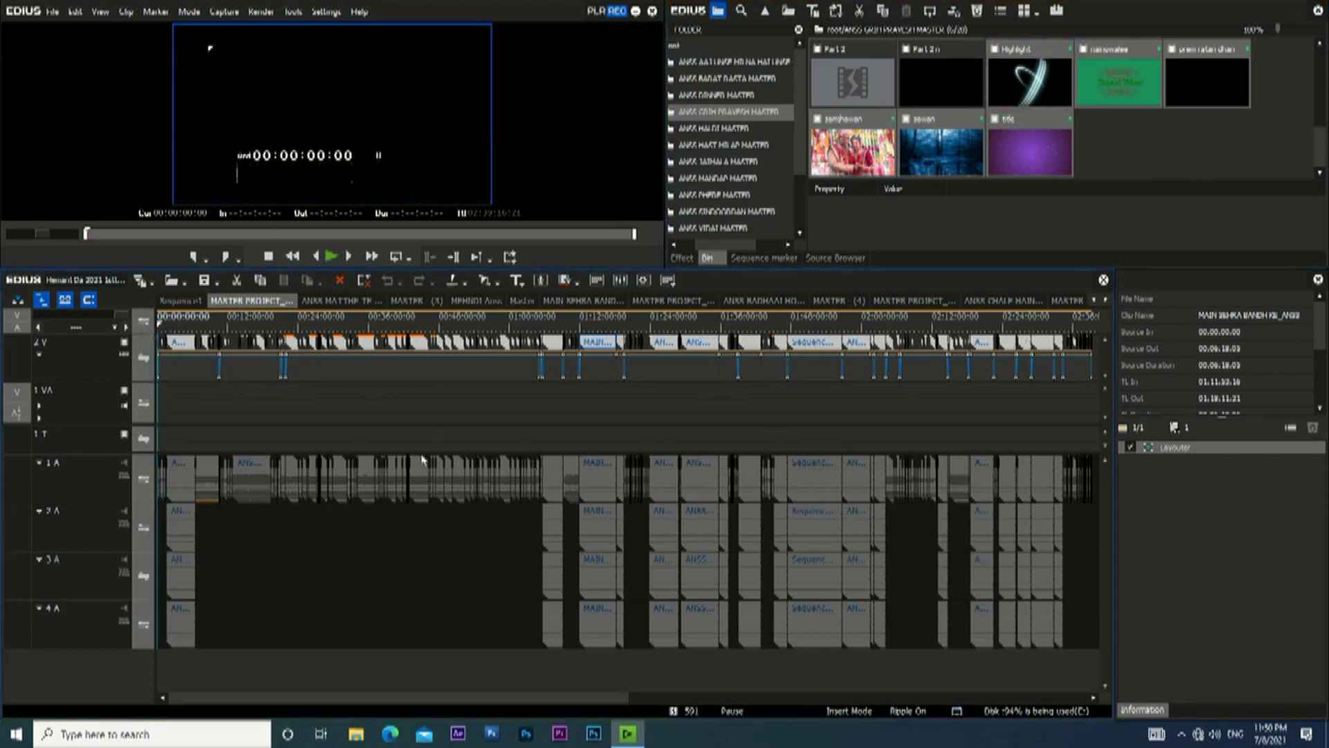
Shift all timeline clips later with ripple mode on, freeing about the first 35 minutes of the sequence.
click(266, 480)
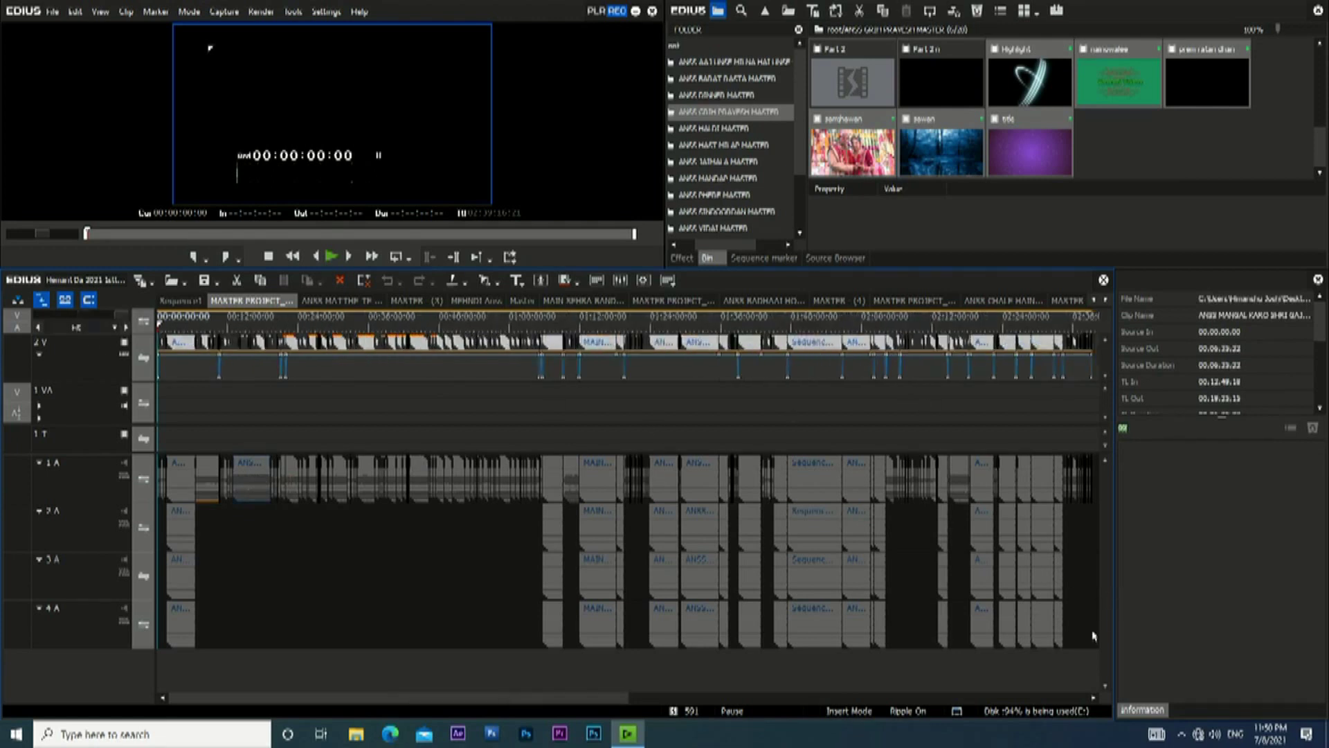
drag(1089, 637, 12, 305)
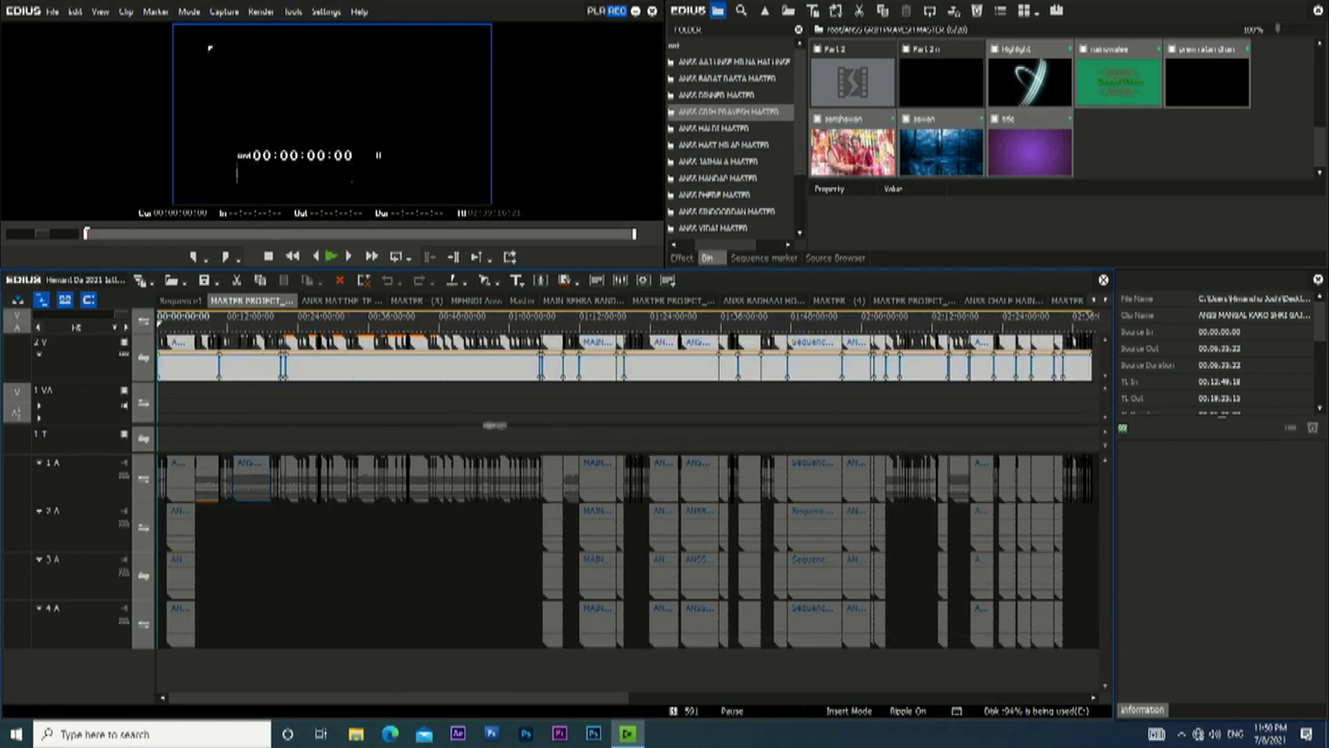
click(443, 541)
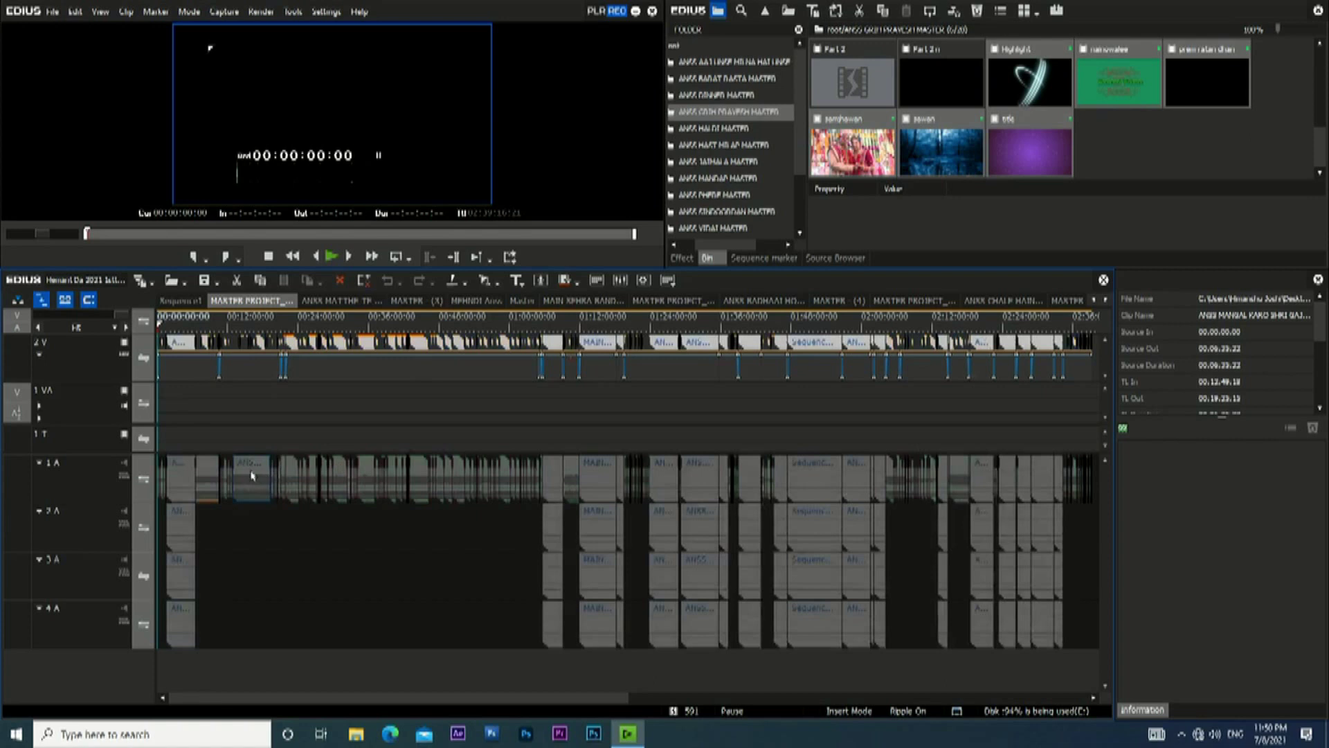
drag(252, 476, 386, 475)
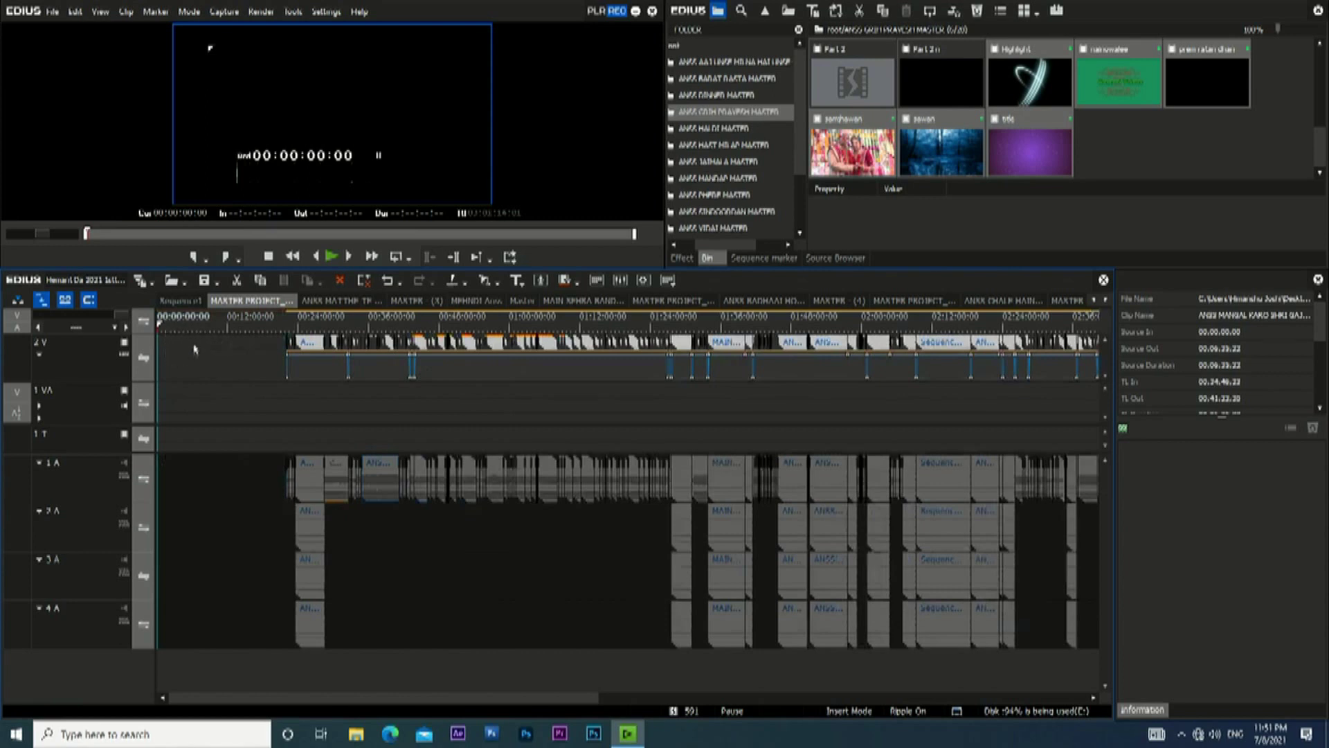
drag(324, 483, 392, 476)
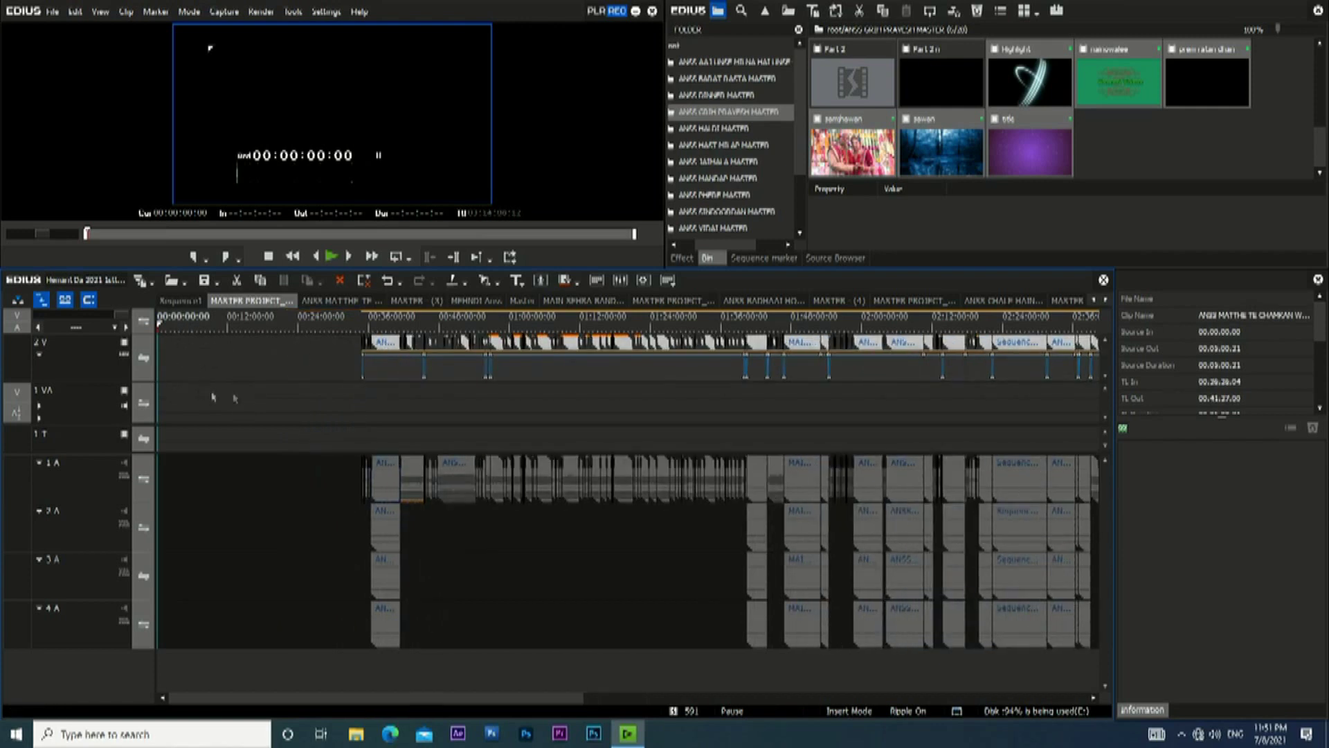
Import the Temple-09 clip into the bin from the god folder inside WEDDING PROJECT DATA on drive E.
click(1029, 148)
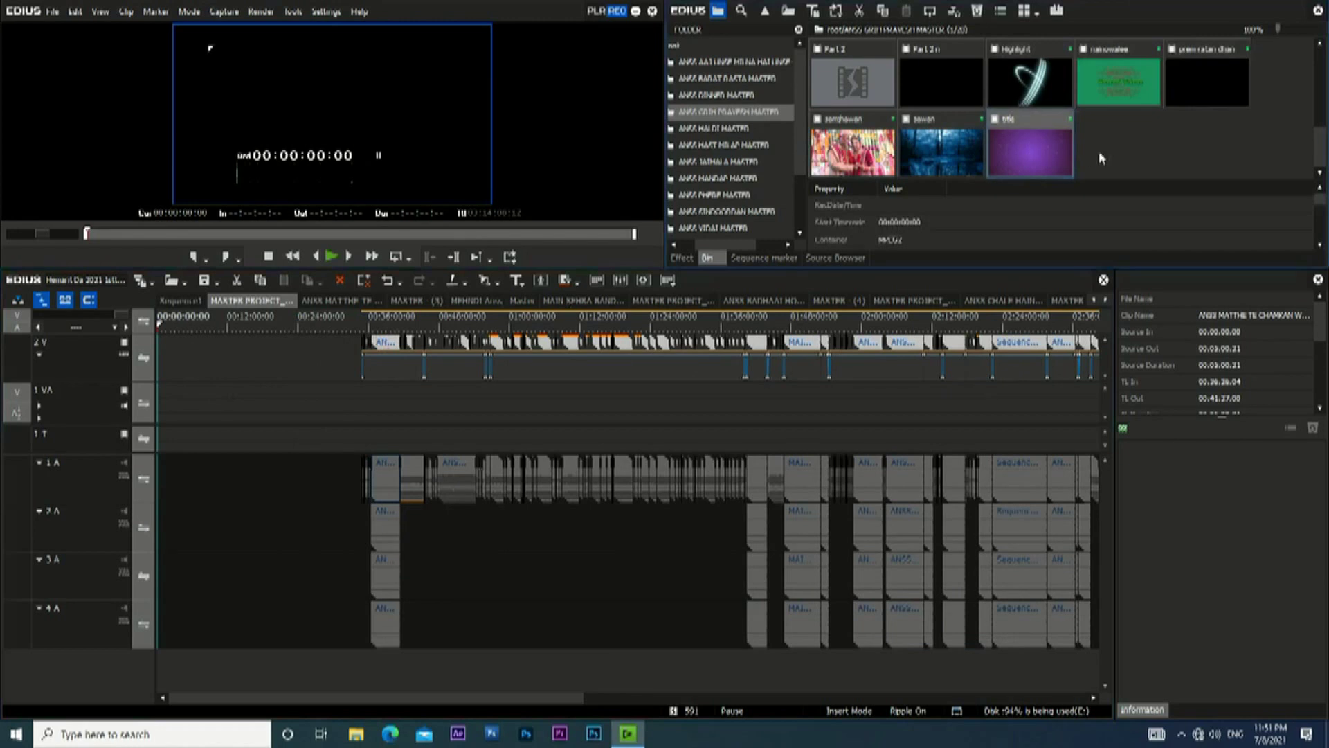
double_click(1144, 151)
click(425, 192)
double_click(861, 196)
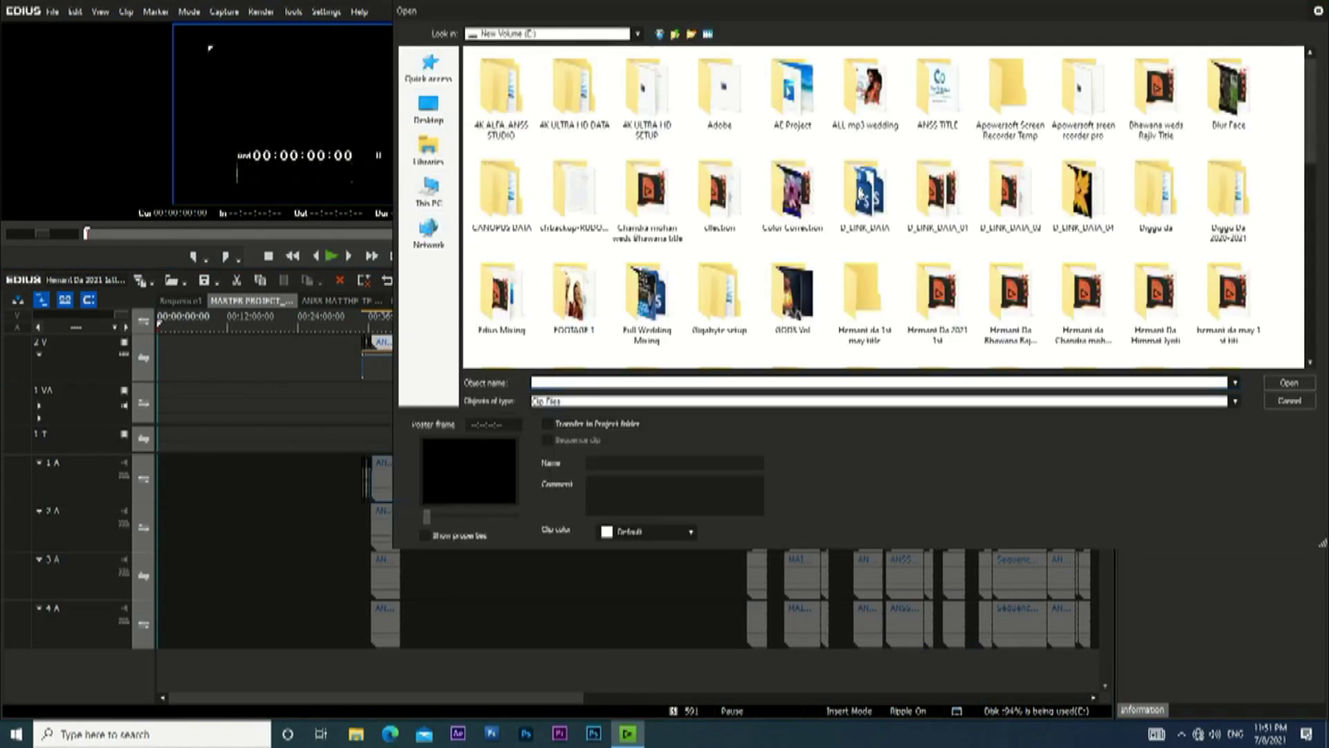
scroll(900, 216, down, 10)
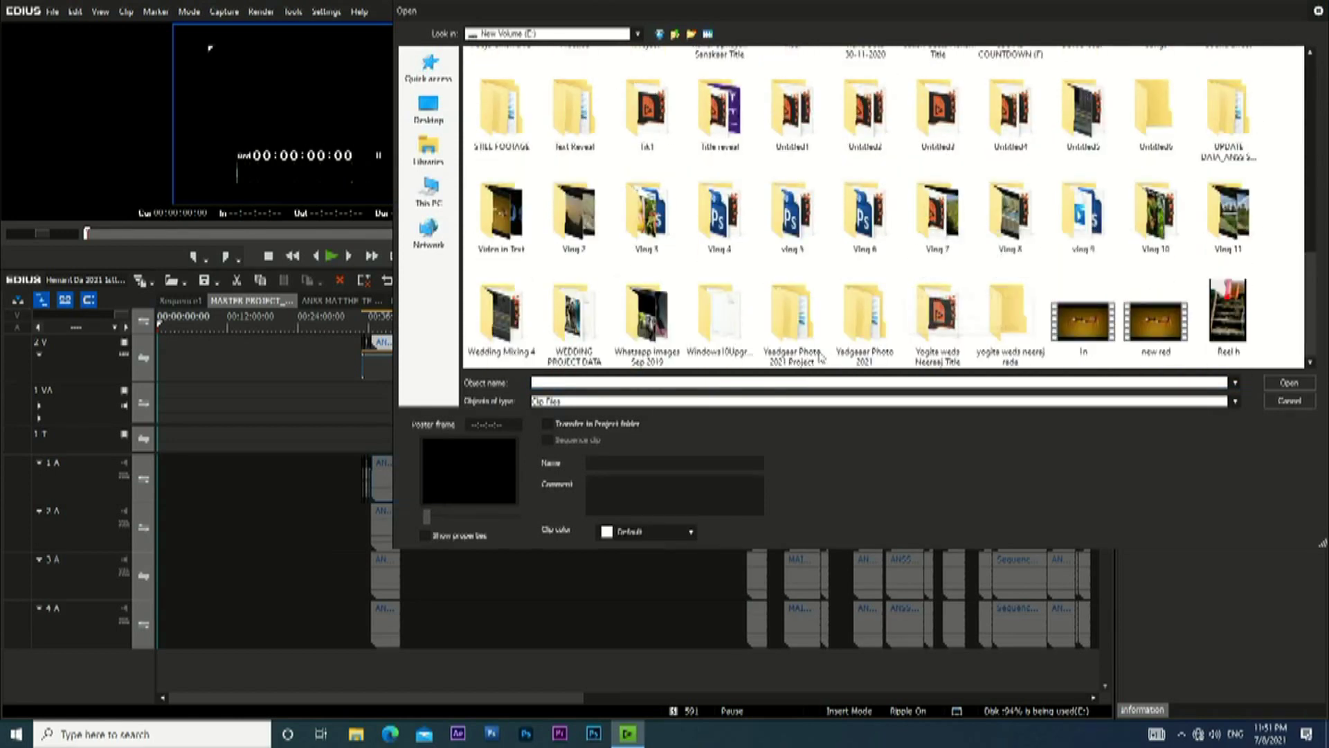
double_click(567, 330)
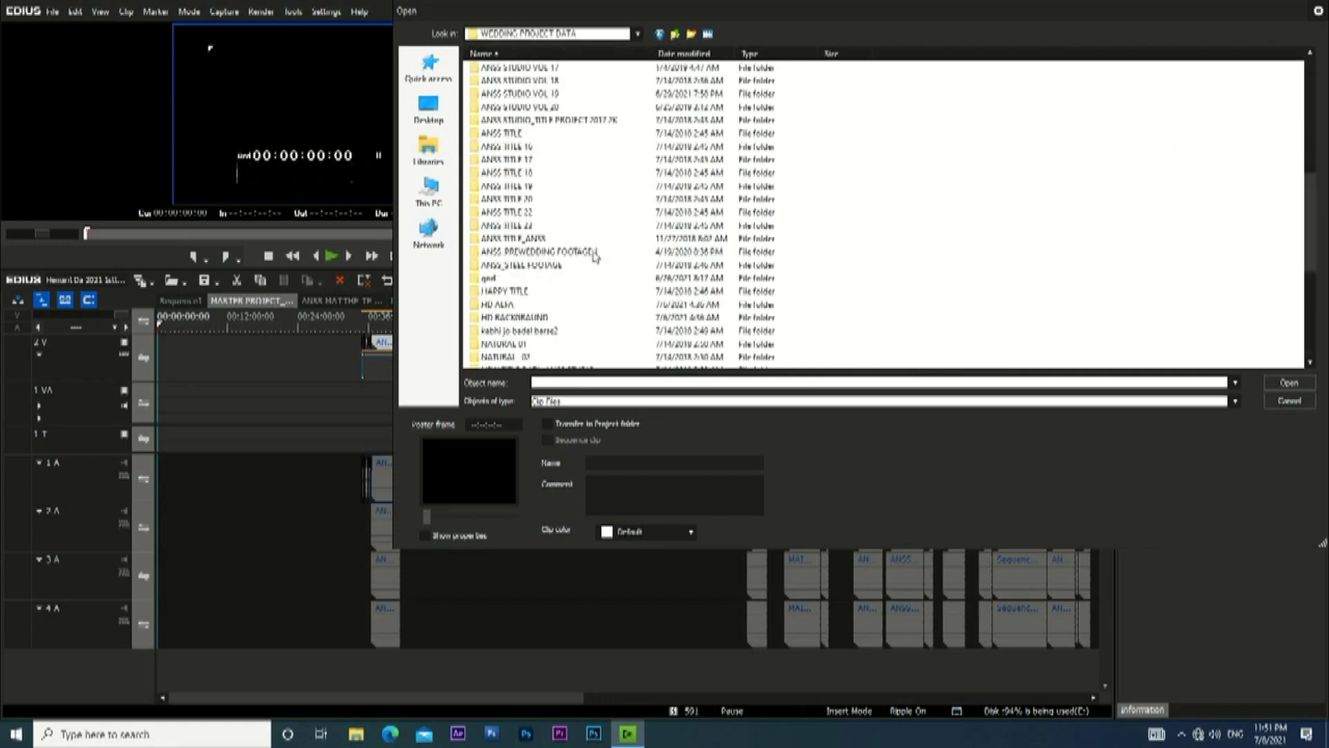
double_click(493, 278)
double_click(503, 165)
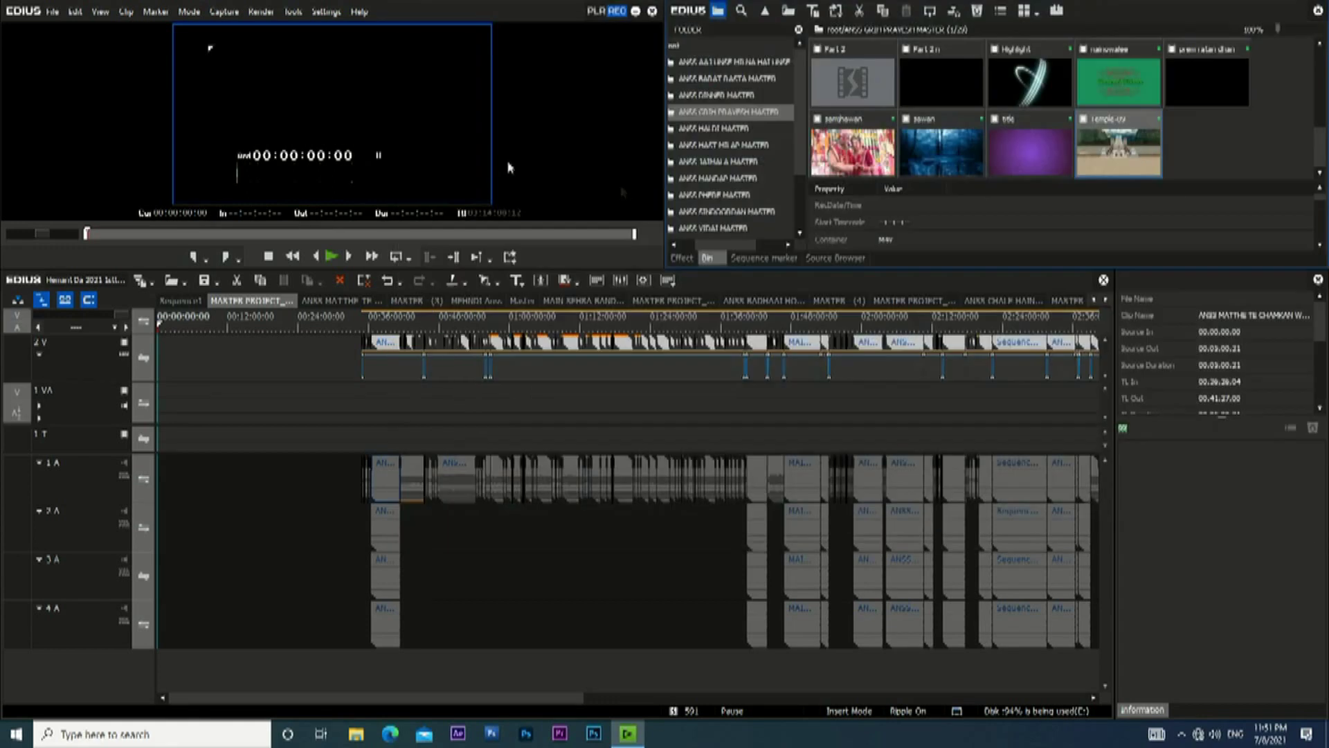
Turn off ripple mode and place the Temple-09 clip at the start of the 2V track.
drag(1133, 152, 1096, 161)
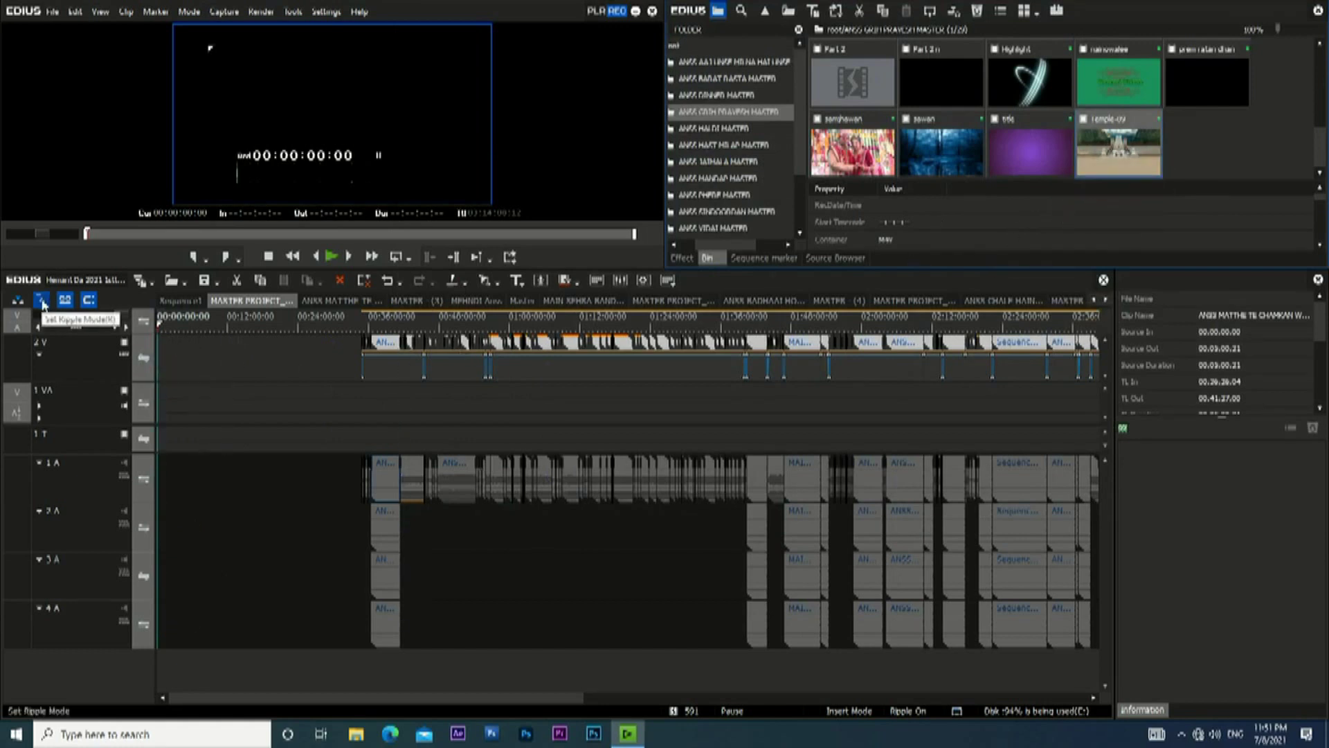
click(41, 302)
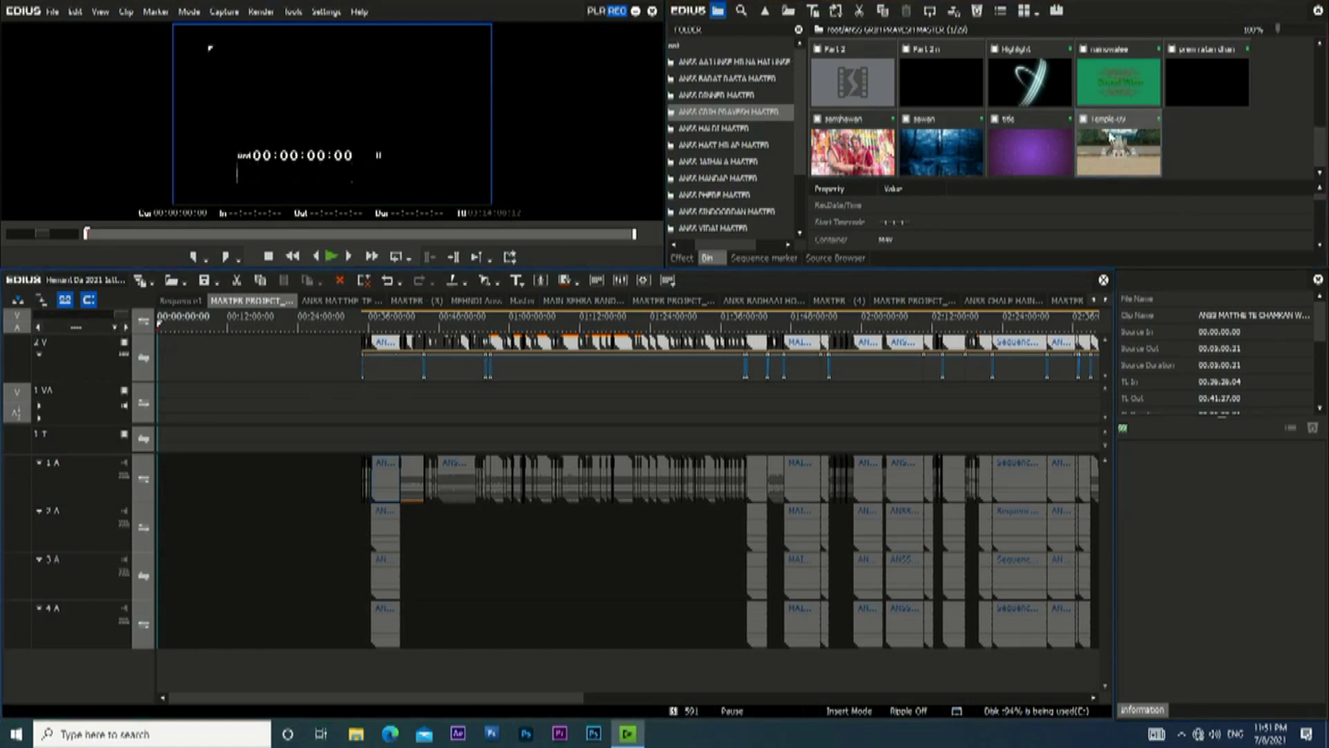
drag(1127, 144, 158, 359)
Place the title clip on the 2V track directly after Temple-09.
drag(118, 317, 46, 320)
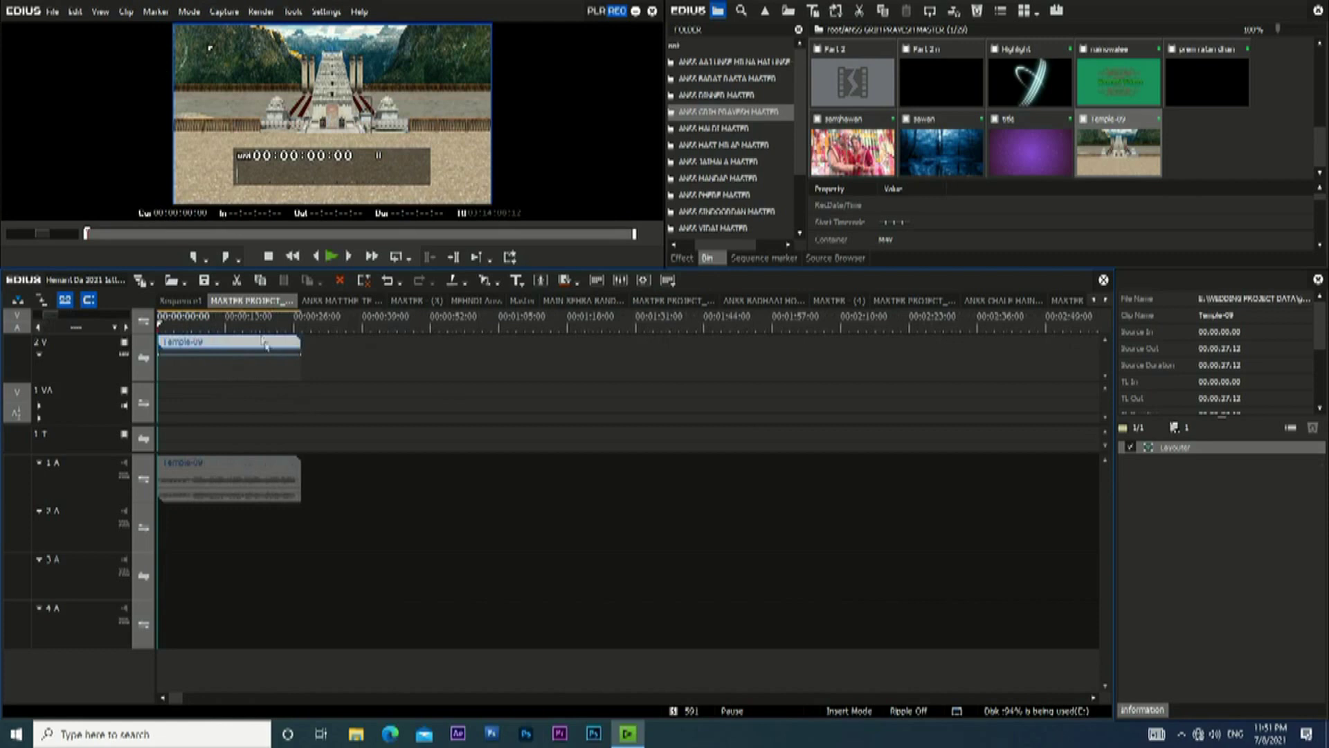
click(1017, 149)
drag(1037, 150, 311, 374)
Fade the video opacity to 0% at the cut between Temple-09 and title, fading out and back in.
click(291, 323)
drag(45, 315, 40, 315)
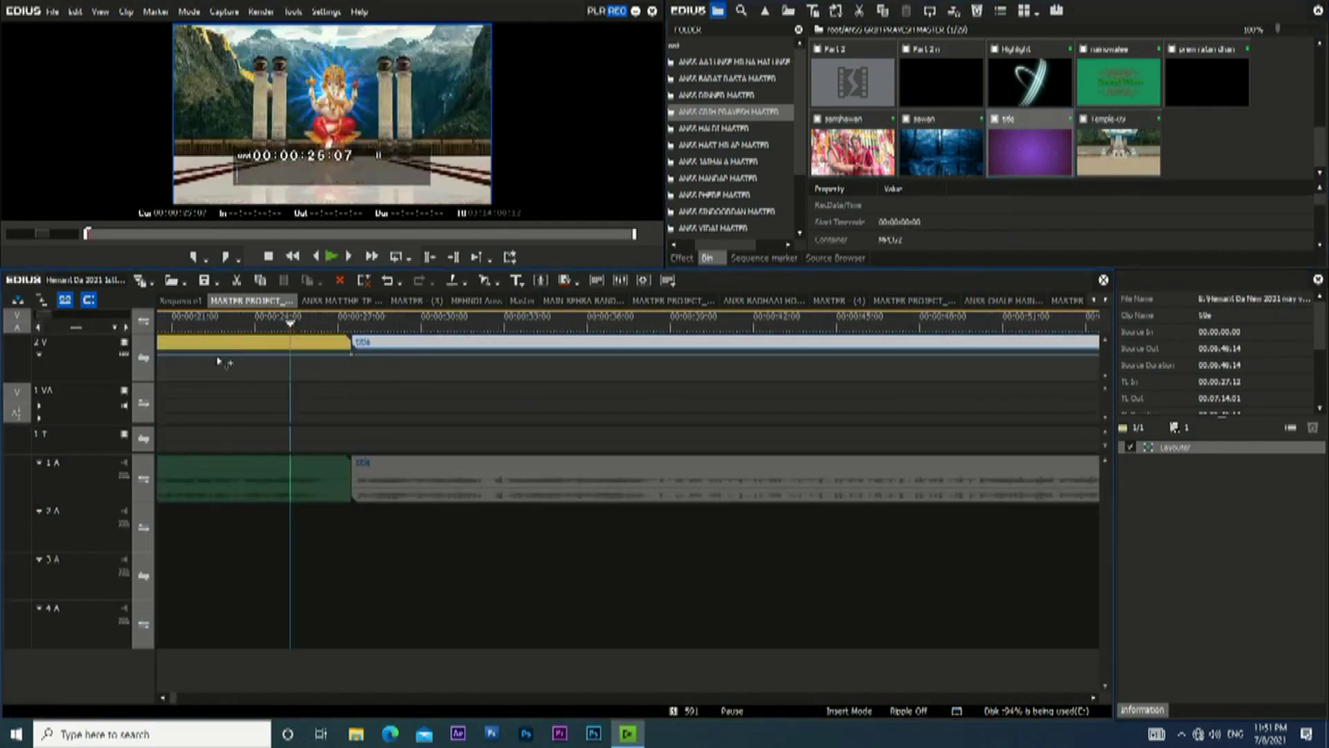
click(334, 356)
drag(351, 356, 335, 410)
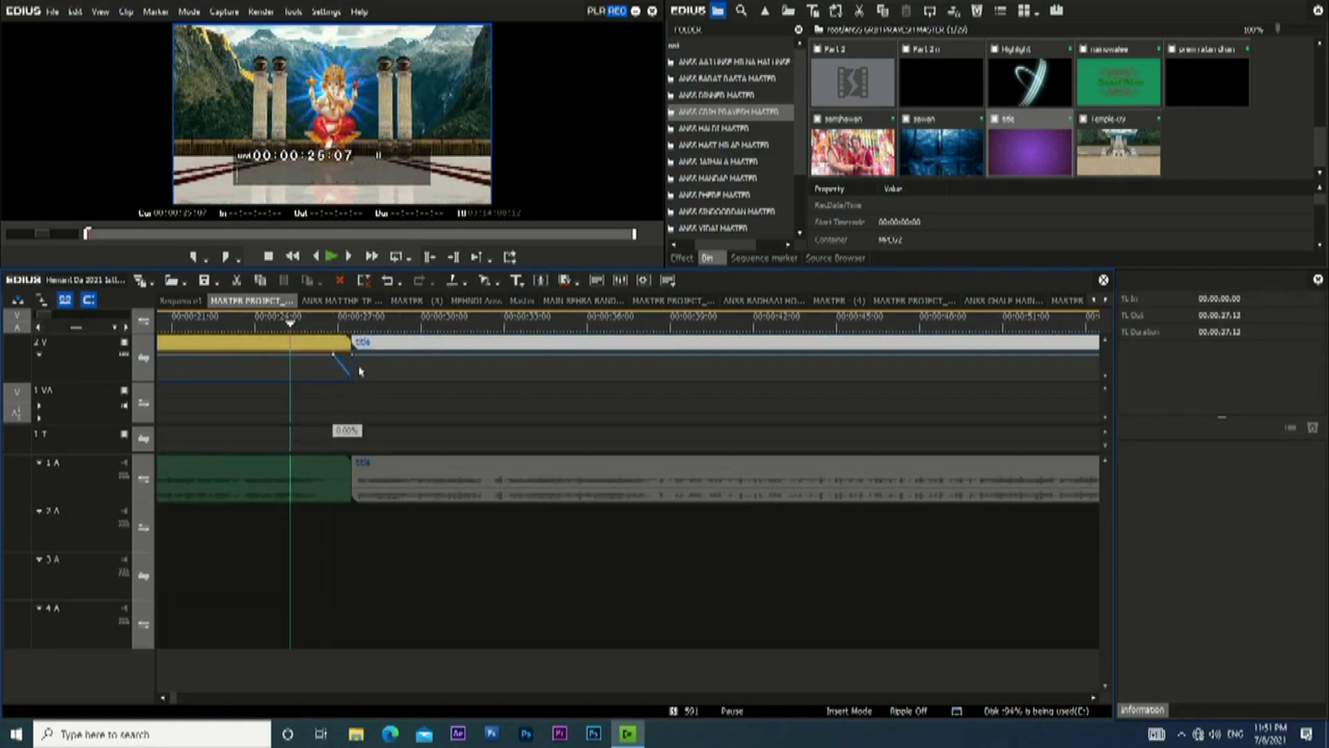
click(373, 355)
drag(352, 356, 352, 377)
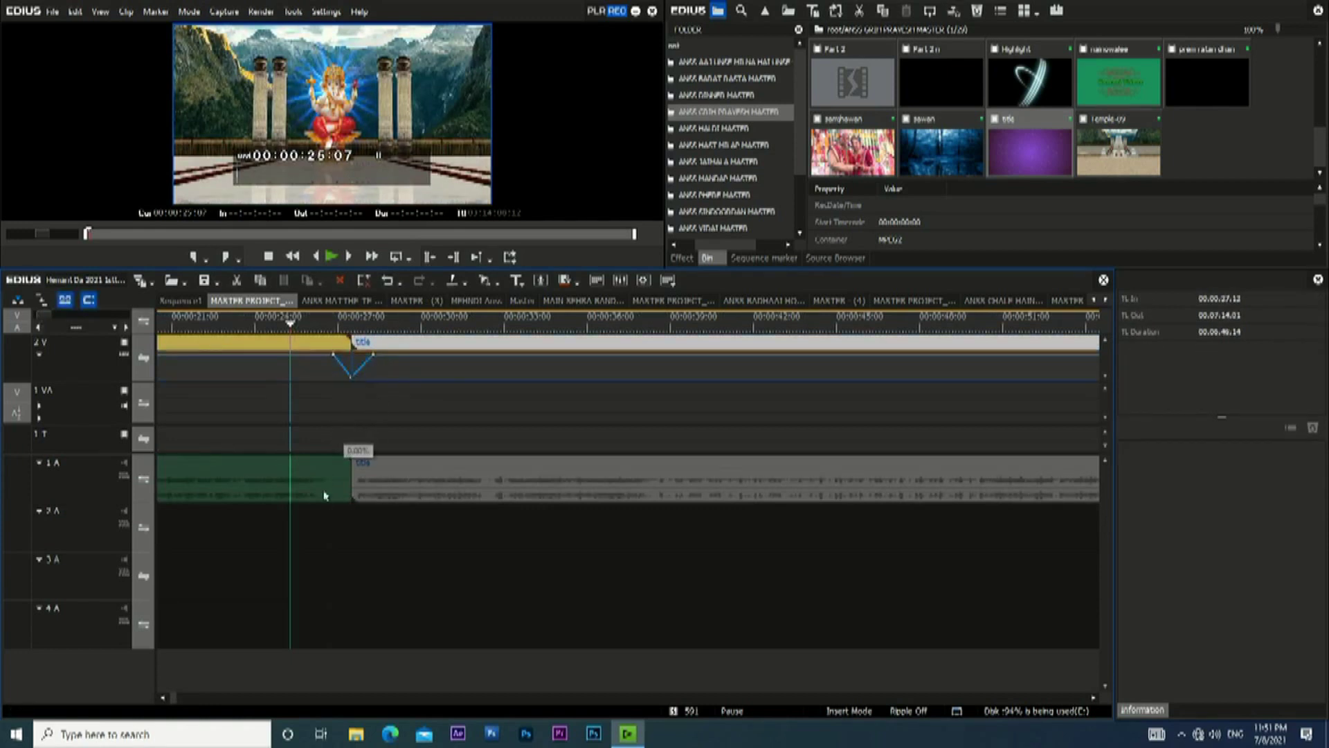
Show the volume line on track 1A and fade the audio to 0% at the cut between Temple-09 and title.
click(124, 478)
click(321, 494)
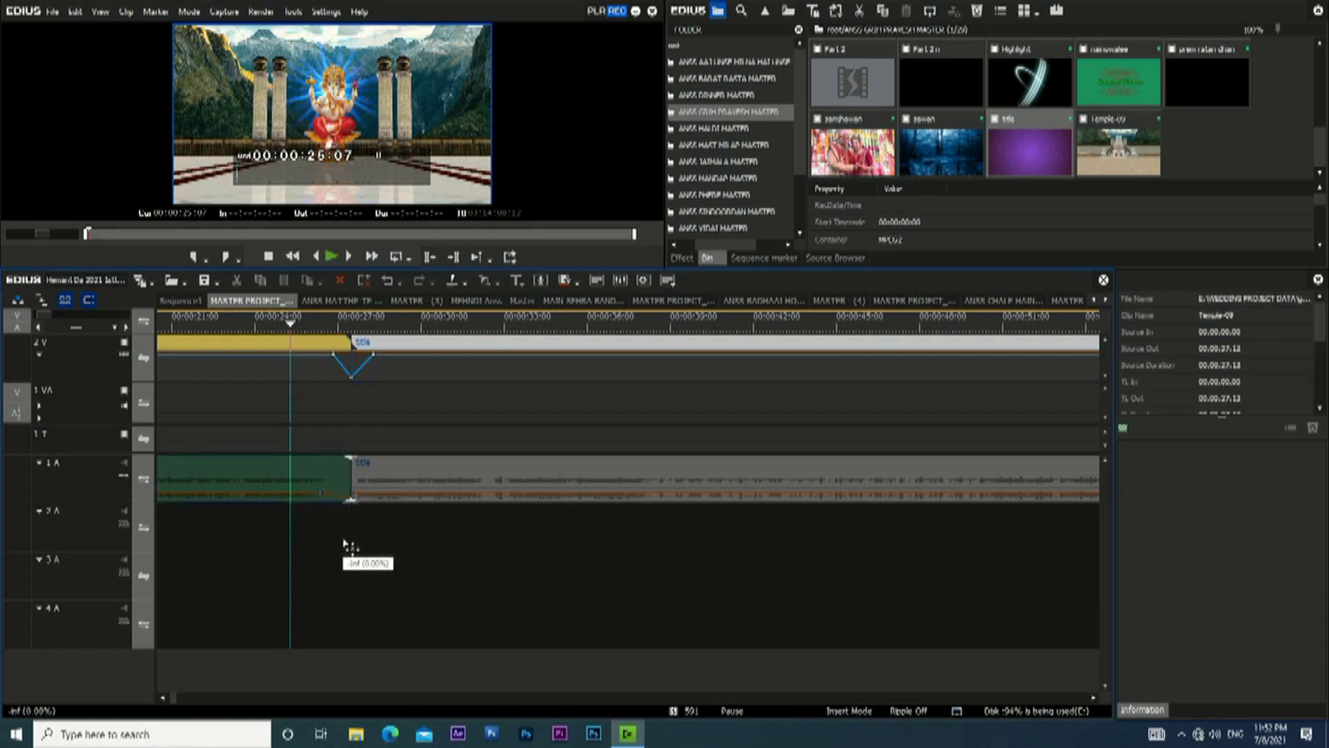
click(386, 503)
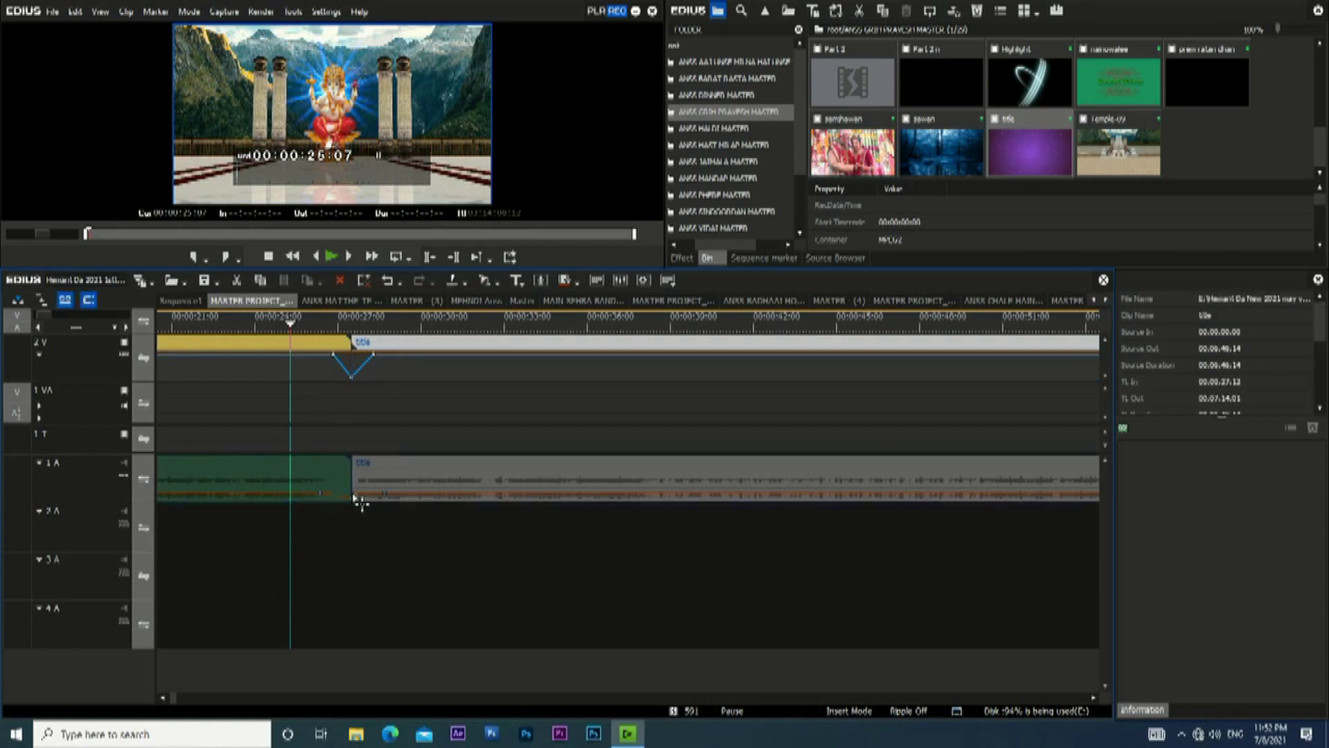
Play back the cut from Temple-09 to title to check the fade.
click(321, 323)
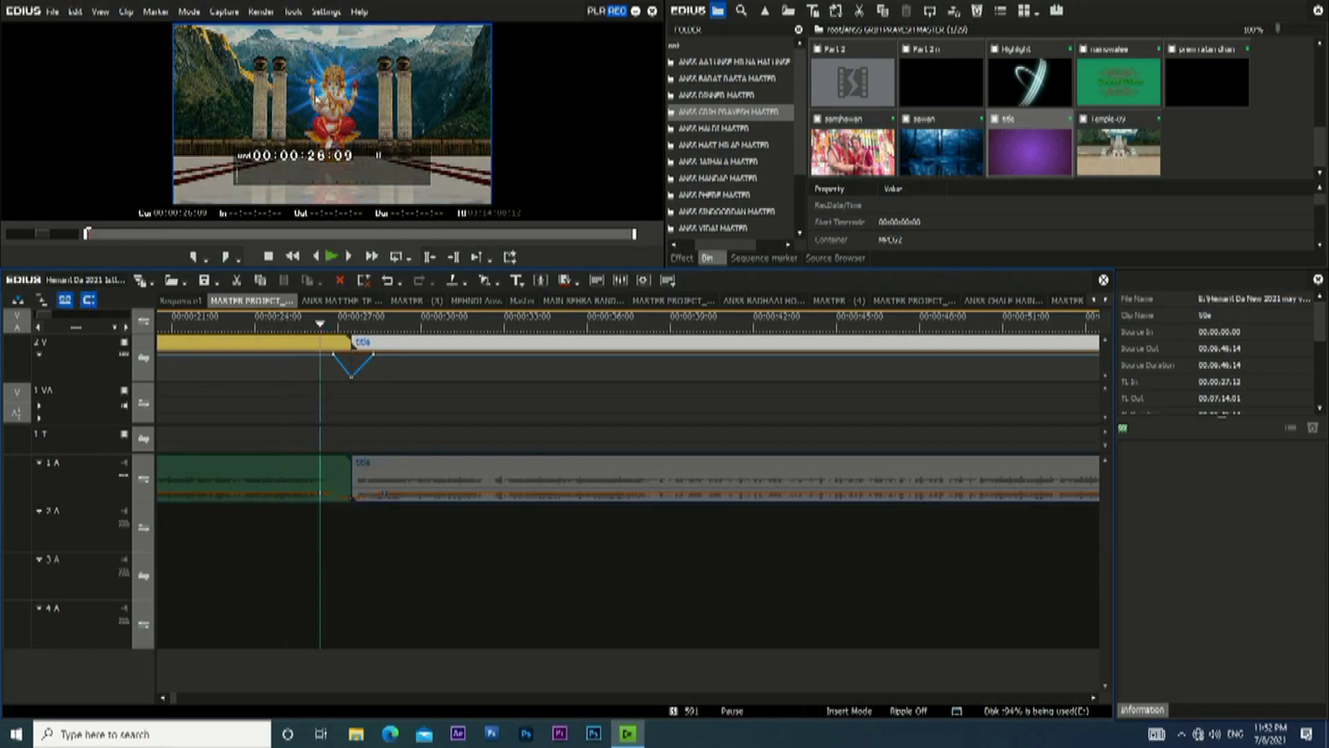
key(space)
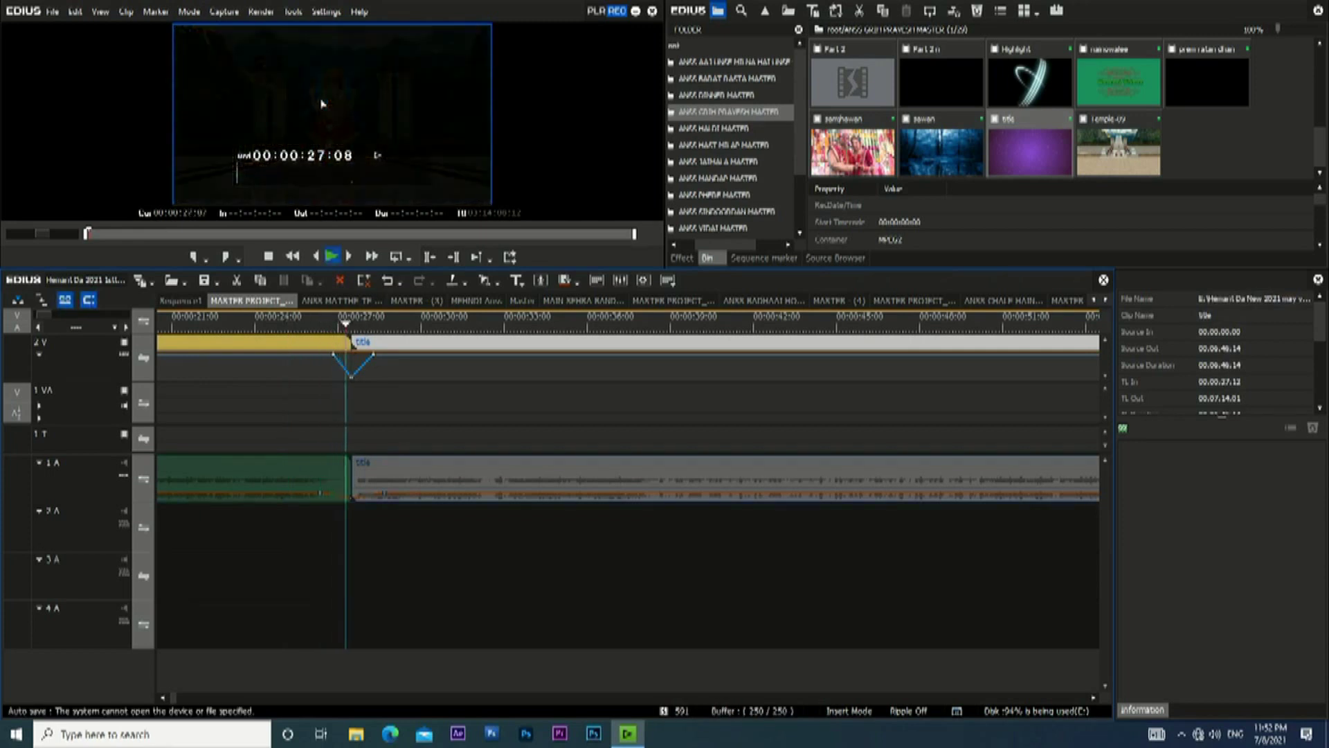
key(space)
Place the Highlight clip on the 2V track directly after the title clip.
scroll(263, 526, down, 5)
drag(189, 701, 220, 702)
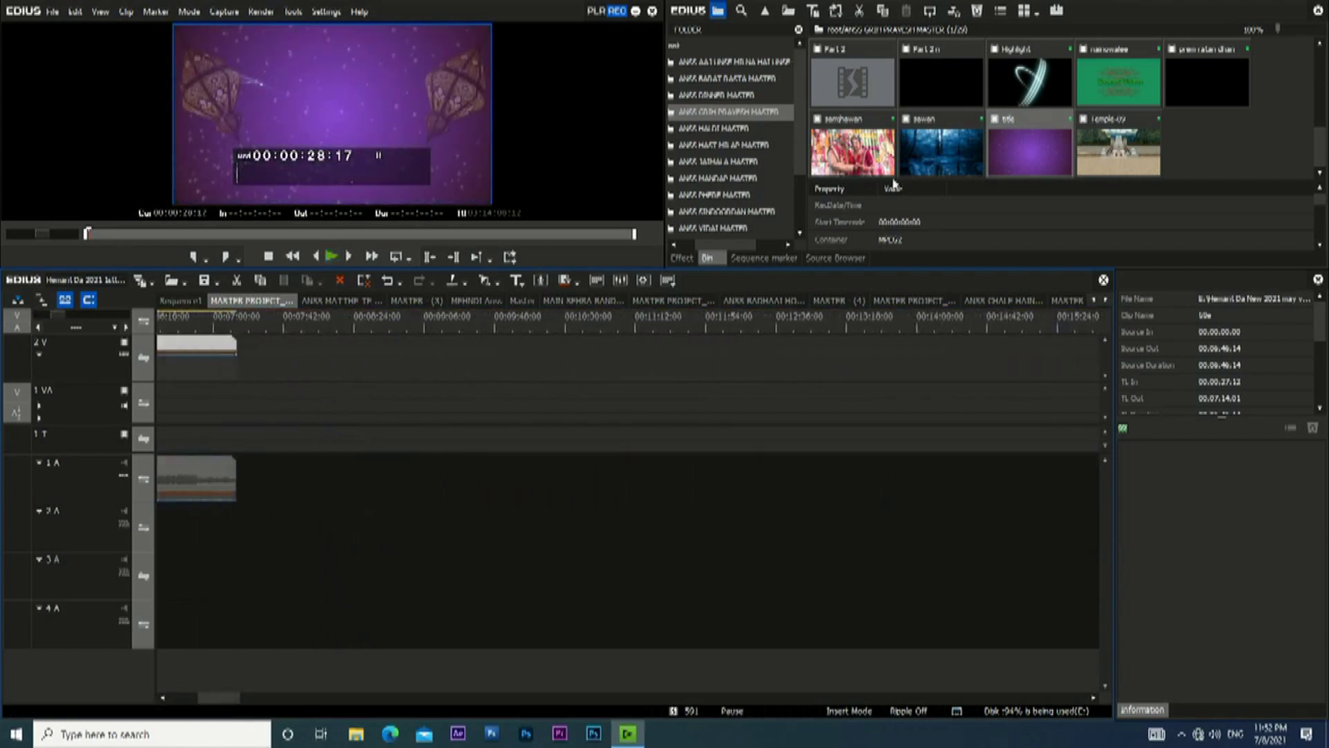
drag(1022, 75, 238, 362)
Fade the video opacity out and back in at the cut between the title and Highlight clips.
click(222, 320)
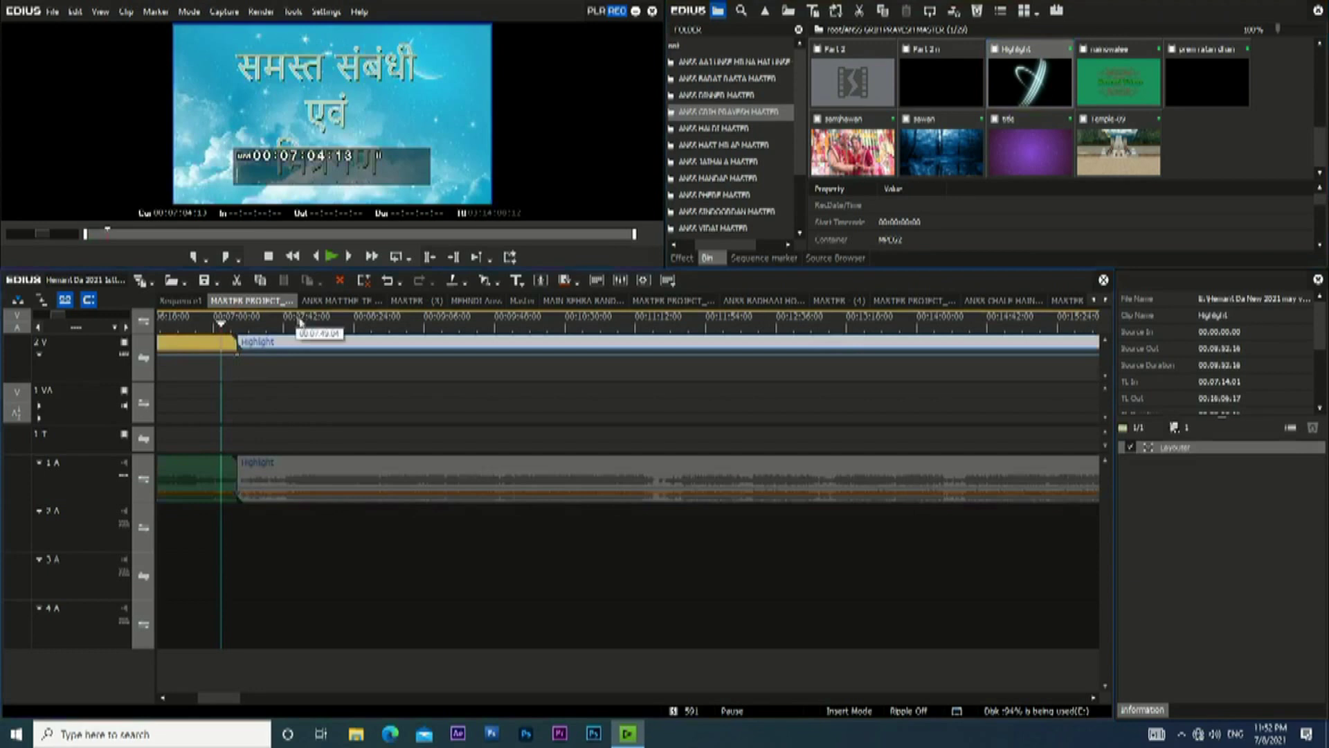
click(234, 361)
drag(237, 357, 225, 417)
click(250, 359)
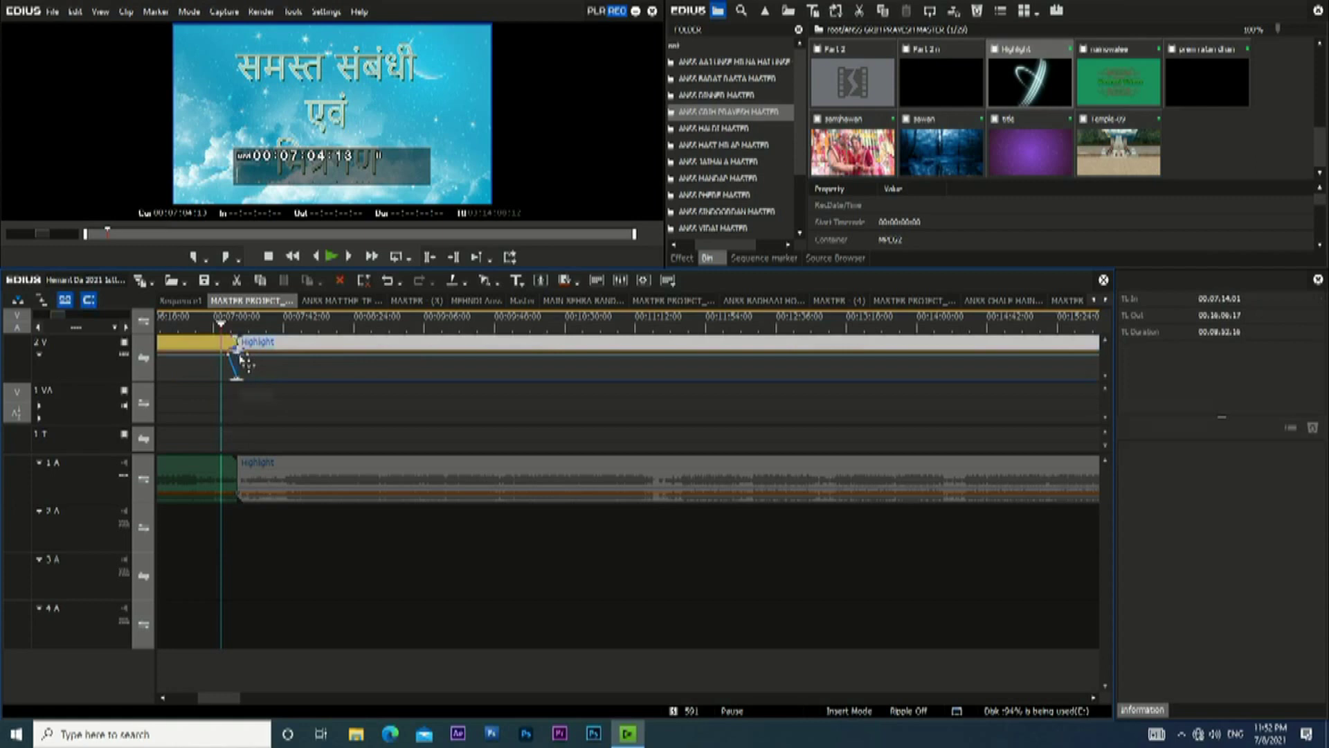
Fade the audio volume to 0% at the cut between the title and Highlight clips.
click(234, 494)
drag(237, 493, 239, 539)
click(246, 495)
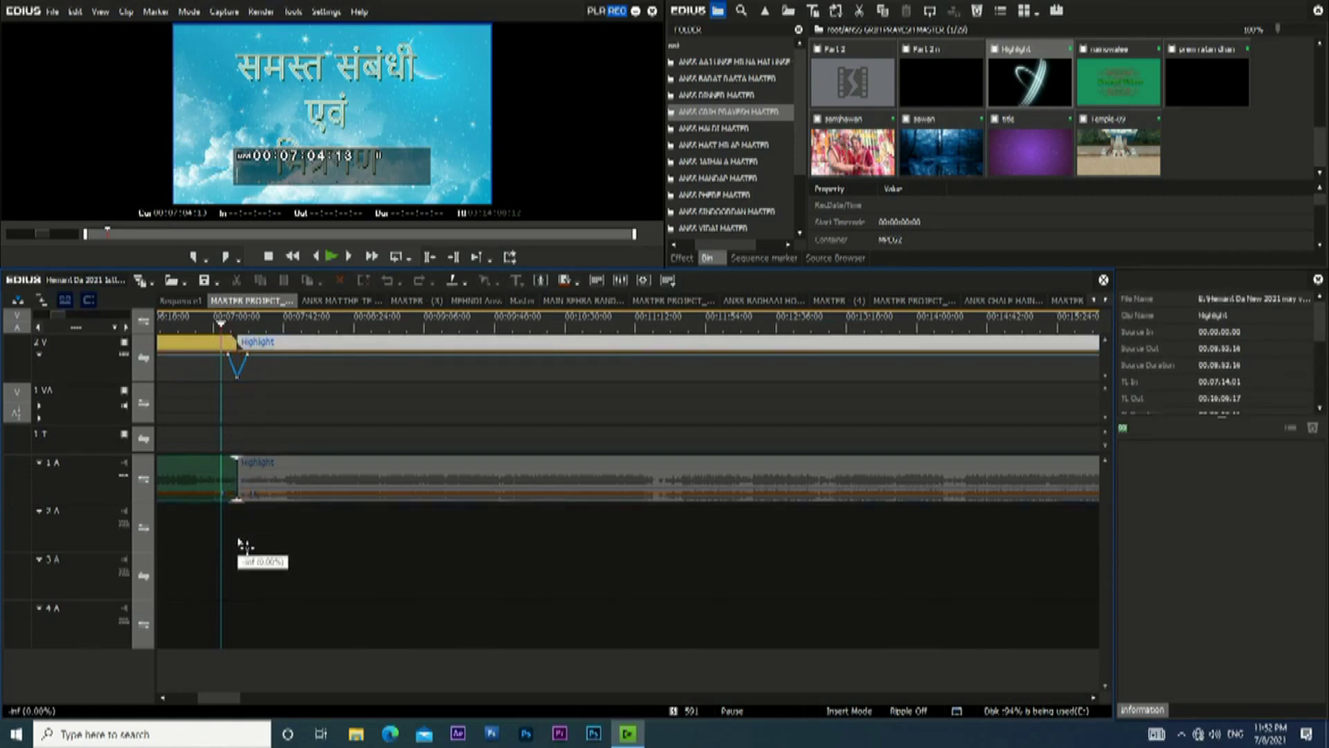
Place the sawan clip on the 2V track directly after the Highlight clip.
drag(215, 699, 260, 705)
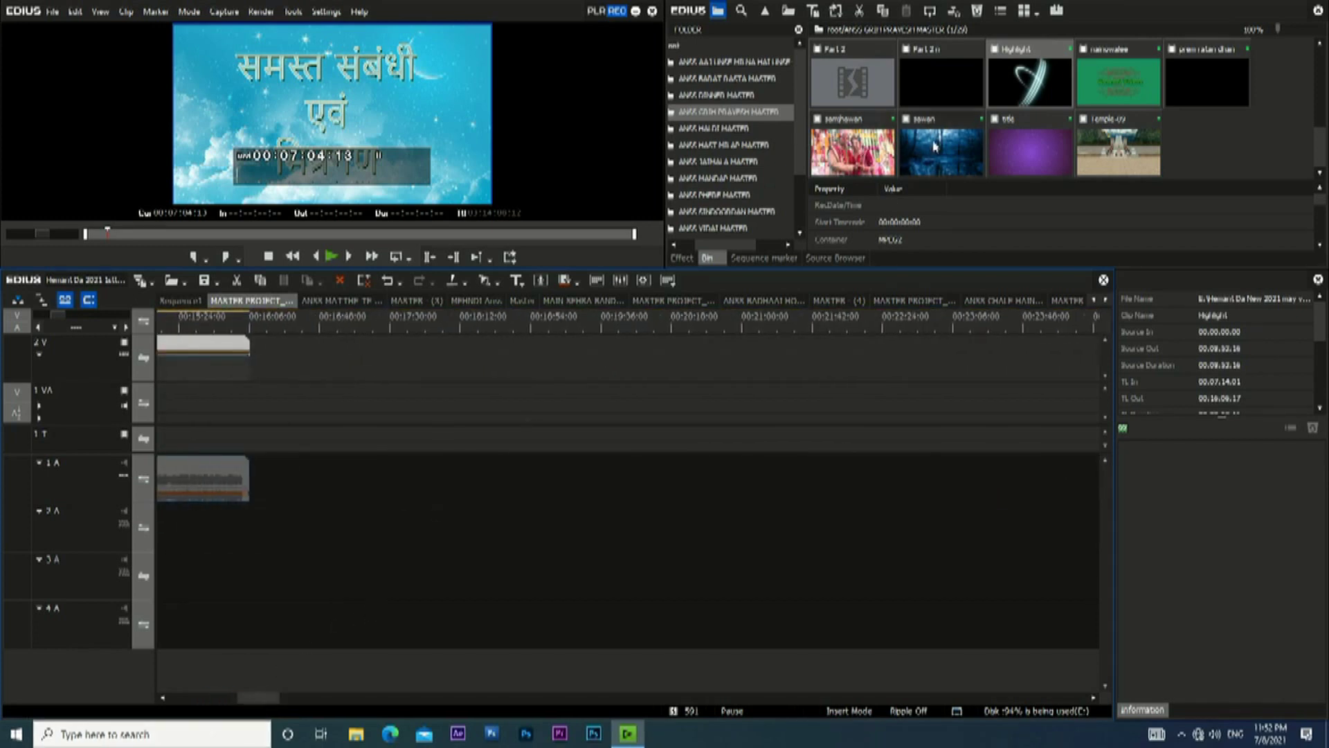
drag(935, 147, 249, 360)
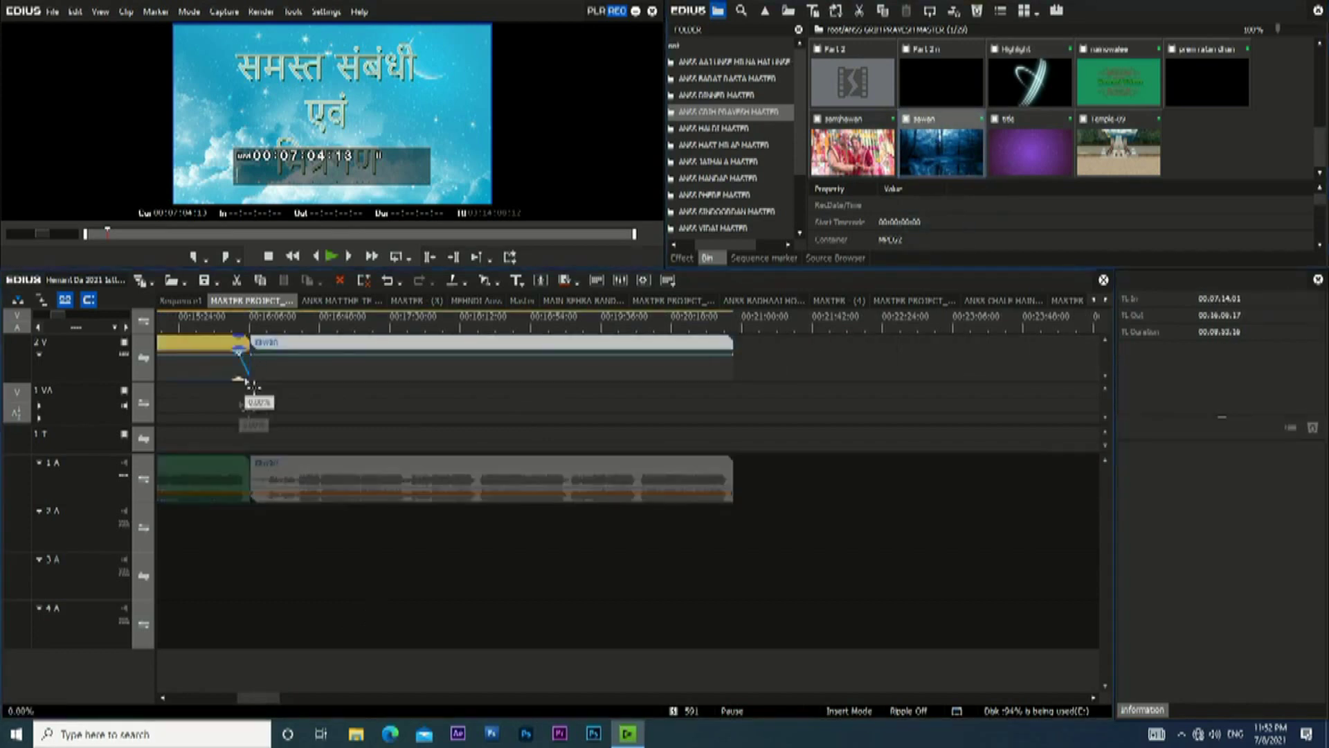
Fade the video opacity and audio volume to 0% at the cut between the Highlight and sawan clips and at the sawan clip's end.
click(255, 362)
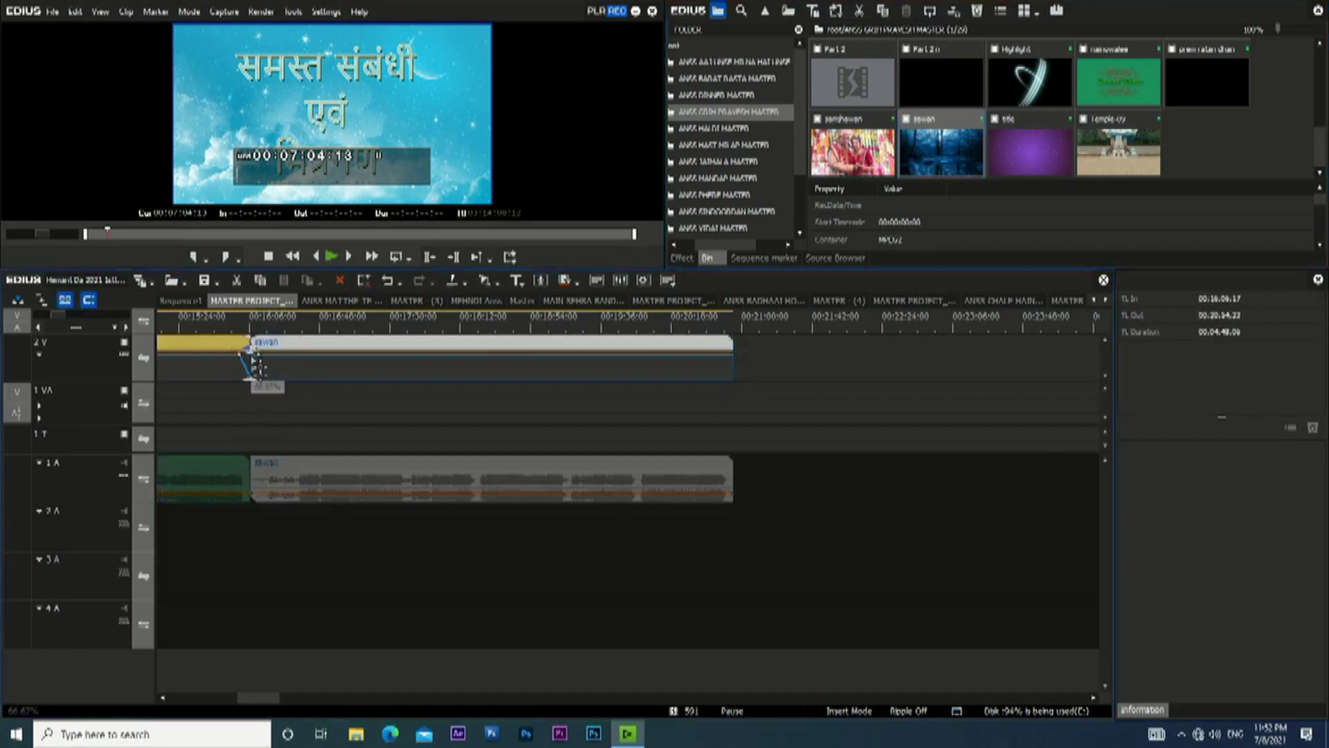
click(247, 497)
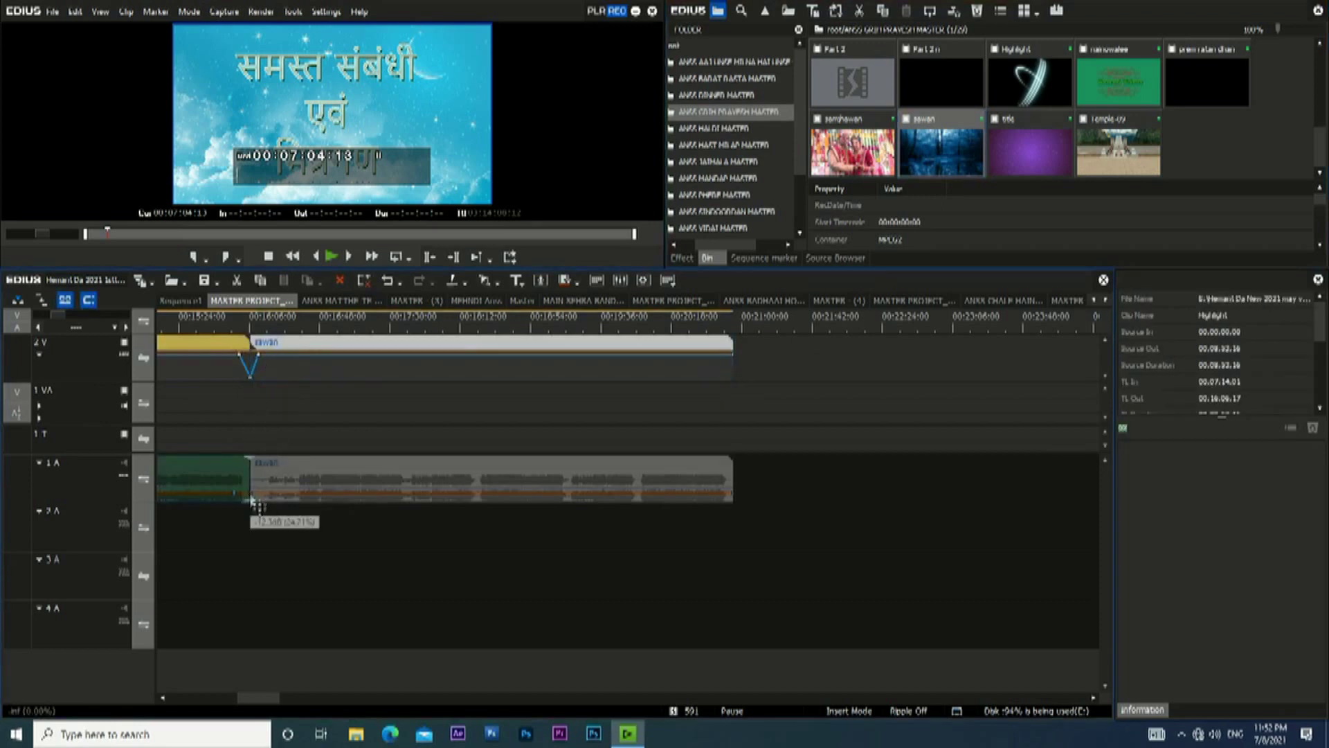
click(254, 496)
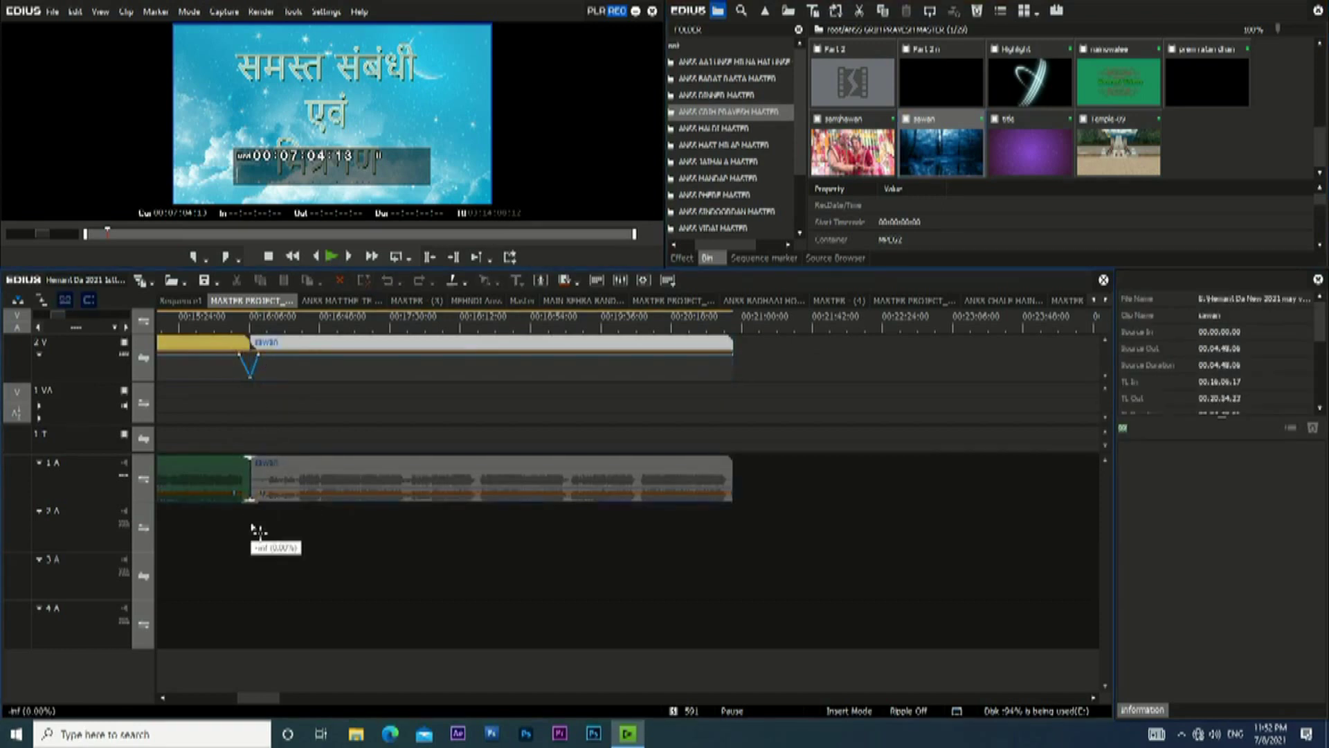
click(738, 362)
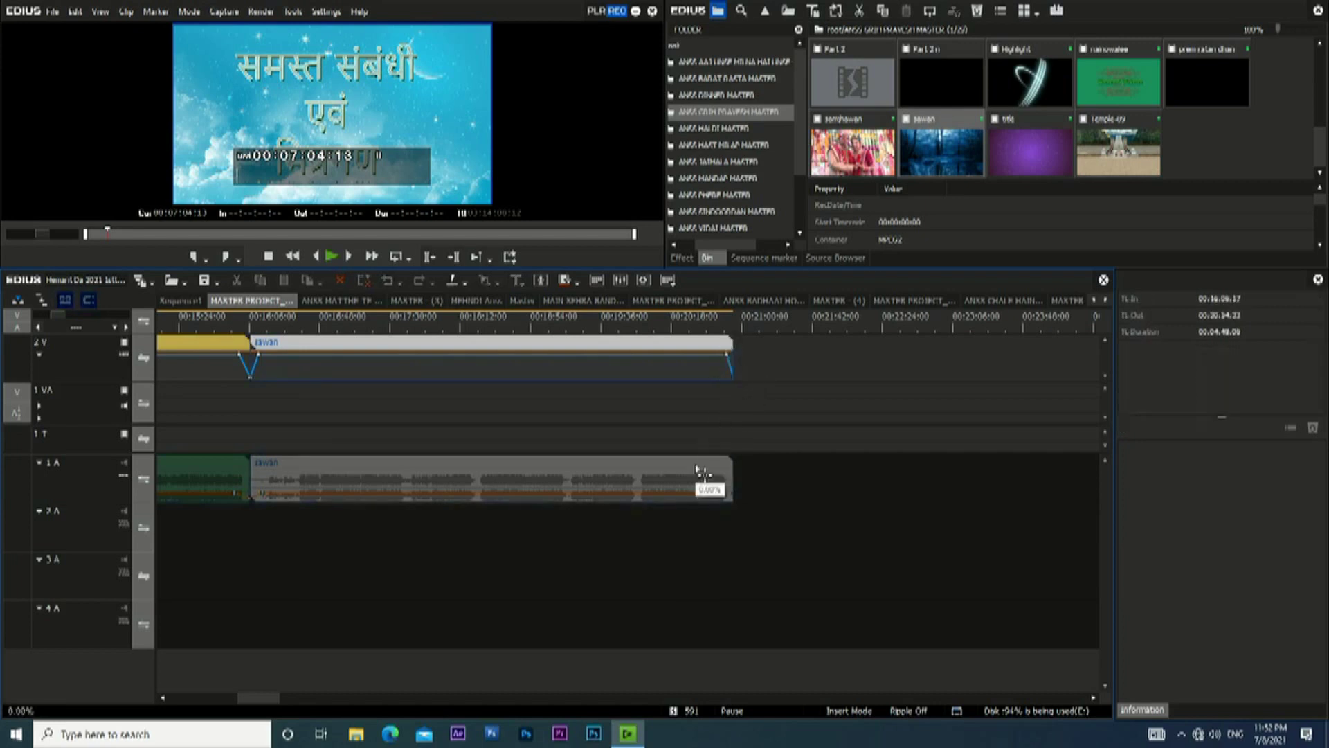
click(733, 497)
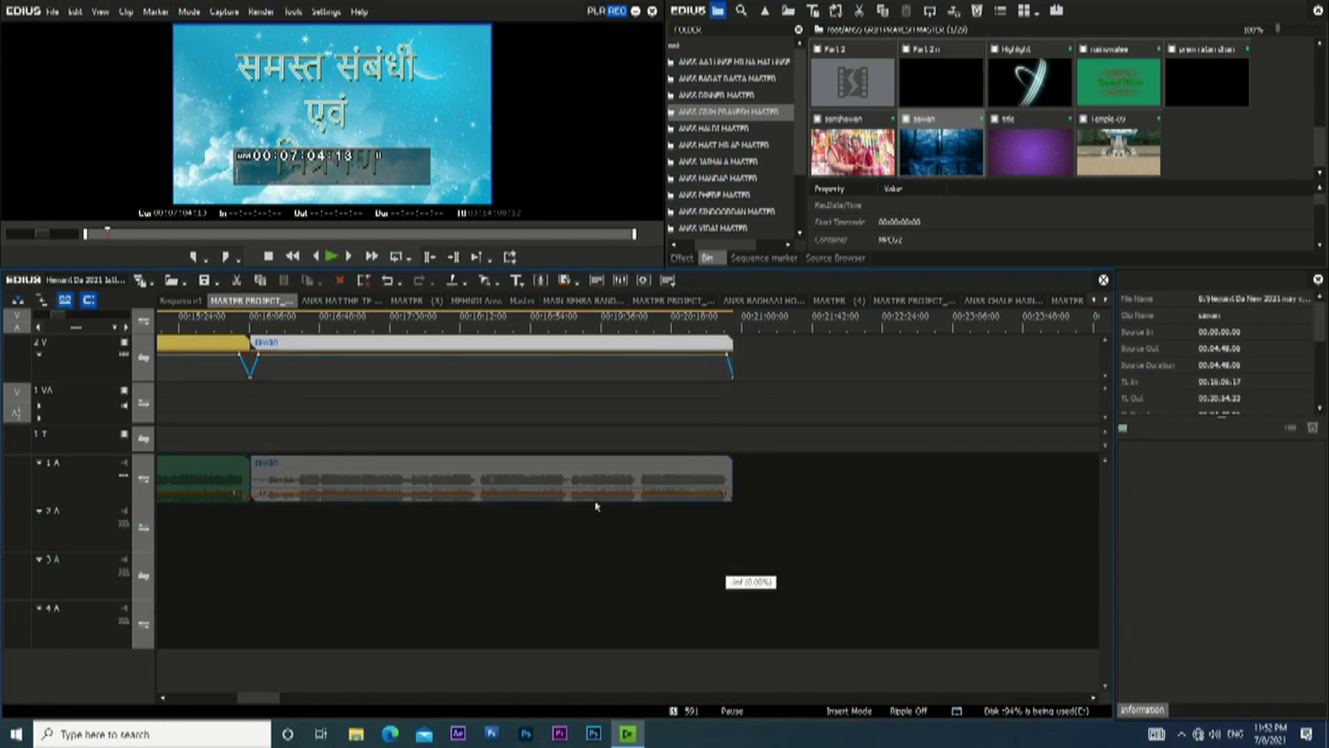
Move all the main footage clips together so the first one starts directly after the sawan clip.
drag(57, 314, 95, 318)
click(638, 323)
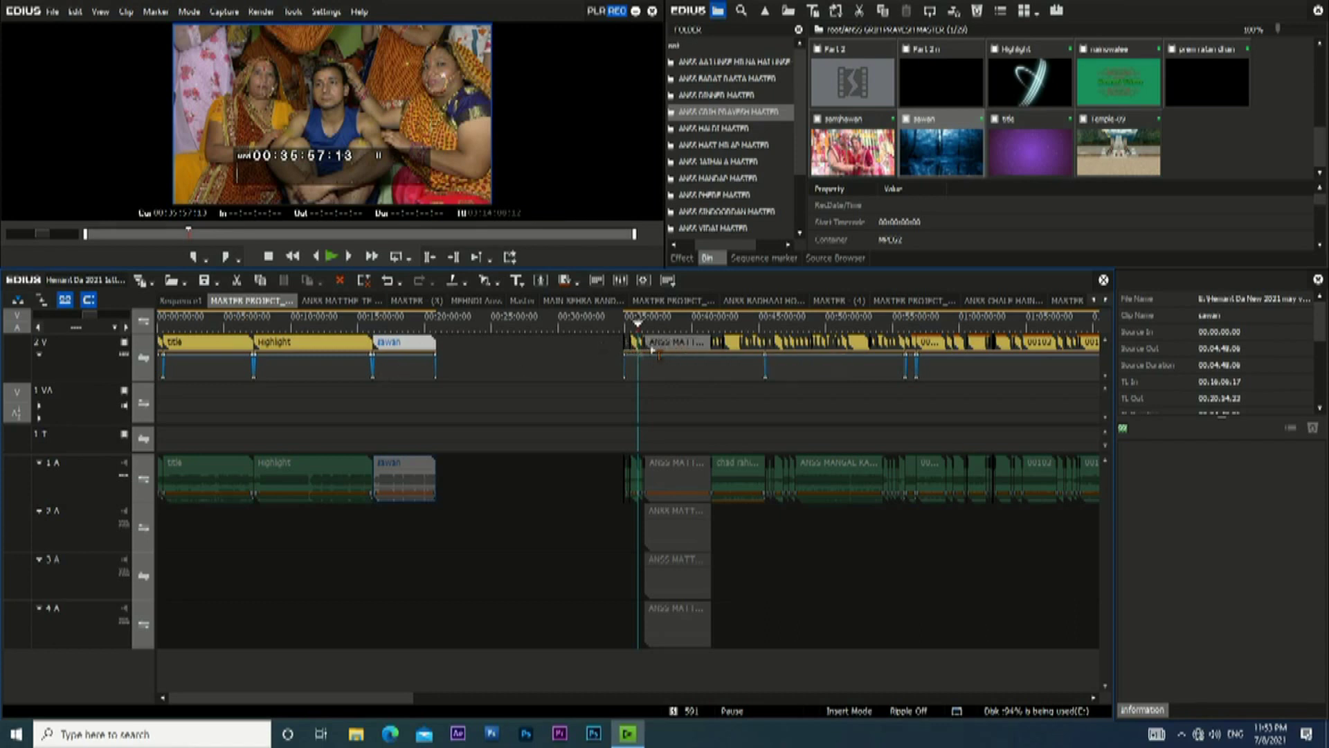
click(664, 343)
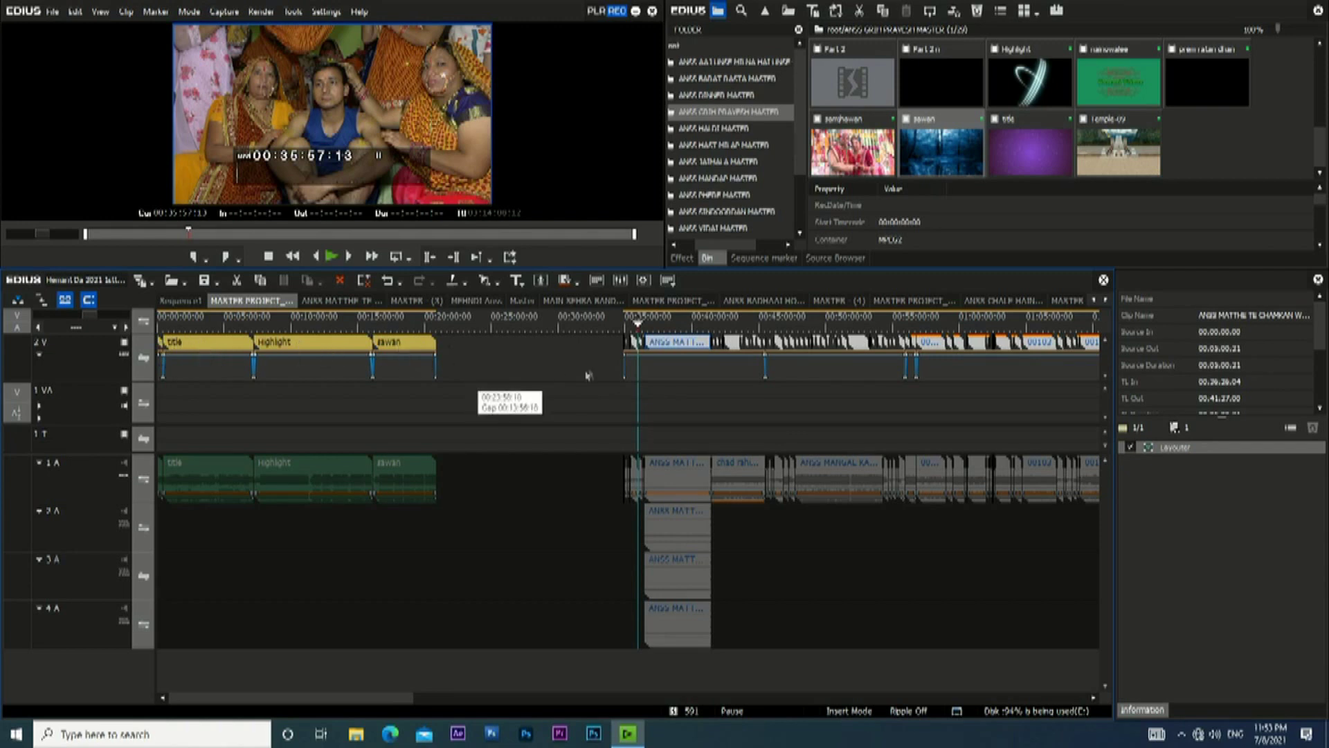
drag(682, 345, 495, 346)
click(435, 322)
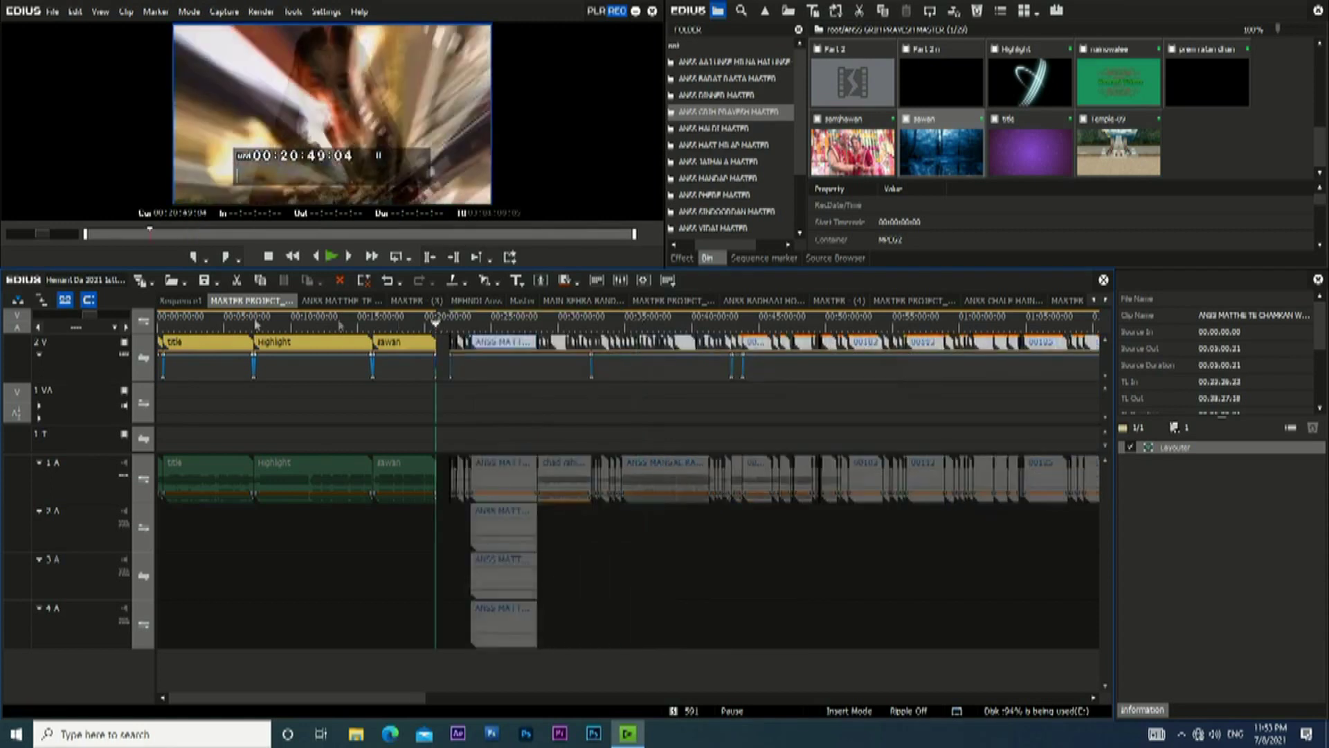
drag(89, 316, 47, 330)
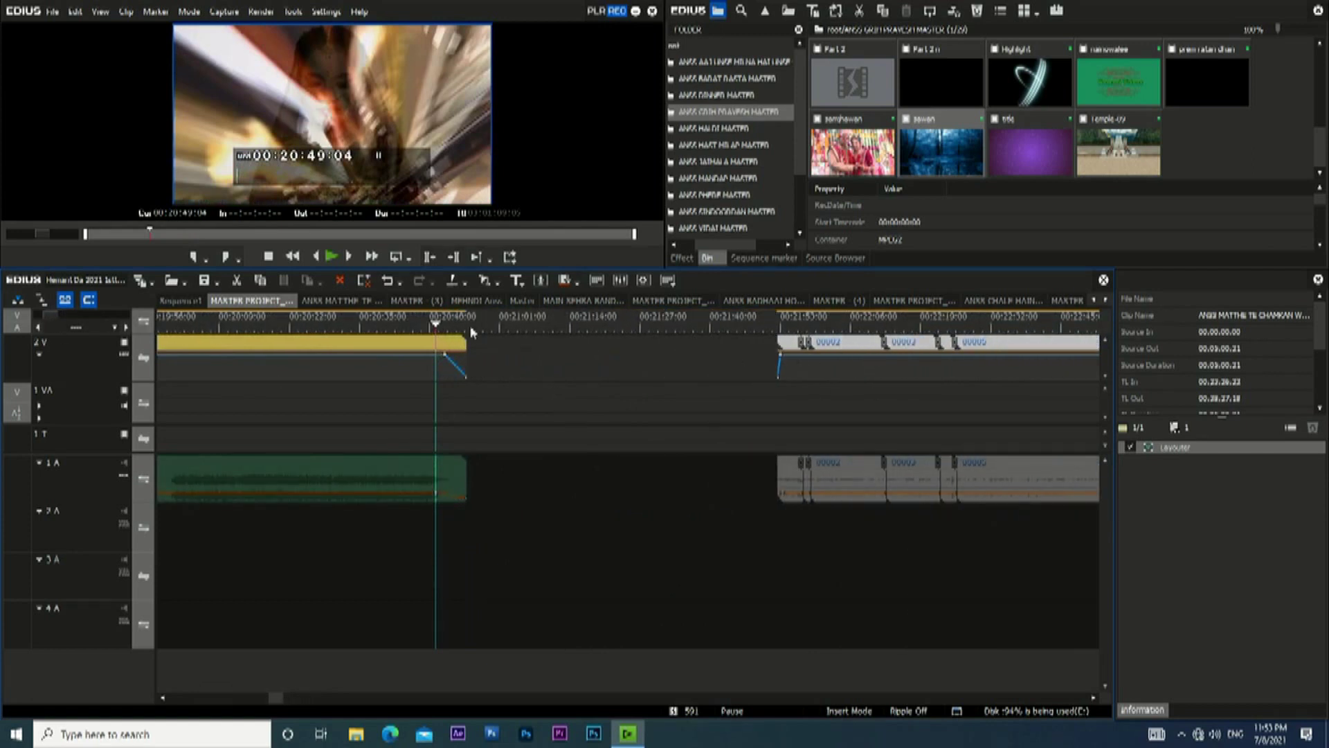
drag(789, 346, 476, 356)
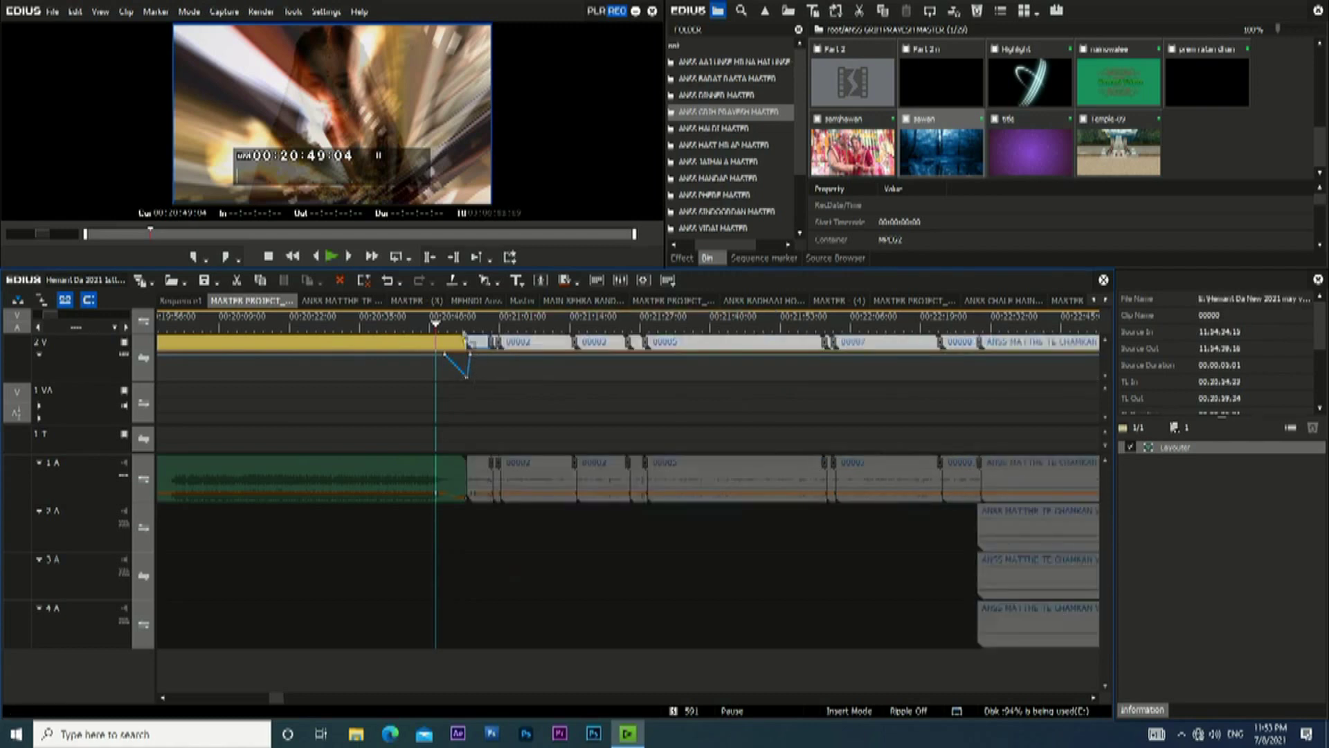
Shorten the sawan clip's closing opacity fade, adjust the opening fade of the first main footage clip, and preview the cut.
key(space)
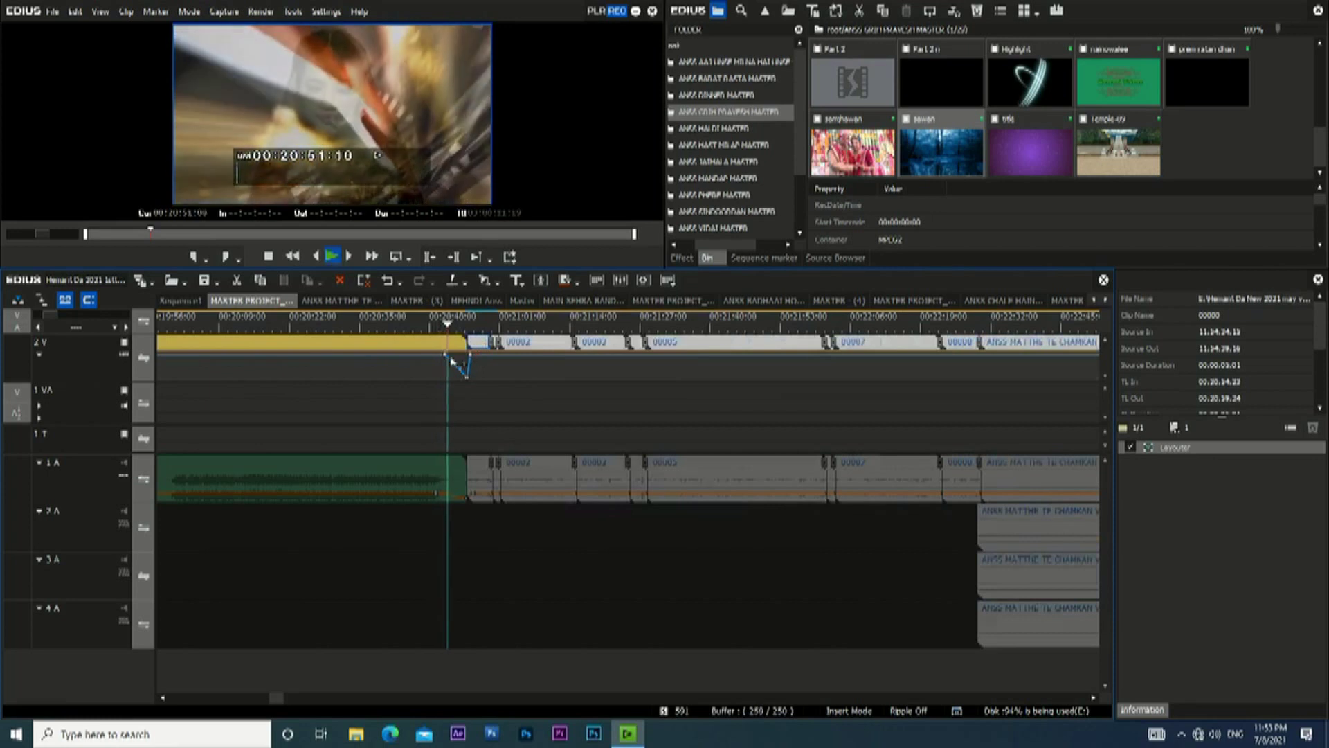
drag(445, 354, 457, 355)
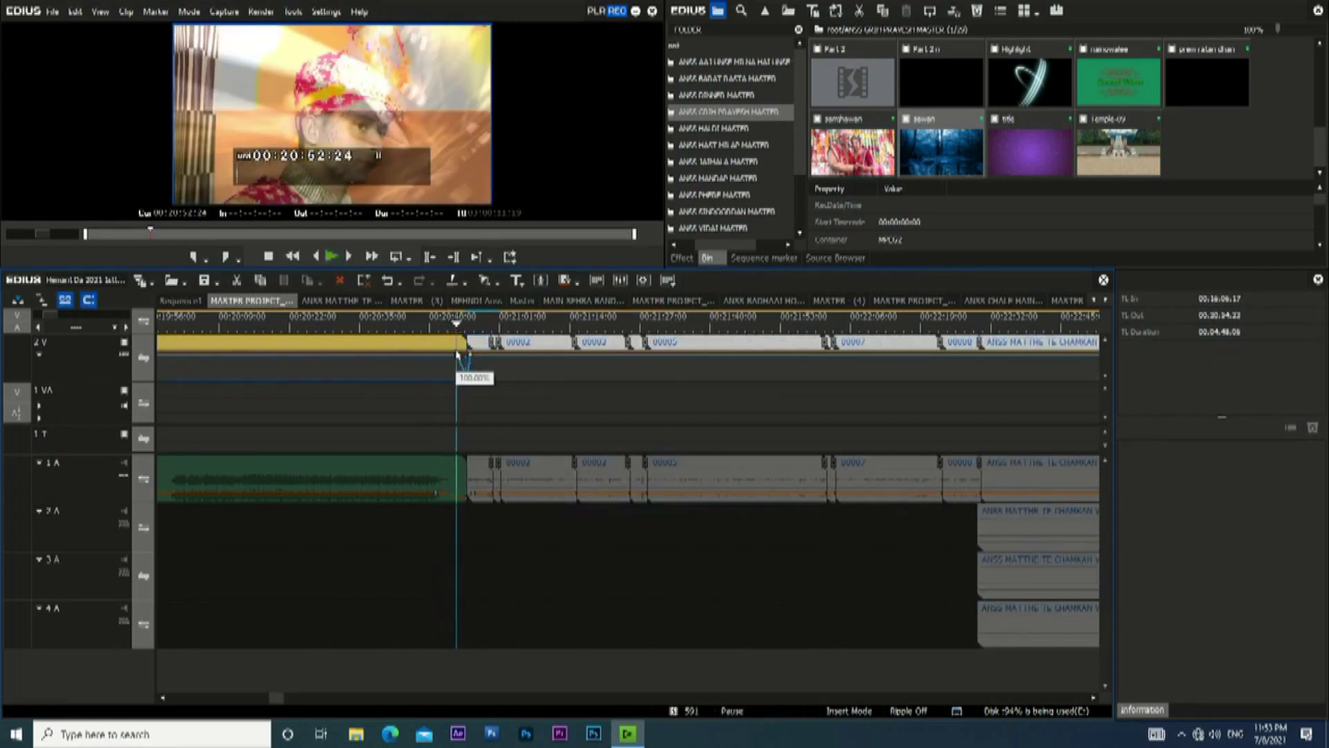
click(471, 356)
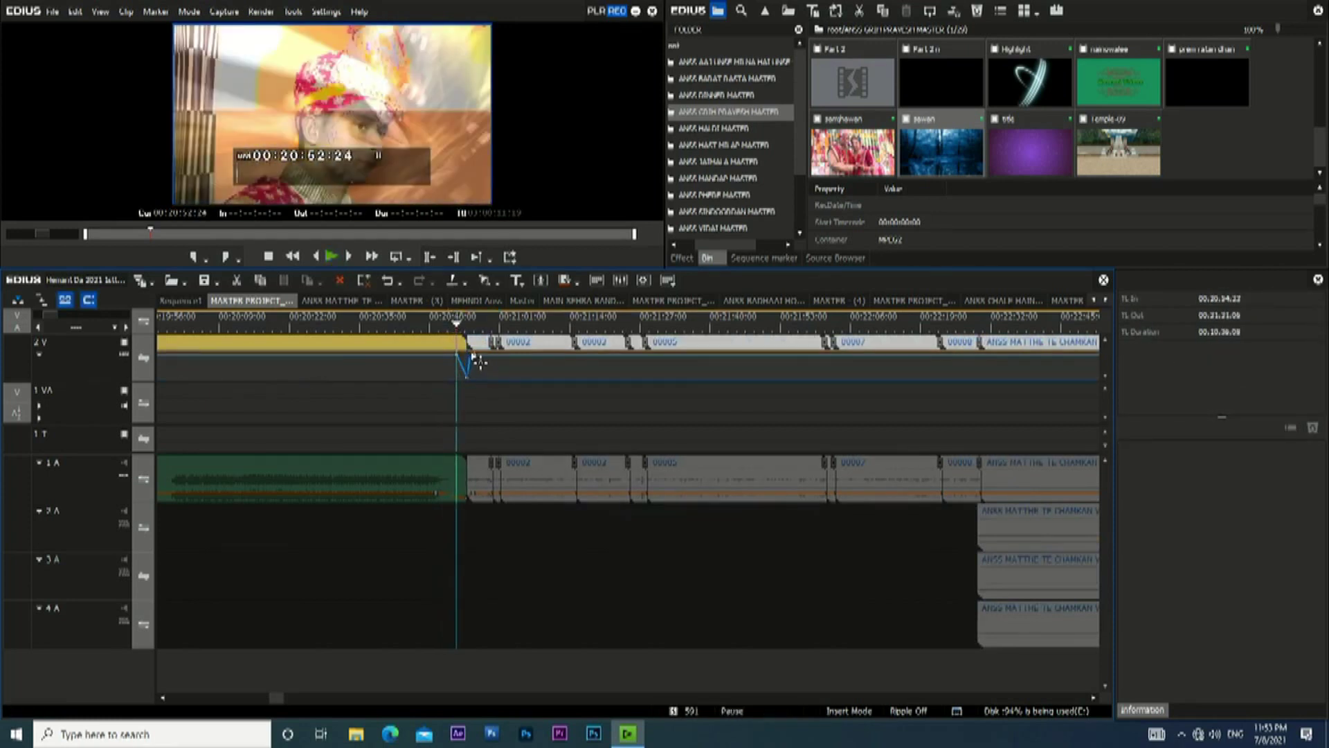
key(space)
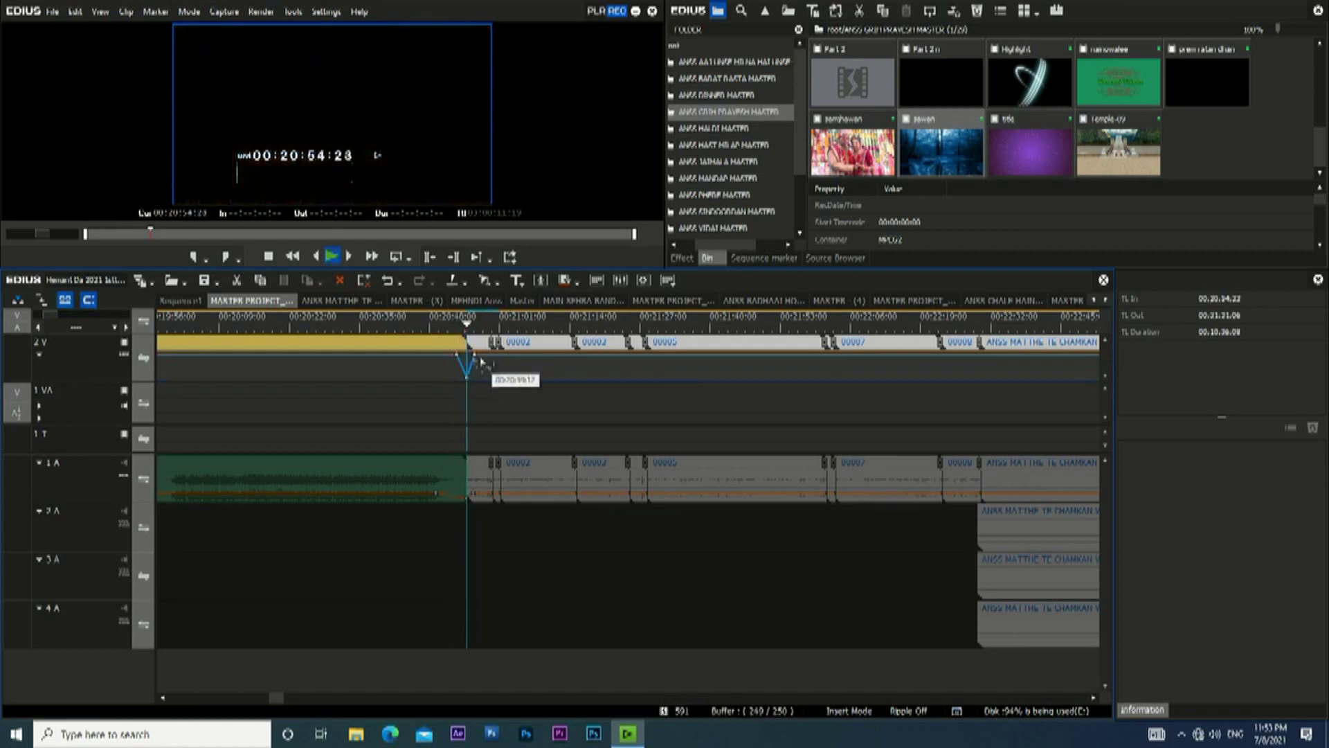
key(space)
Fade in the video opacity and audio volume of the Temple-09 clip from 0% at the start of the timeline.
drag(50, 315, 61, 316)
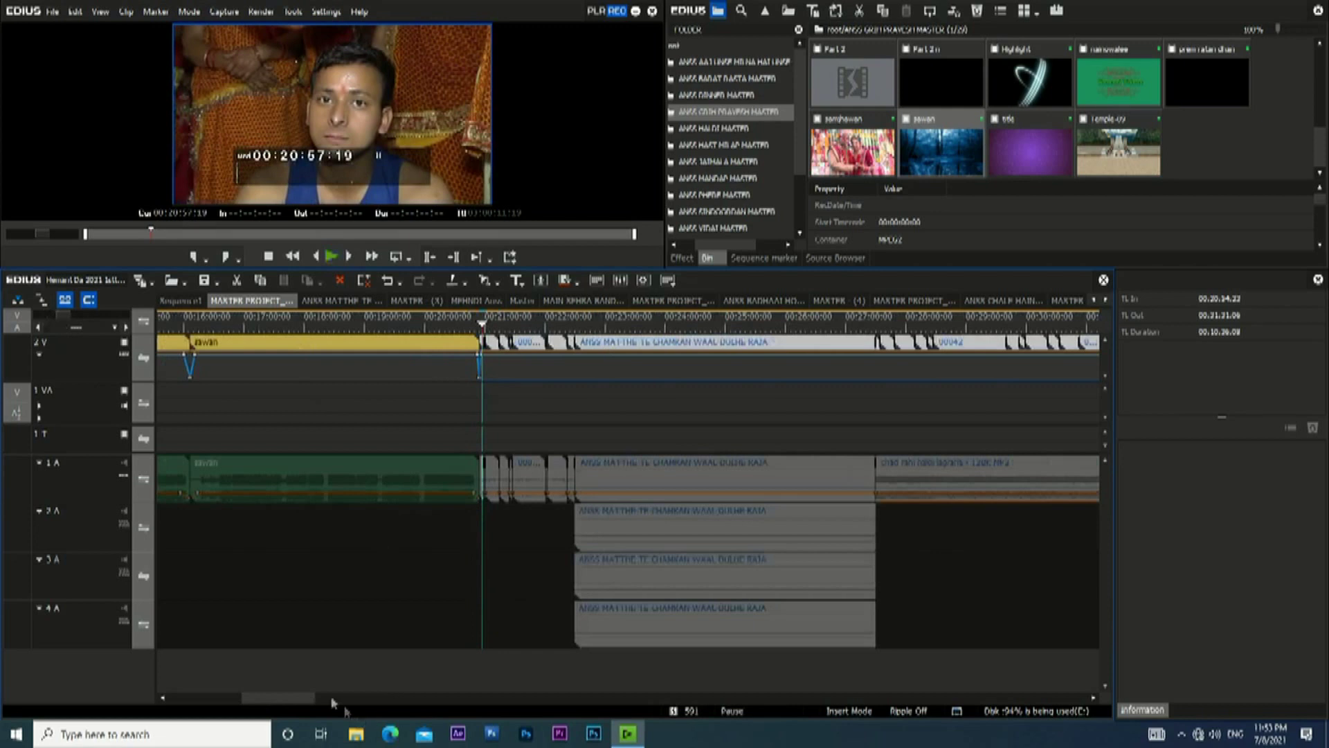
drag(290, 698, 137, 705)
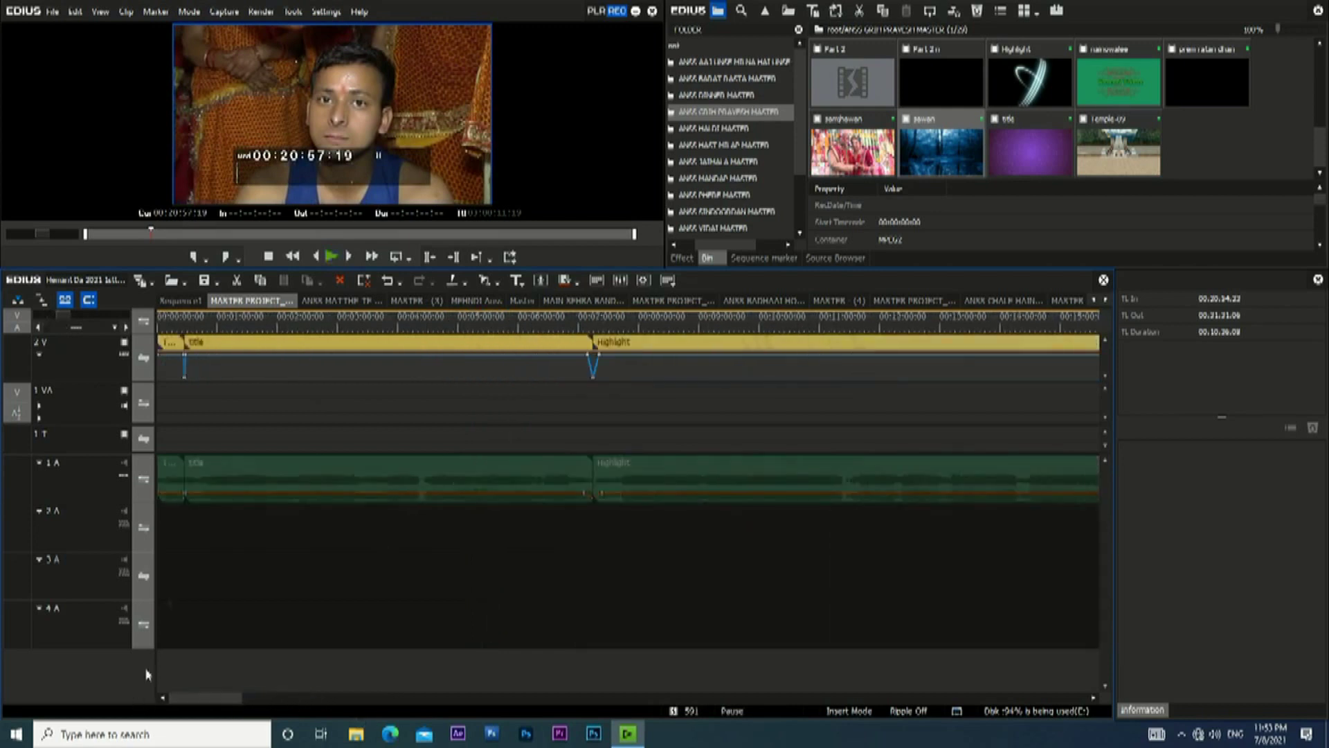
click(159, 325)
drag(59, 316, 40, 318)
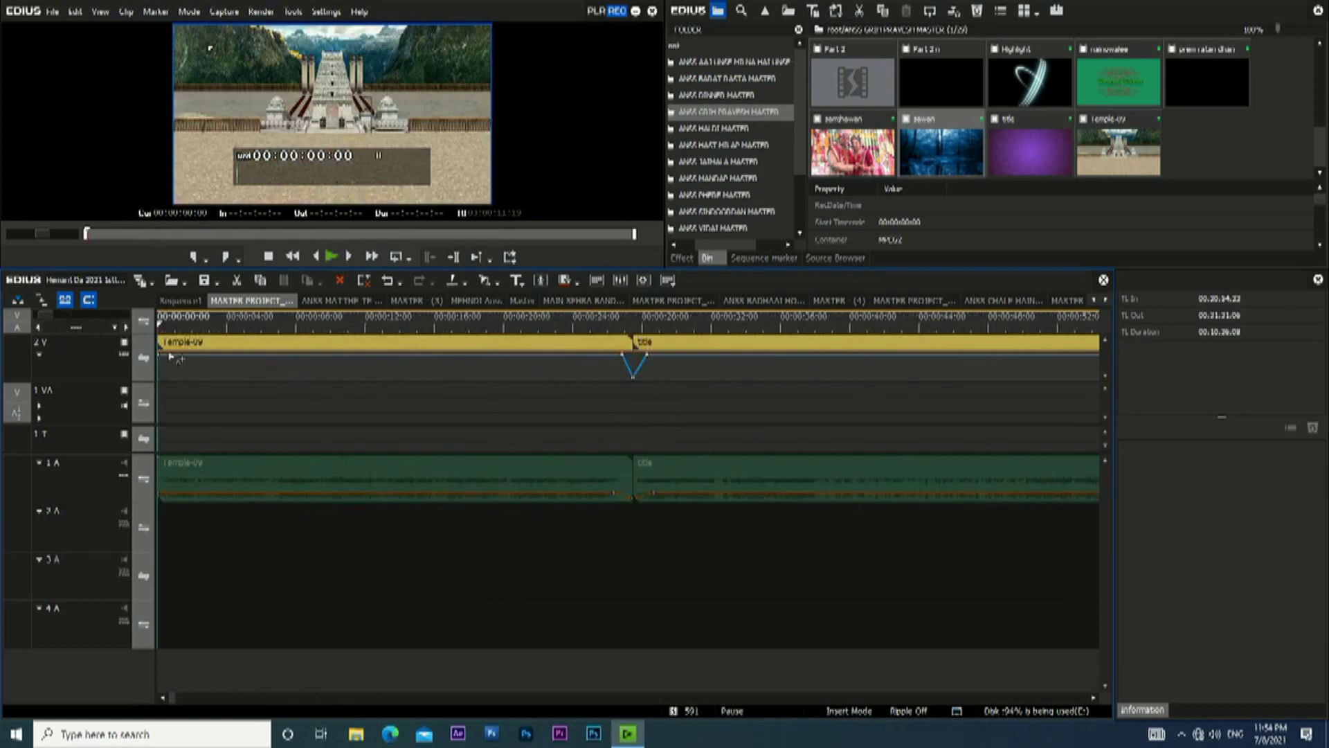
drag(169, 359, 159, 376)
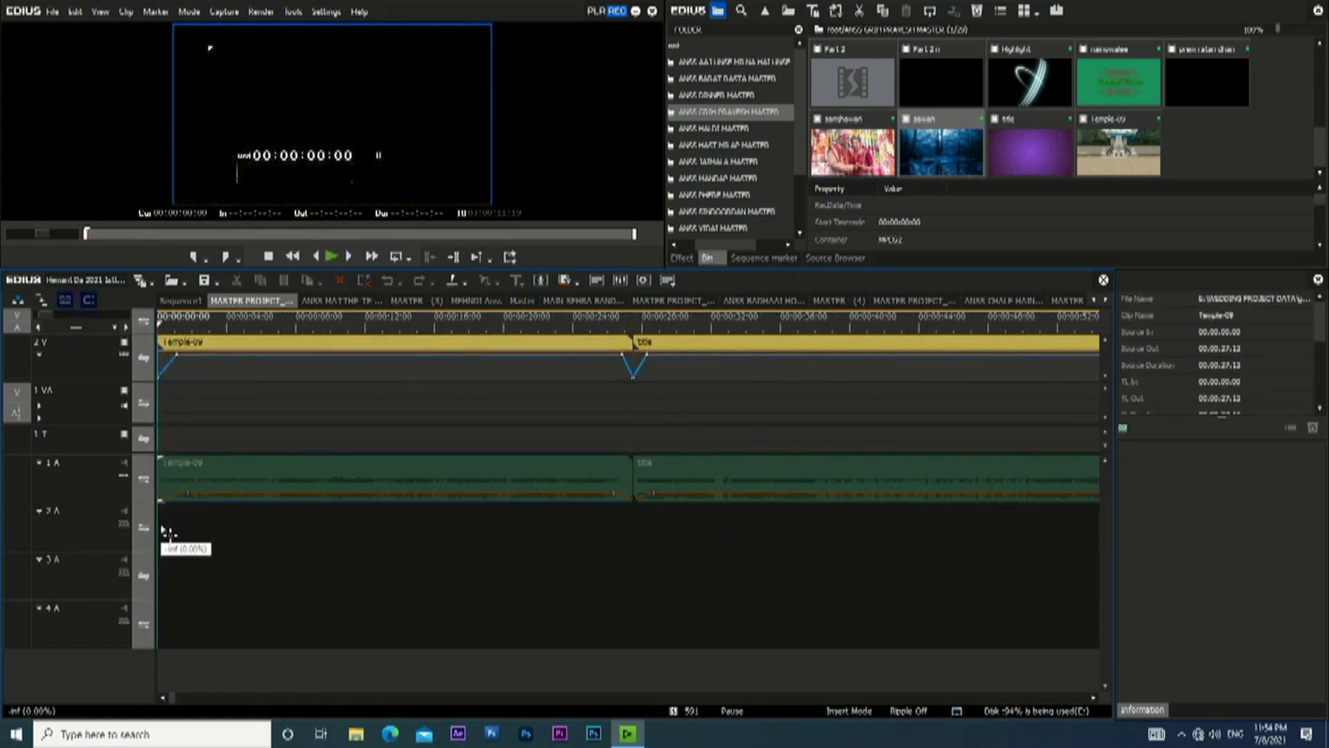
Examine the whole timeline and inspect the frames around 01:30:00 to 01:35:00 for a point to divide the film.
drag(49, 316, 92, 315)
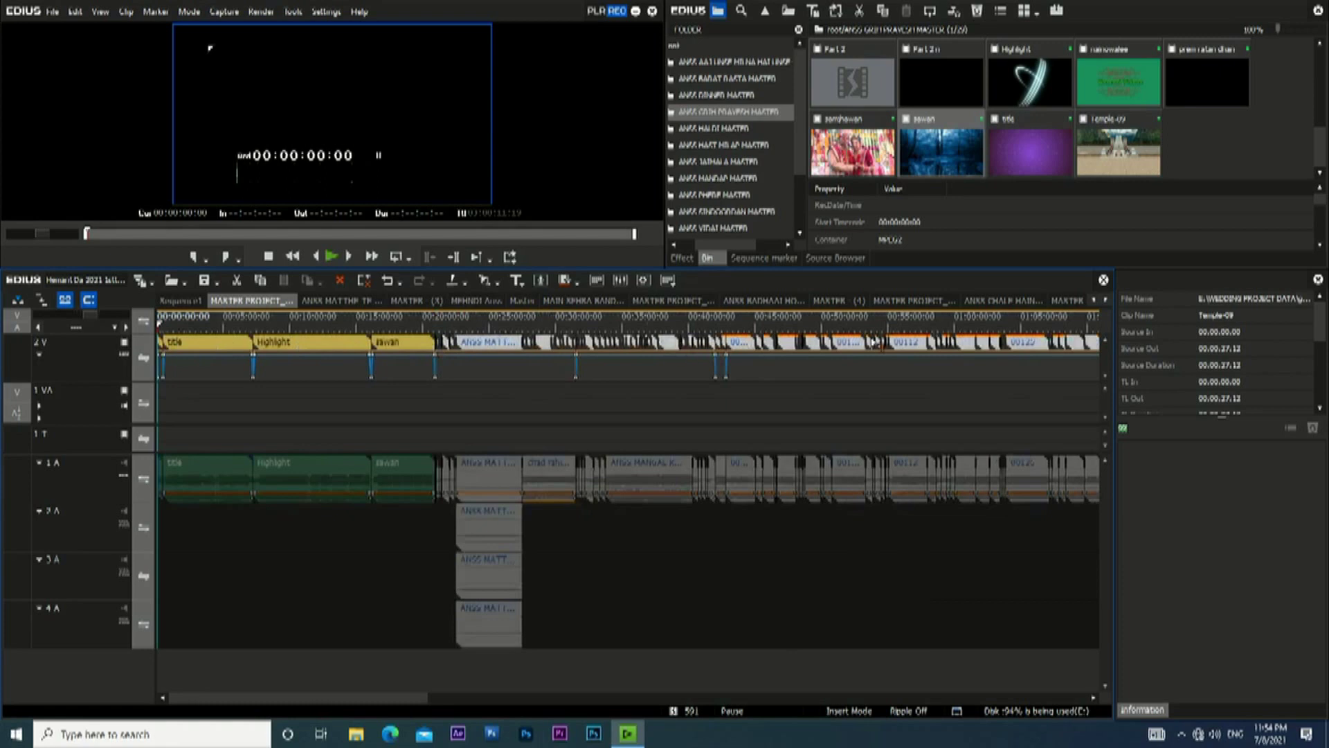
drag(88, 317, 125, 318)
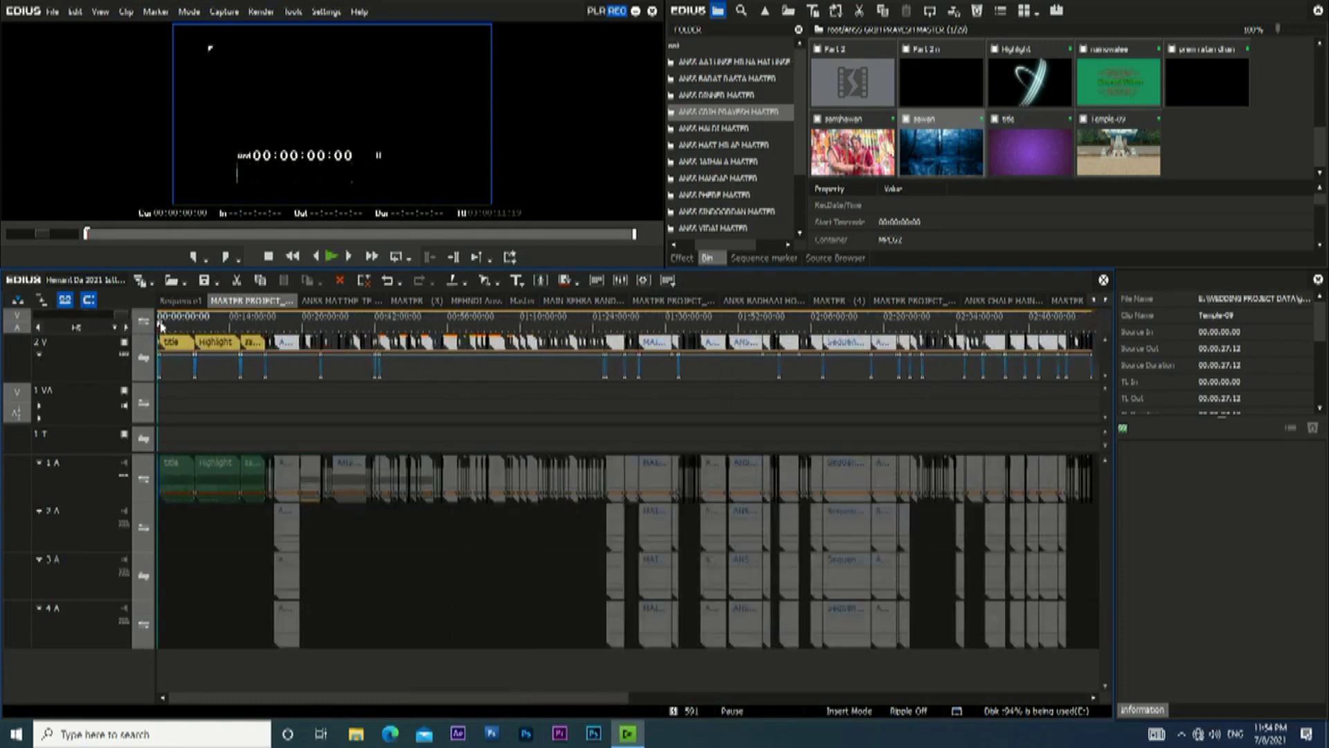
drag(487, 700, 628, 709)
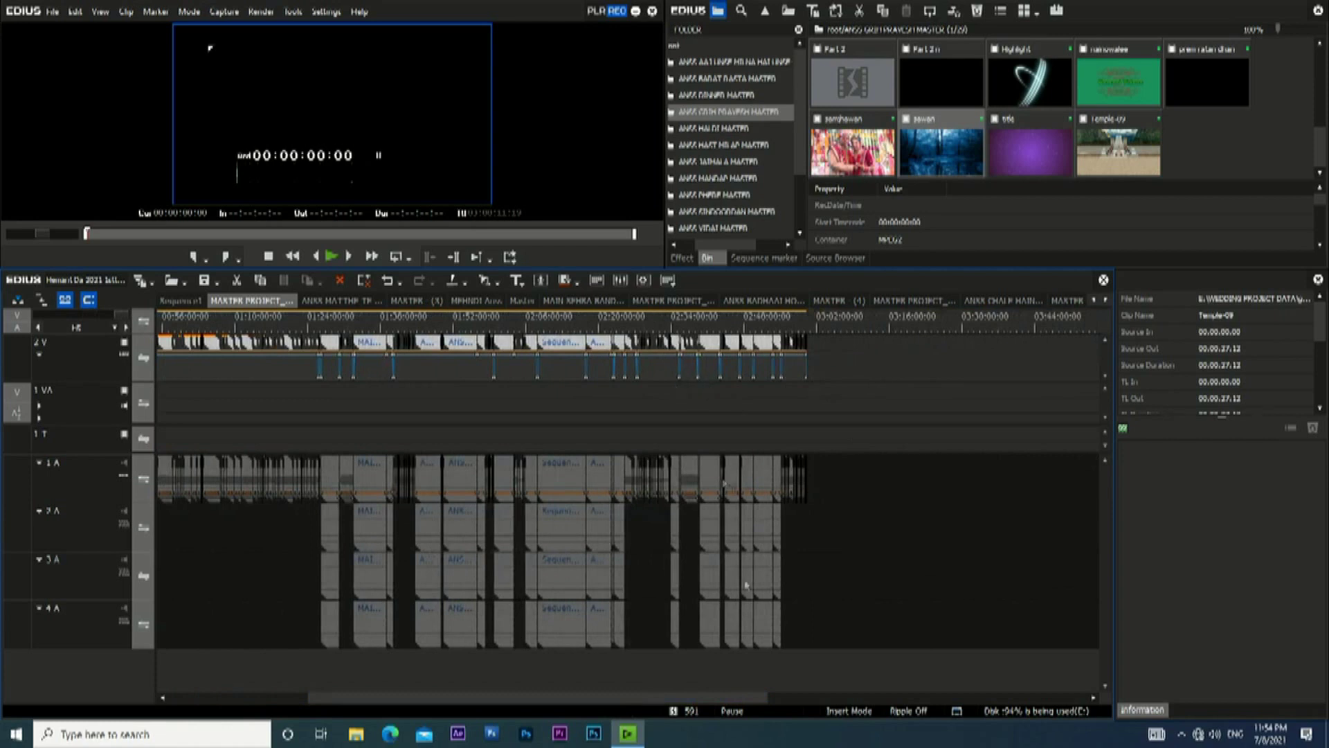
drag(641, 701, 534, 698)
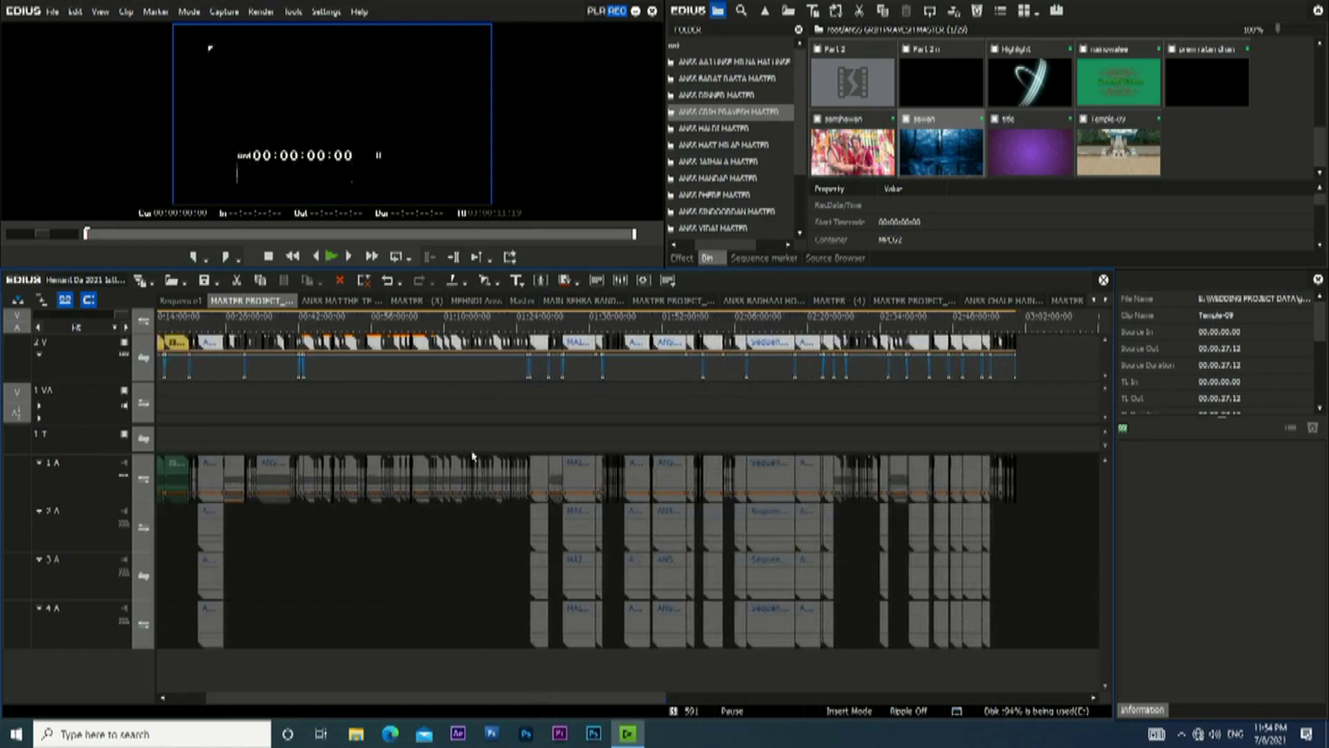
click(542, 492)
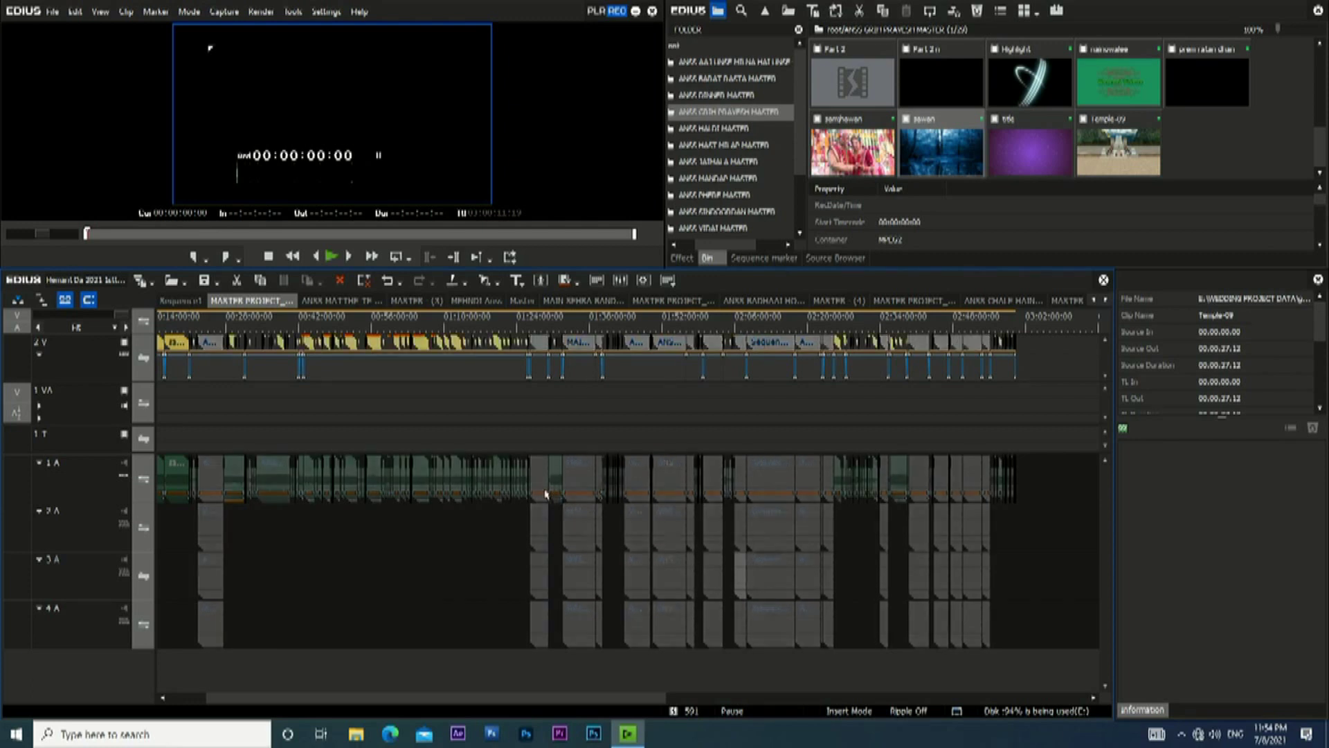
click(532, 327)
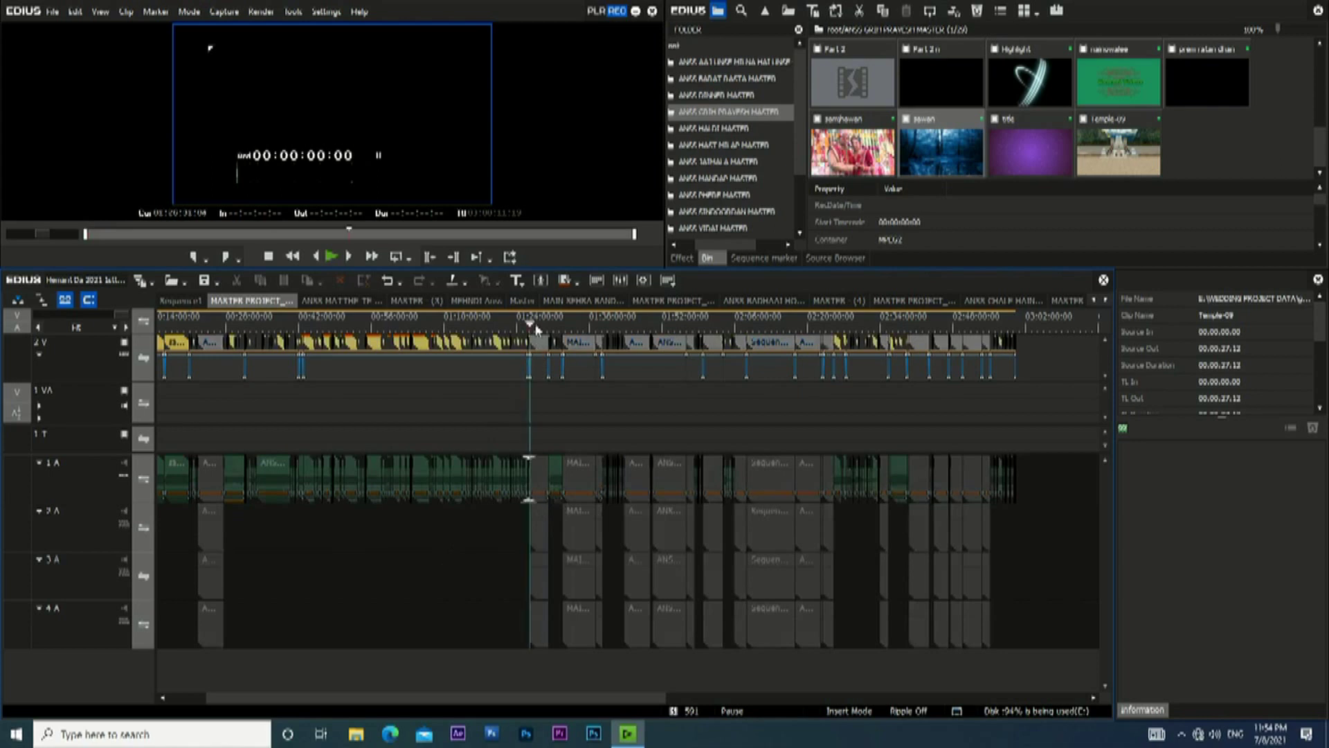
click(546, 322)
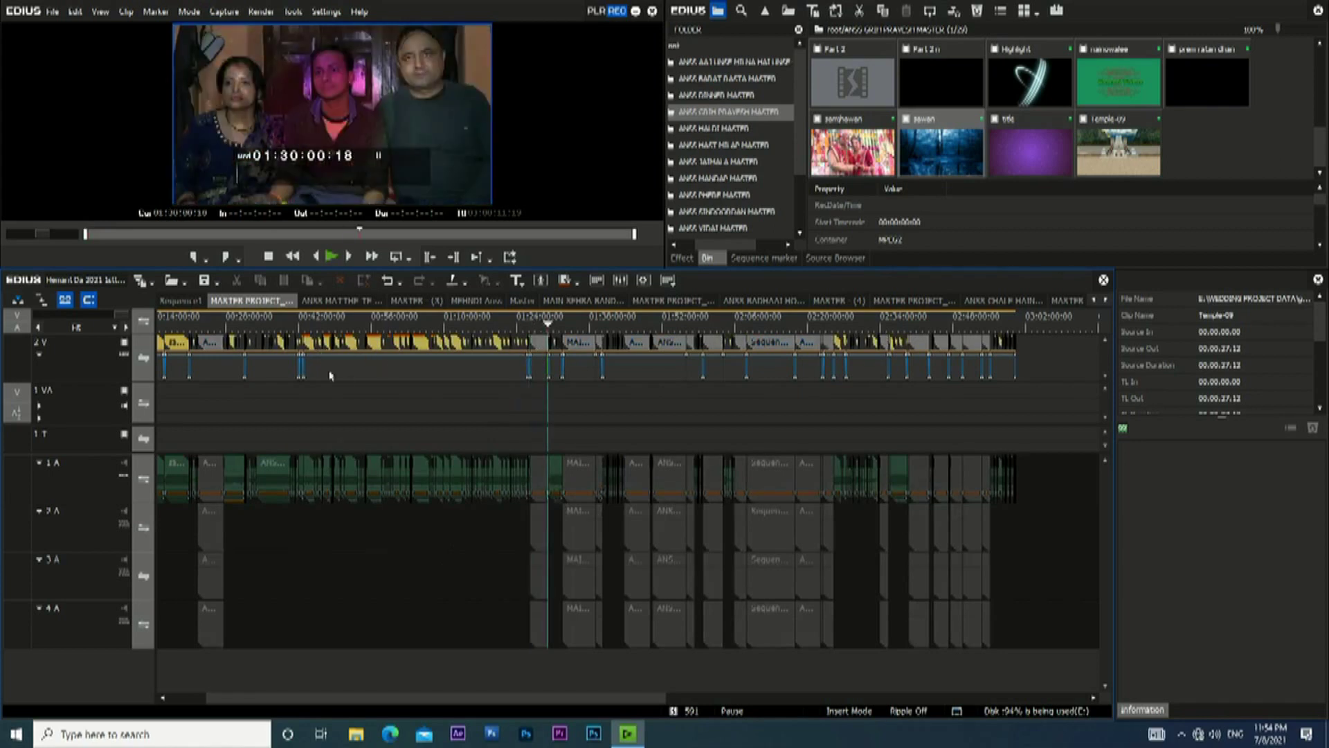
drag(407, 699, 368, 700)
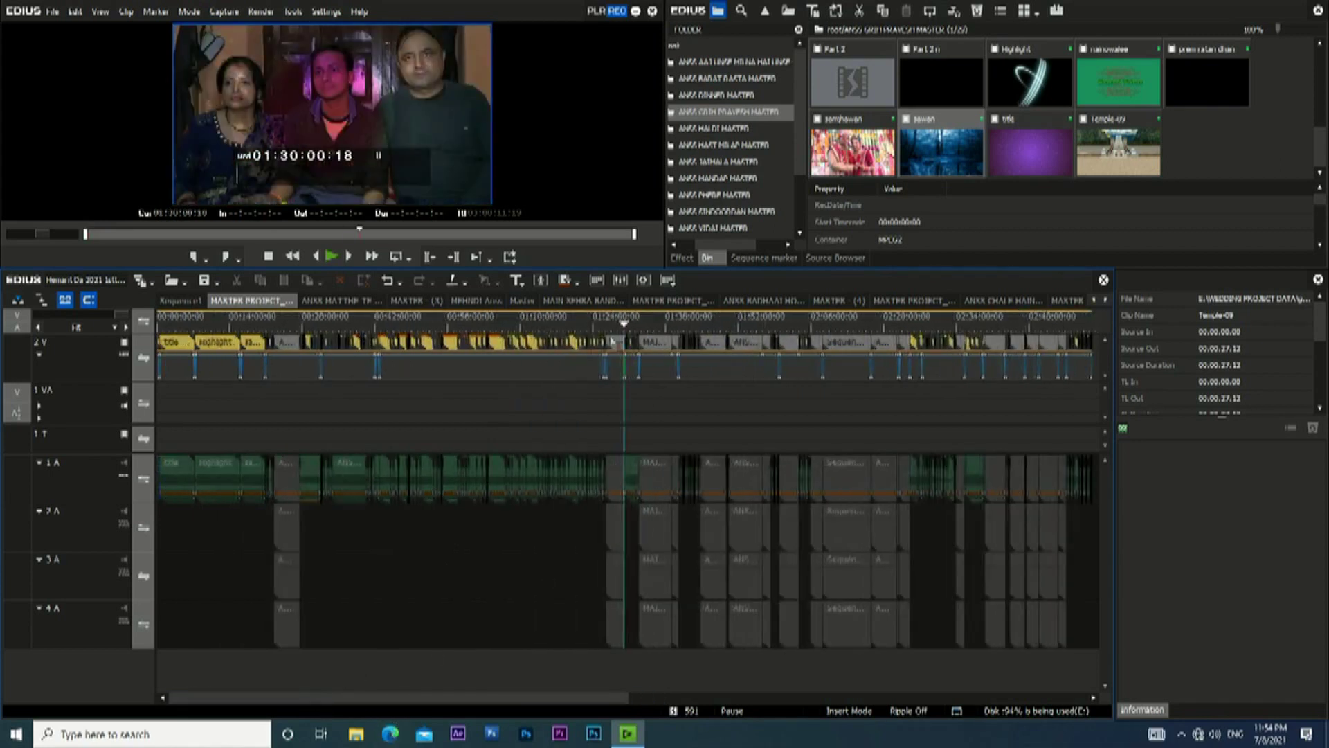
drag(564, 698, 668, 699)
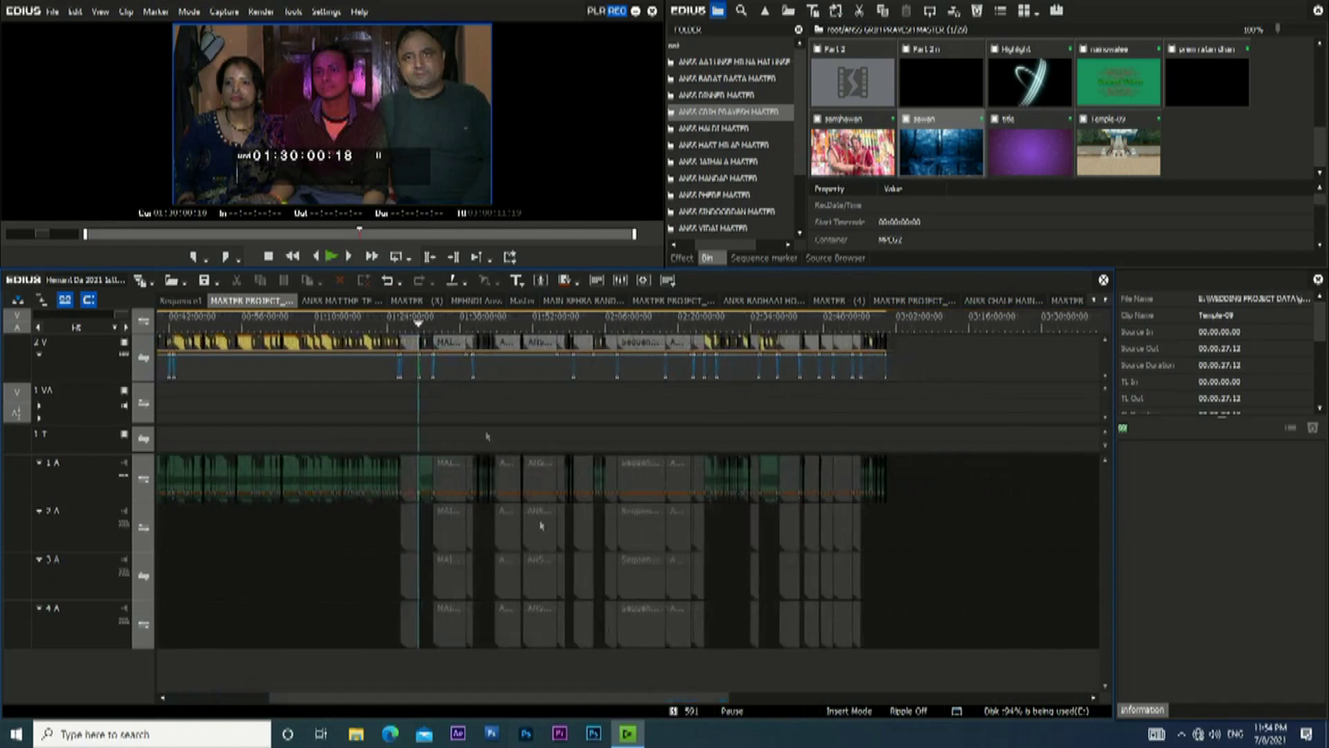
drag(427, 324, 430, 324)
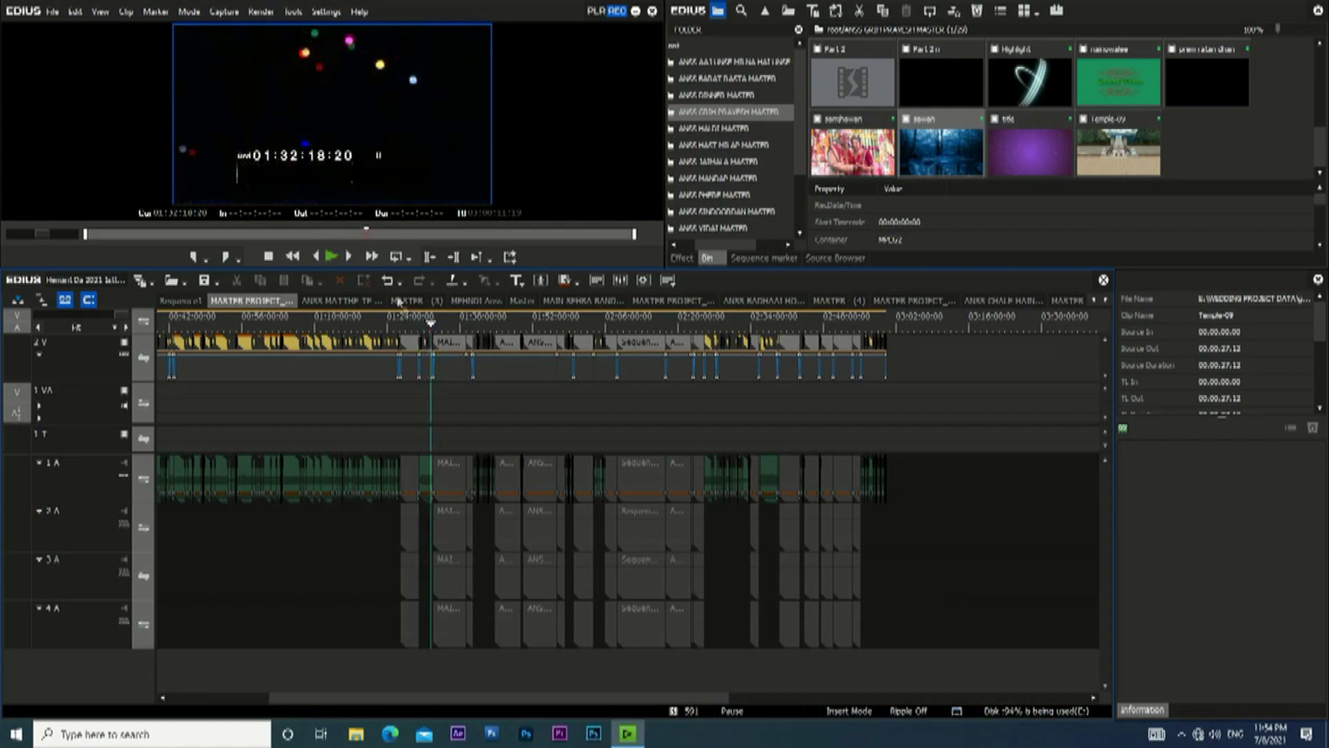
click(445, 323)
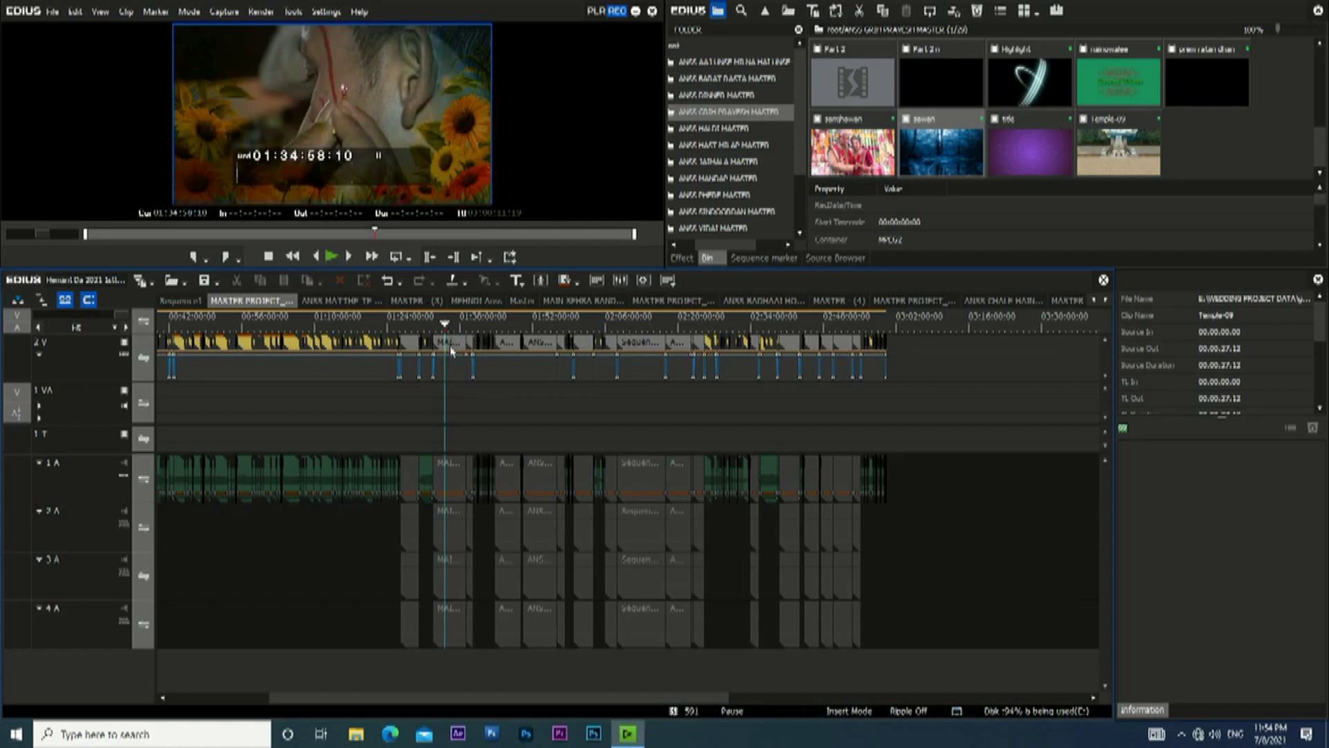
drag(962, 347, 445, 394)
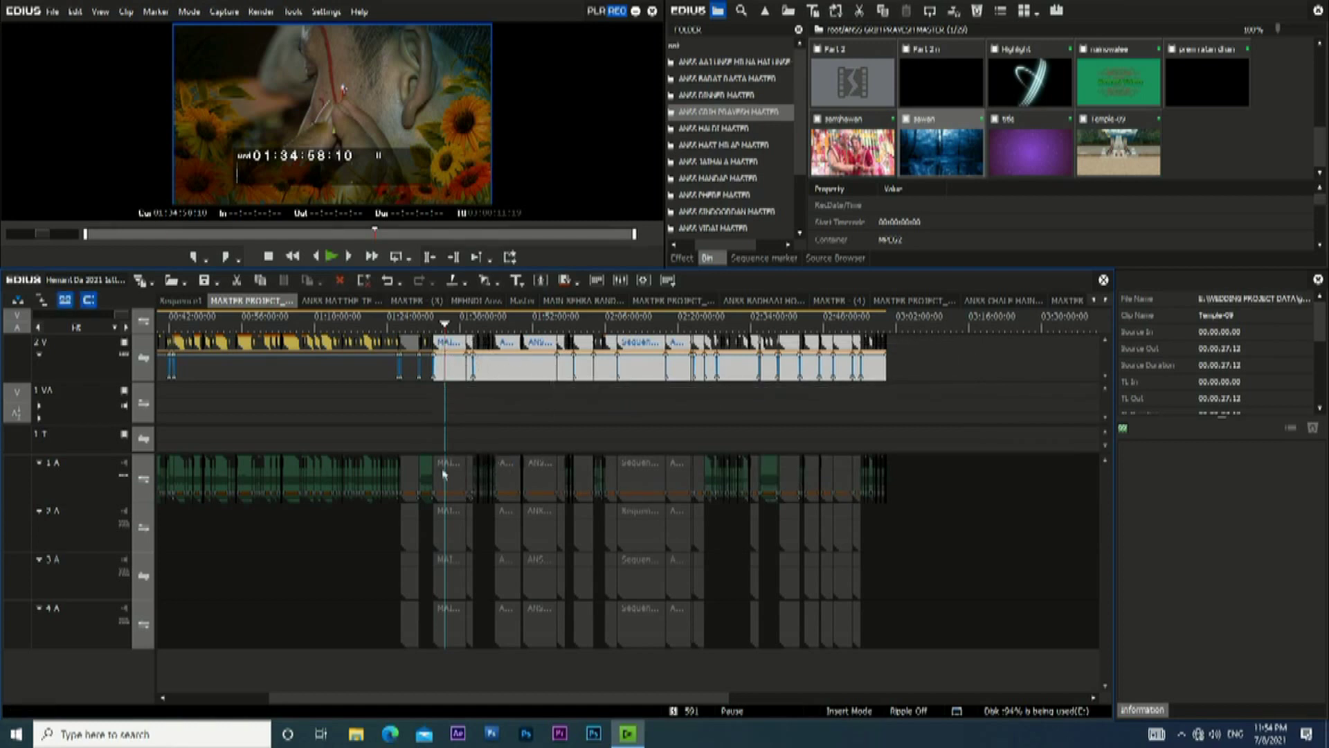
drag(587, 369, 634, 369)
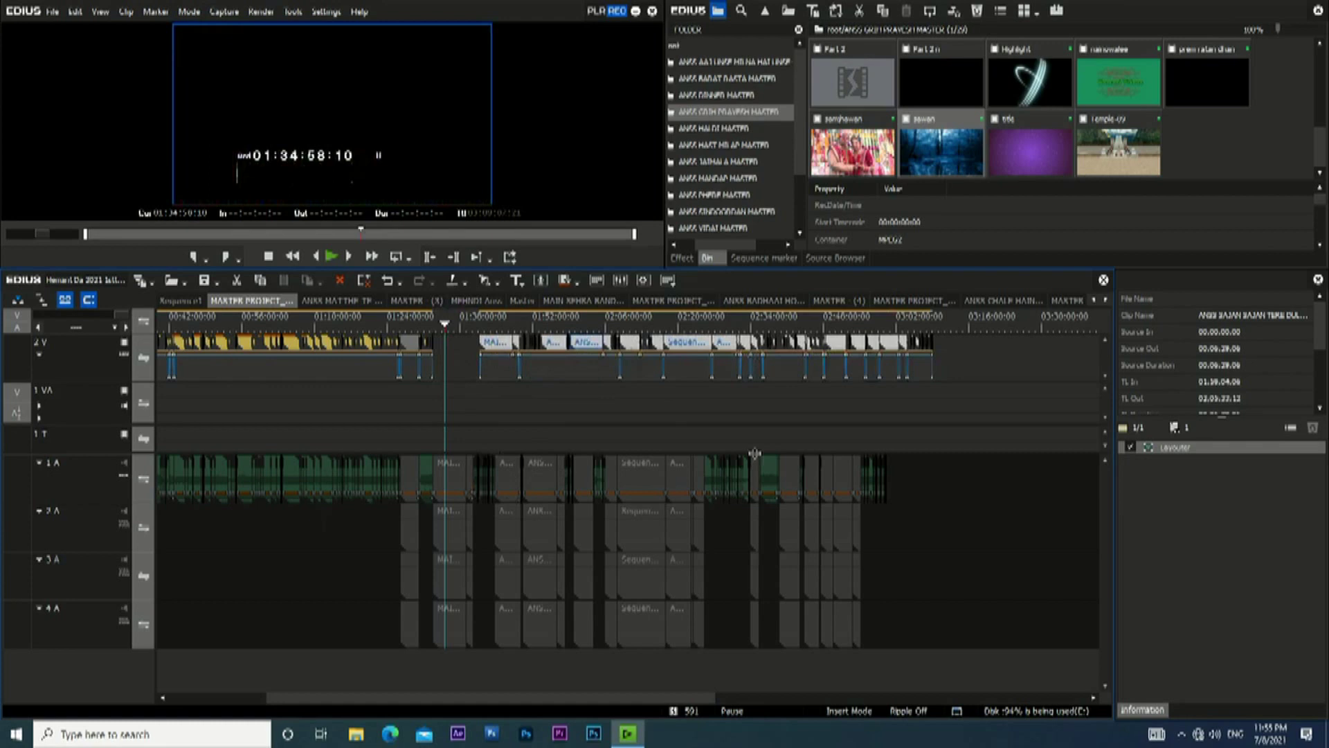
key(ctrl+z)
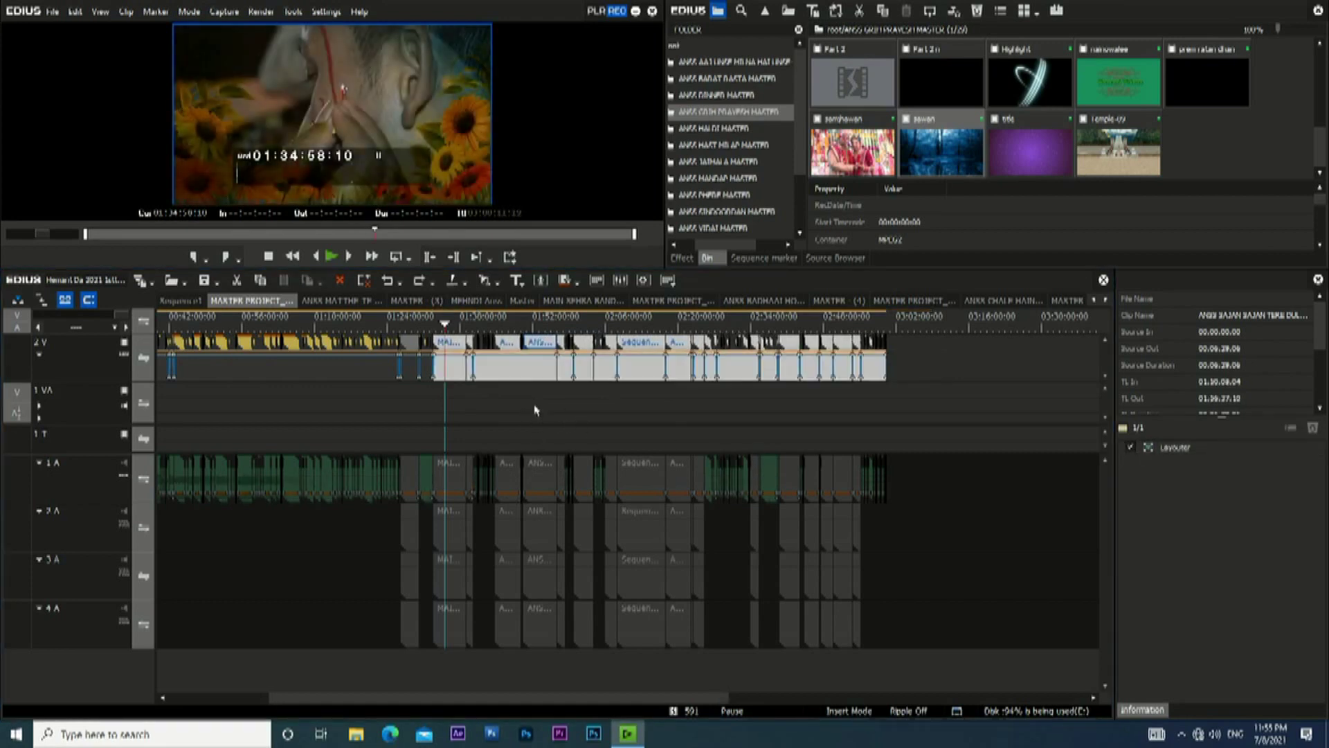
Move all clips on the video and audio tracks from about 01:32:20 onward further along the timeline, leaving a wide gap before them.
drag(936, 346, 451, 690)
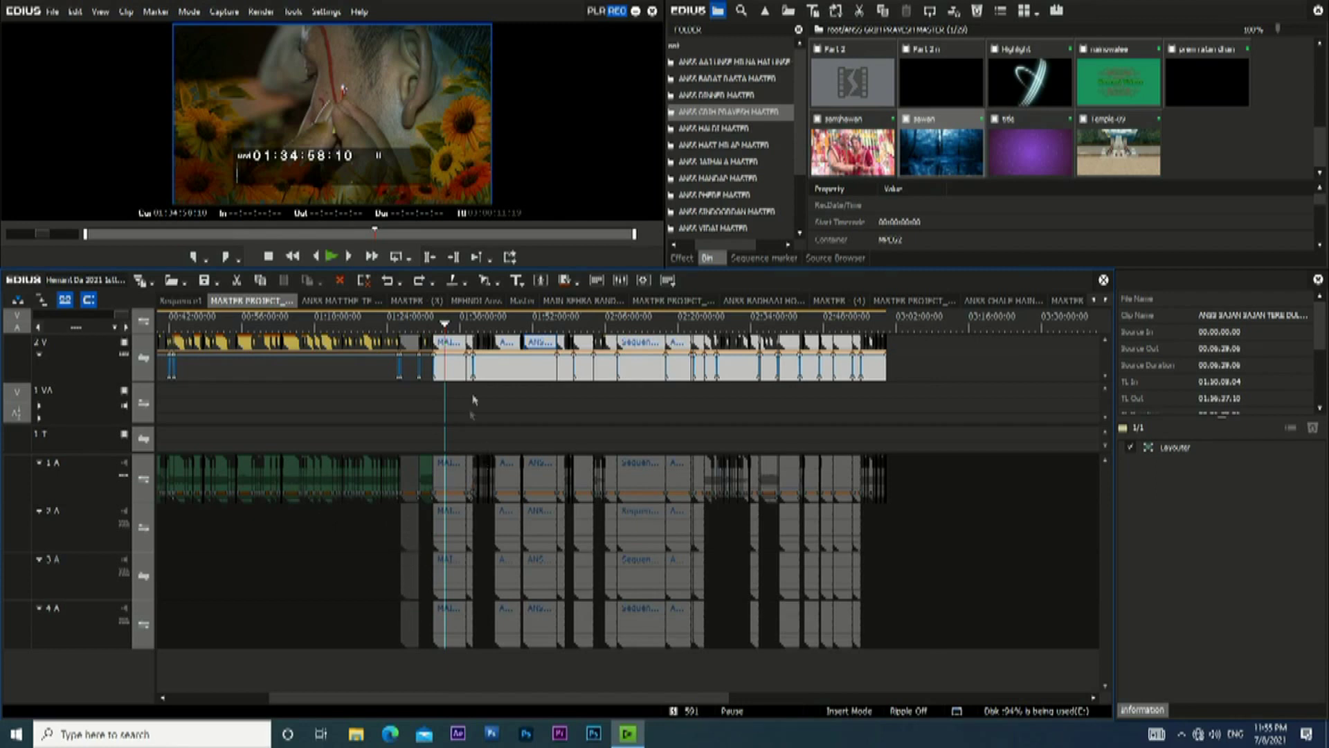
drag(649, 471, 820, 465)
Examine the first part of the divided timeline, from the title clip to the gap at about 01:32:48.
drag(599, 699, 421, 715)
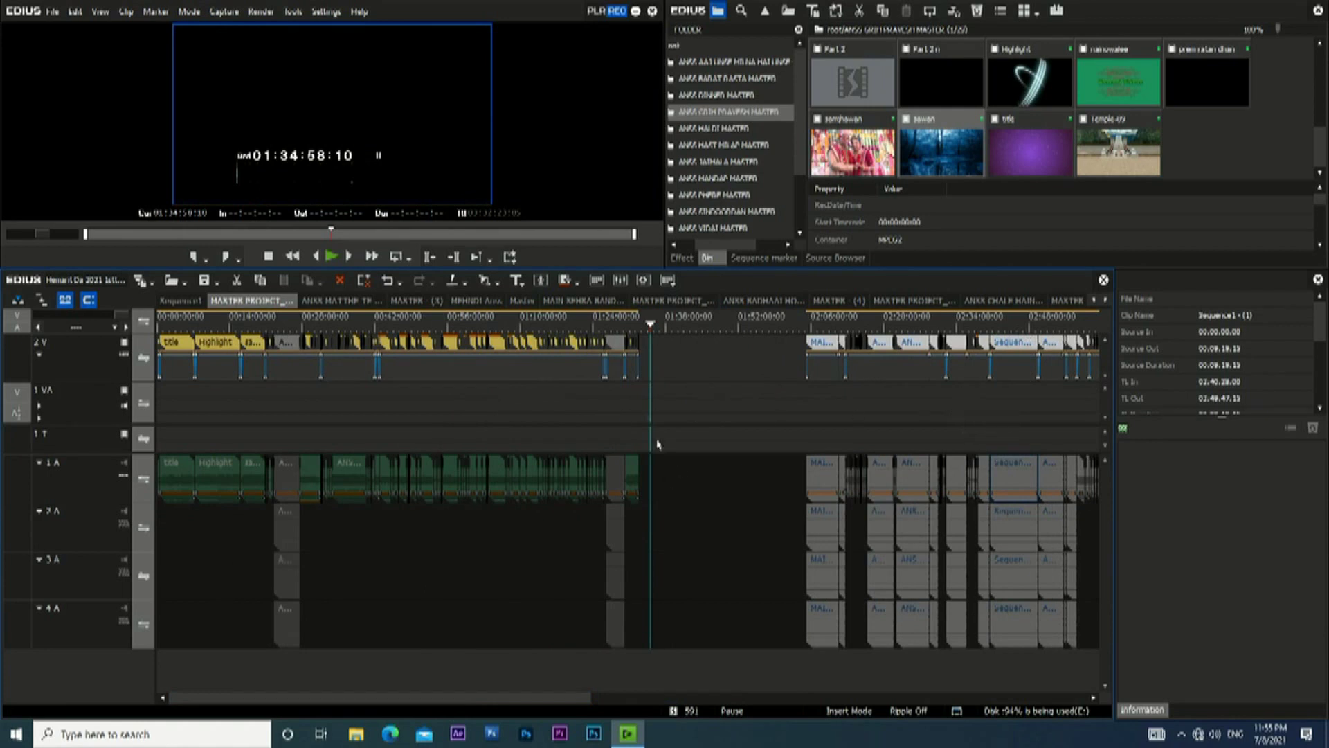
drag(713, 340, 127, 668)
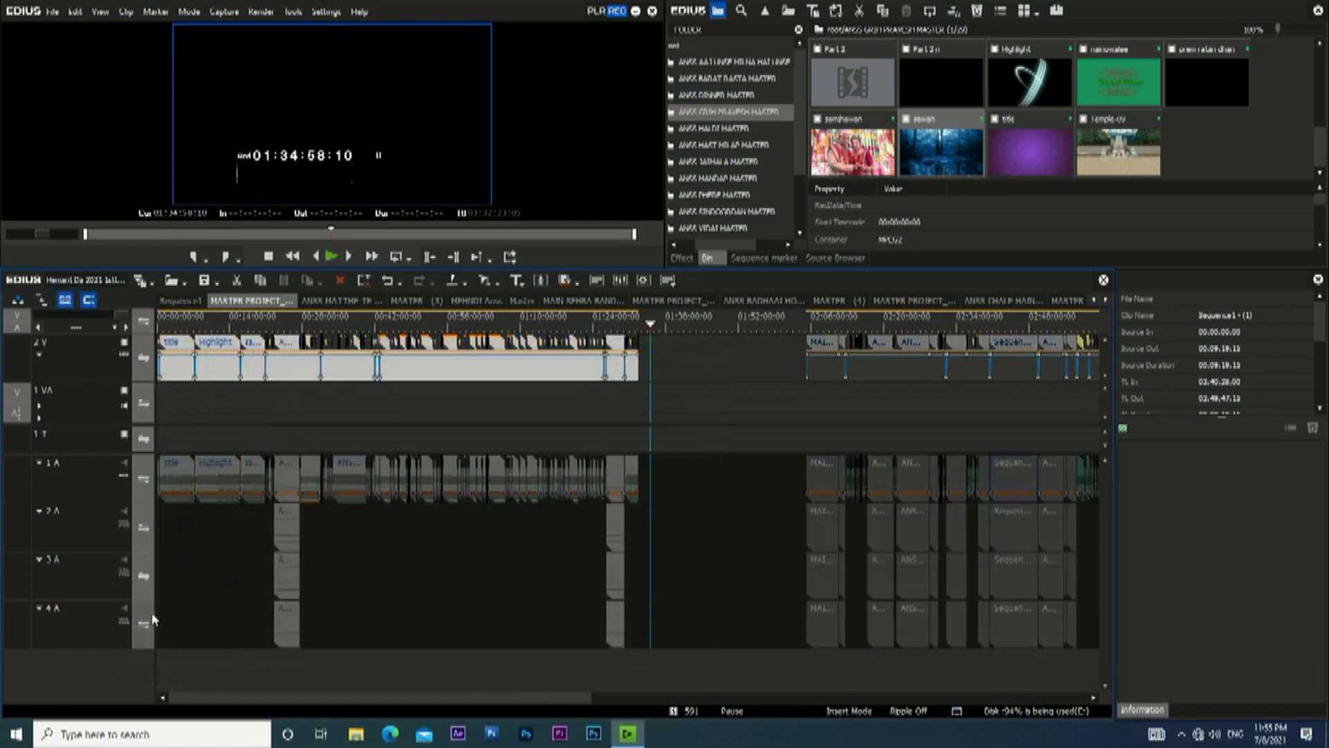
click(237, 513)
click(681, 473)
click(617, 474)
click(676, 463)
click(622, 474)
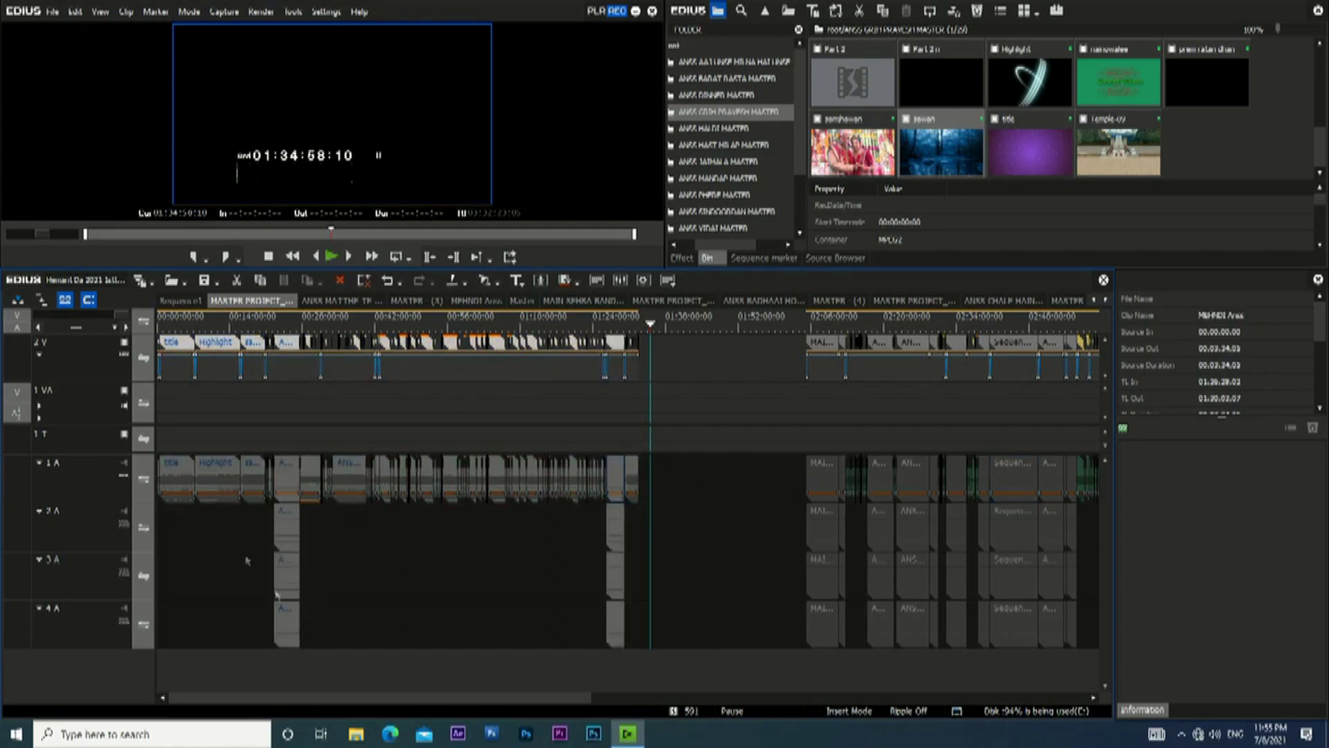
Select all second-part clips on the video and audio tracks and move them about 8 minutes further along the timeline.
drag(511, 702, 672, 700)
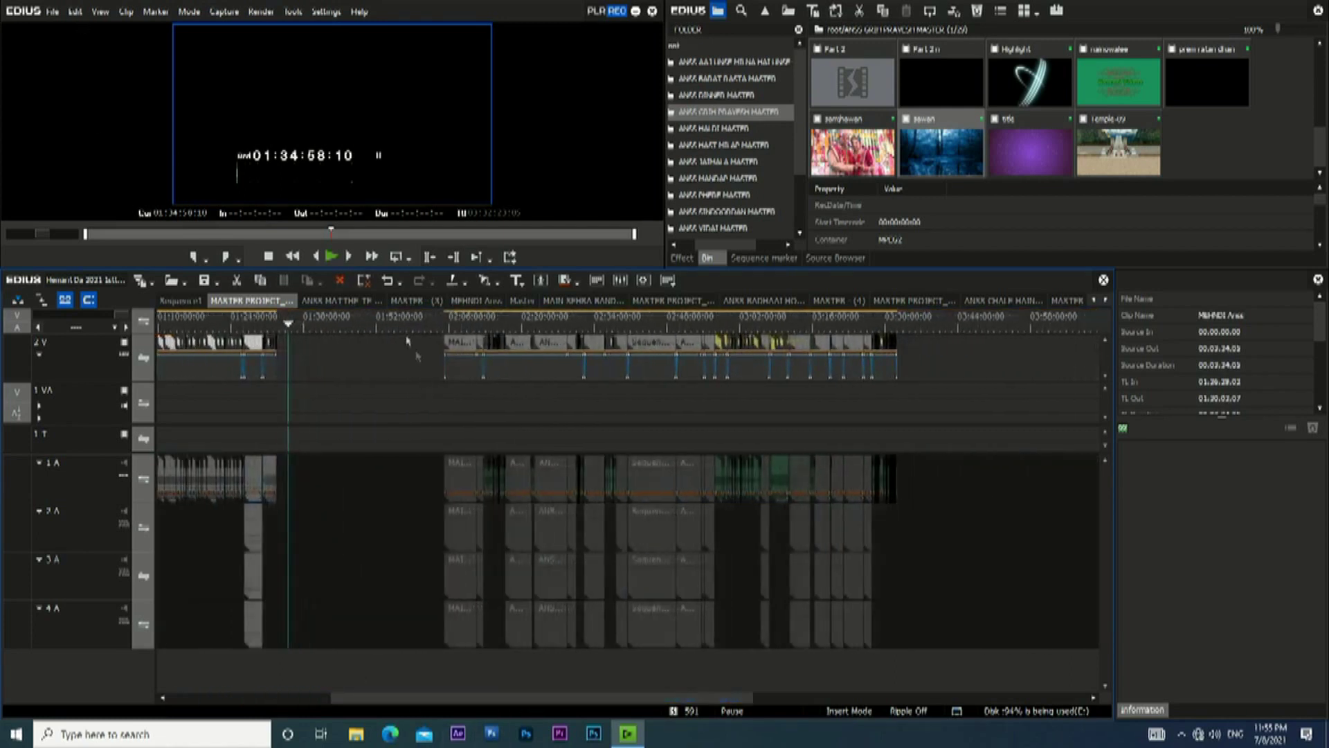
drag(395, 344, 968, 665)
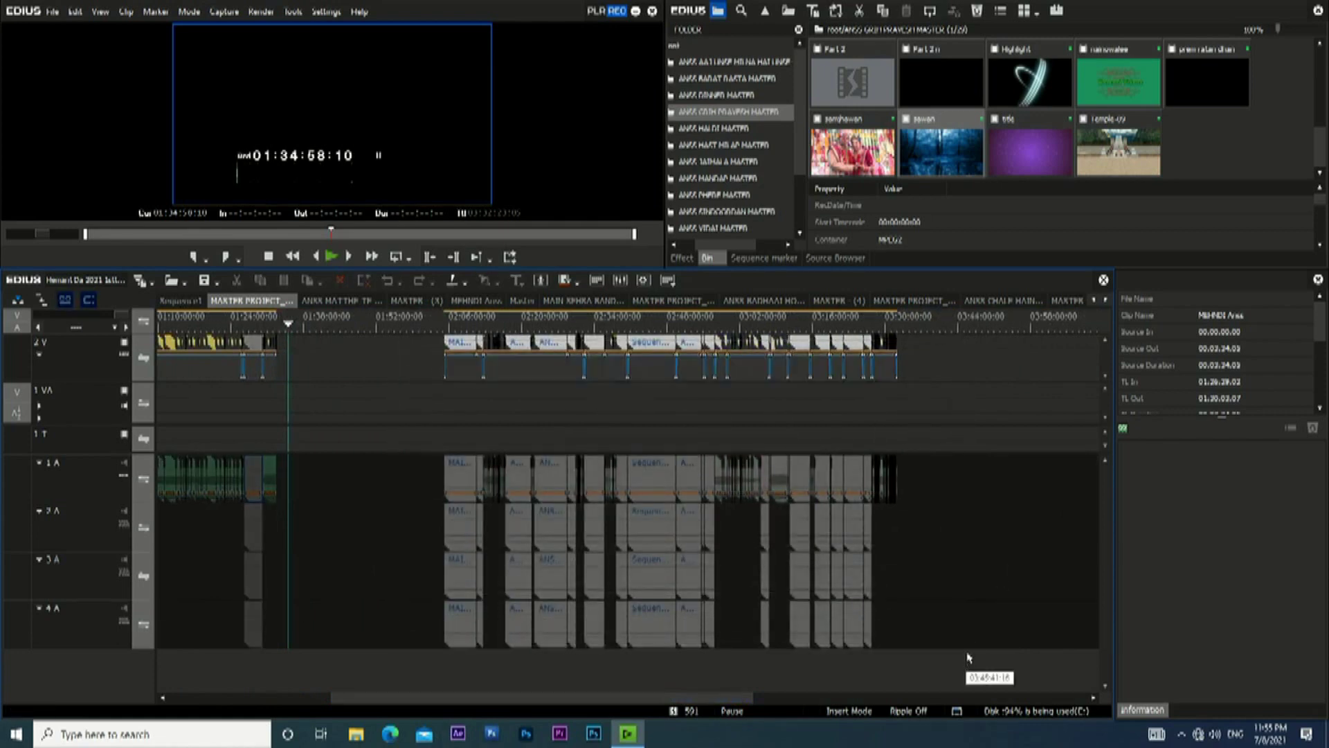
click(665, 483)
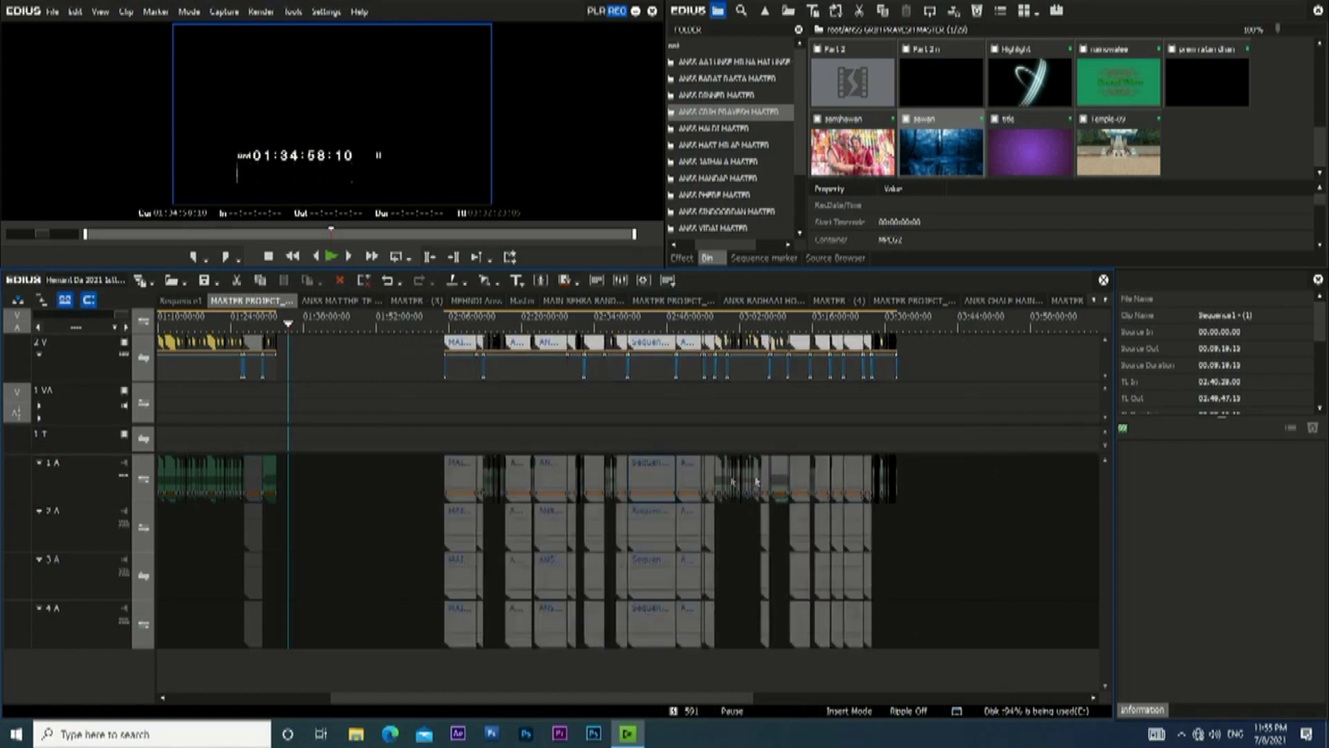
drag(655, 483, 699, 484)
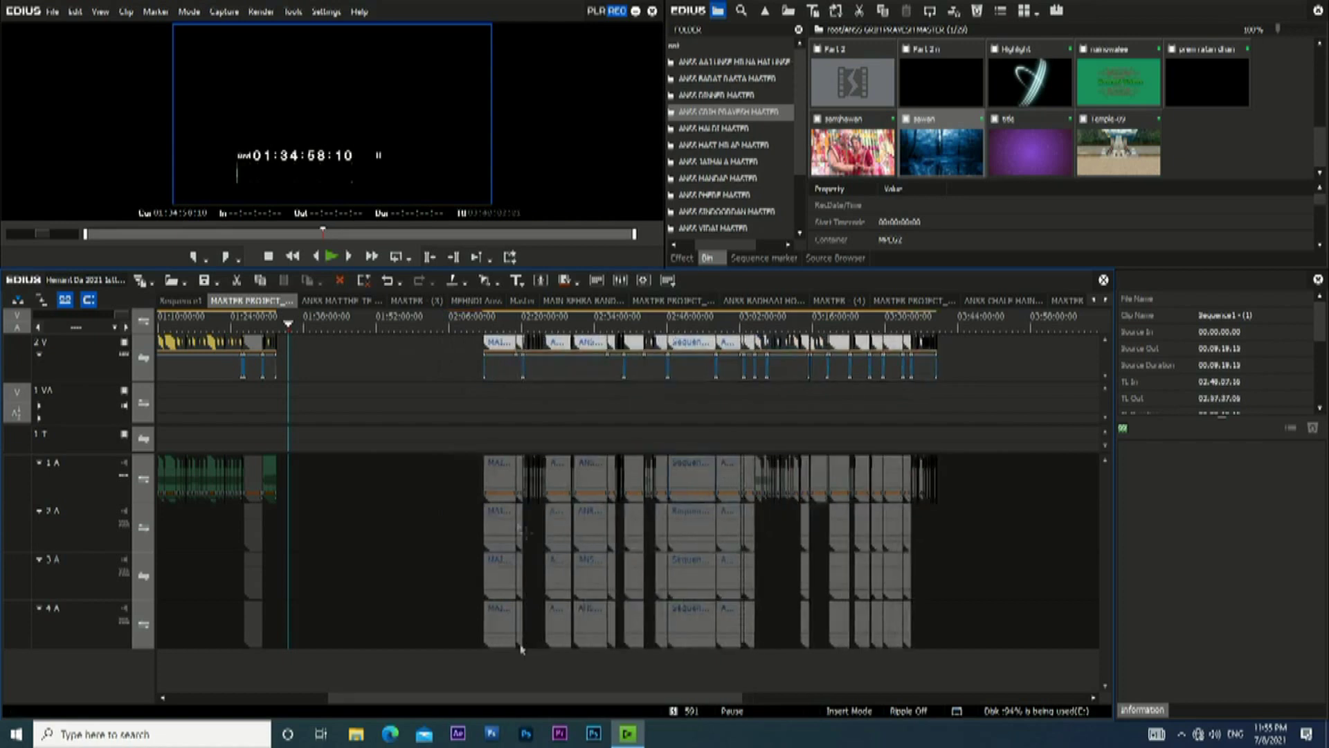
Place the samjhawan clip directly after the last clip of the first part, at about 01:32:48.
drag(505, 698, 250, 701)
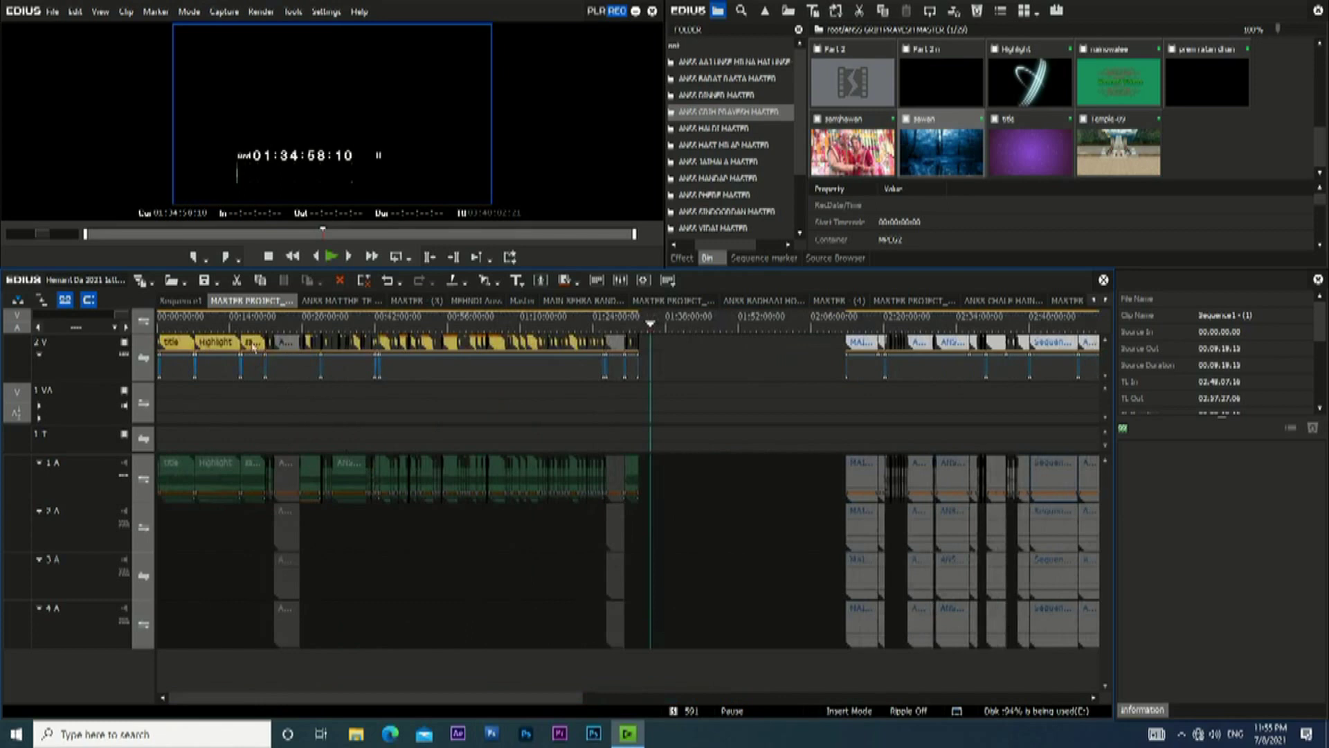
click(638, 323)
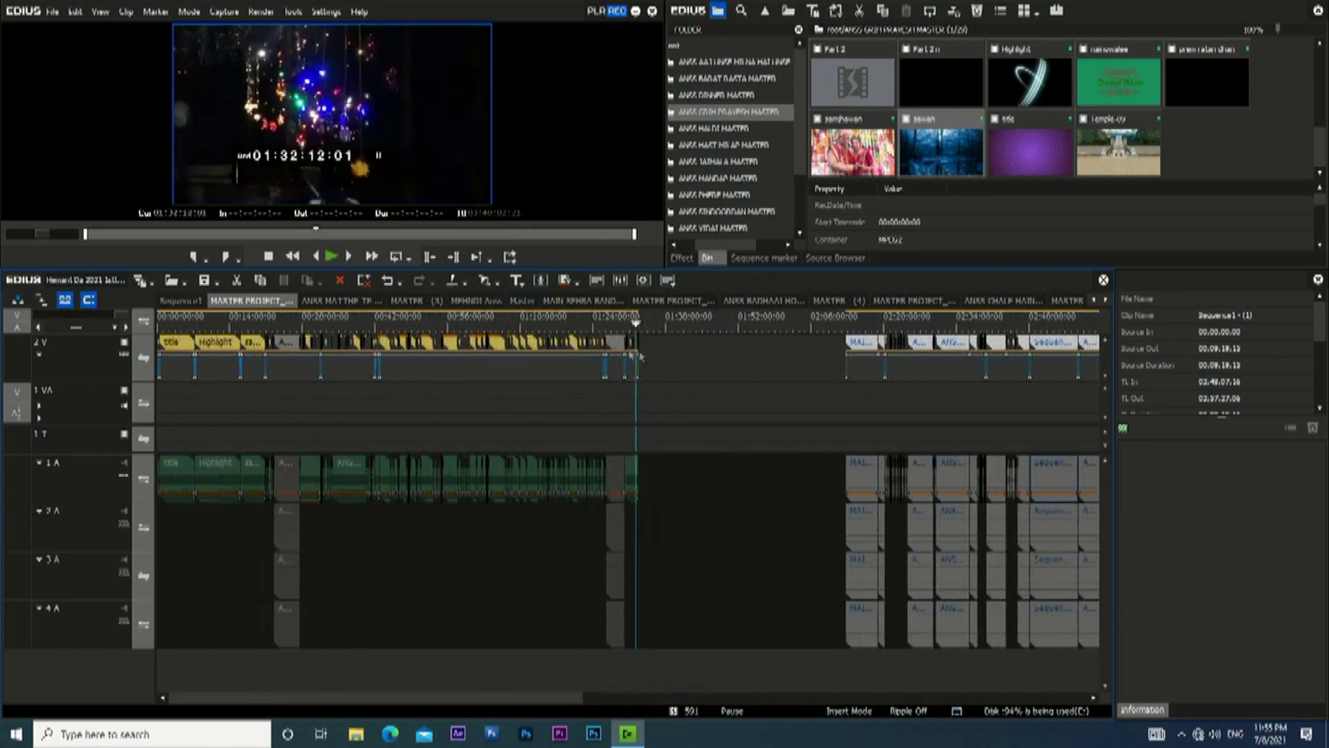
drag(115, 318, 67, 318)
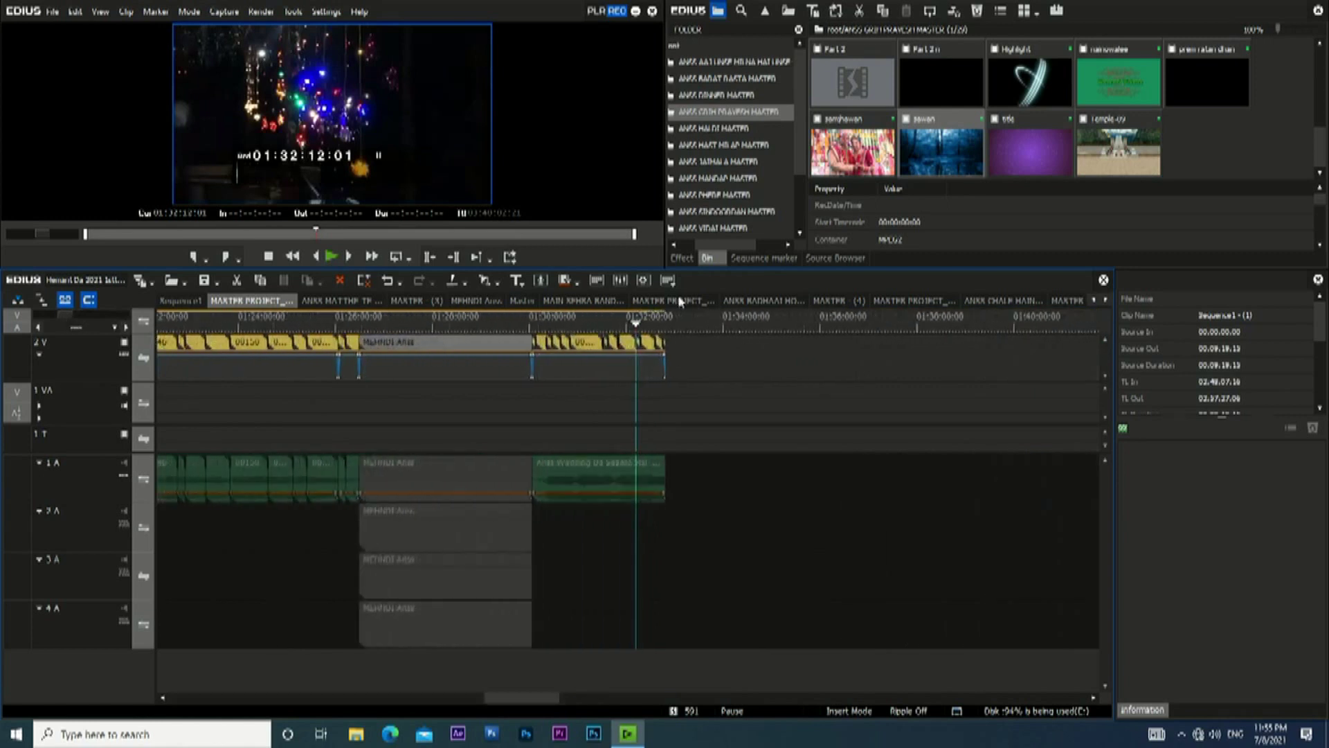
drag(852, 149, 675, 353)
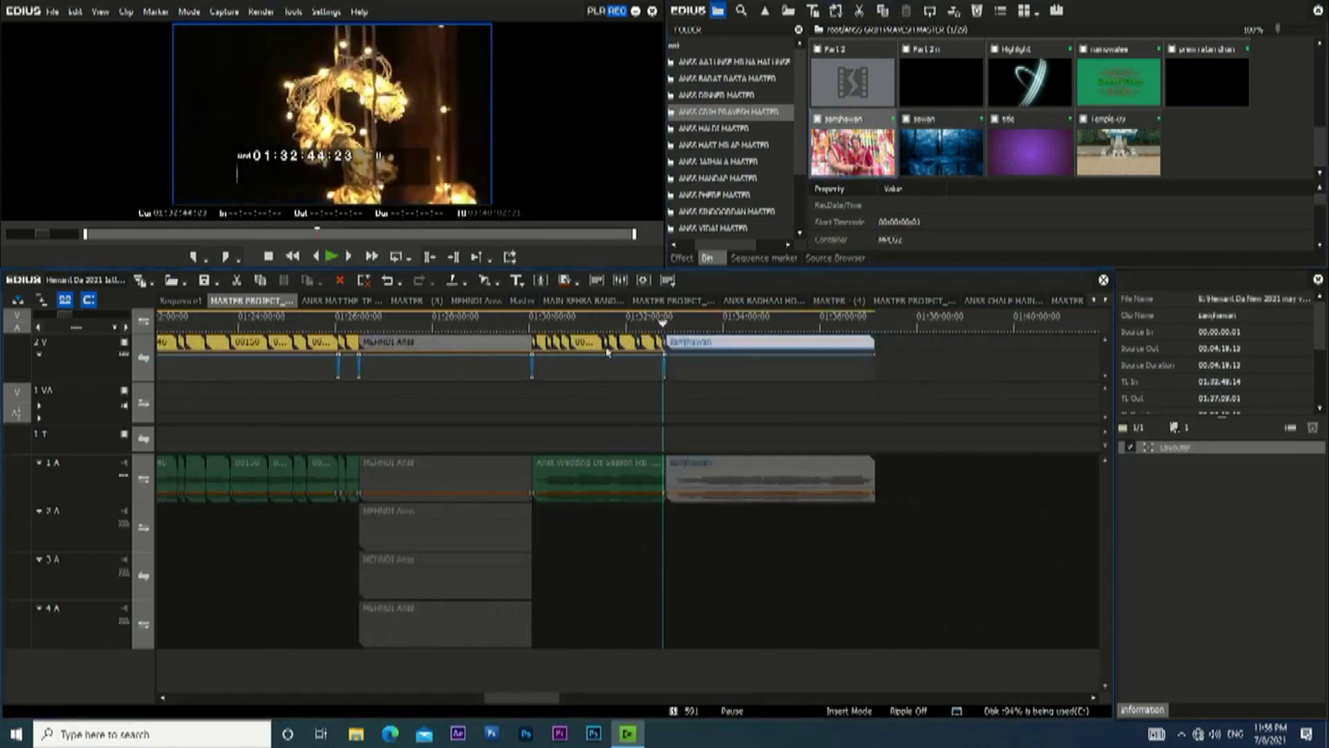
Fade in the samjhawan clip's video opacity and audio volume from 0% at its start.
drag(62, 322, 47, 325)
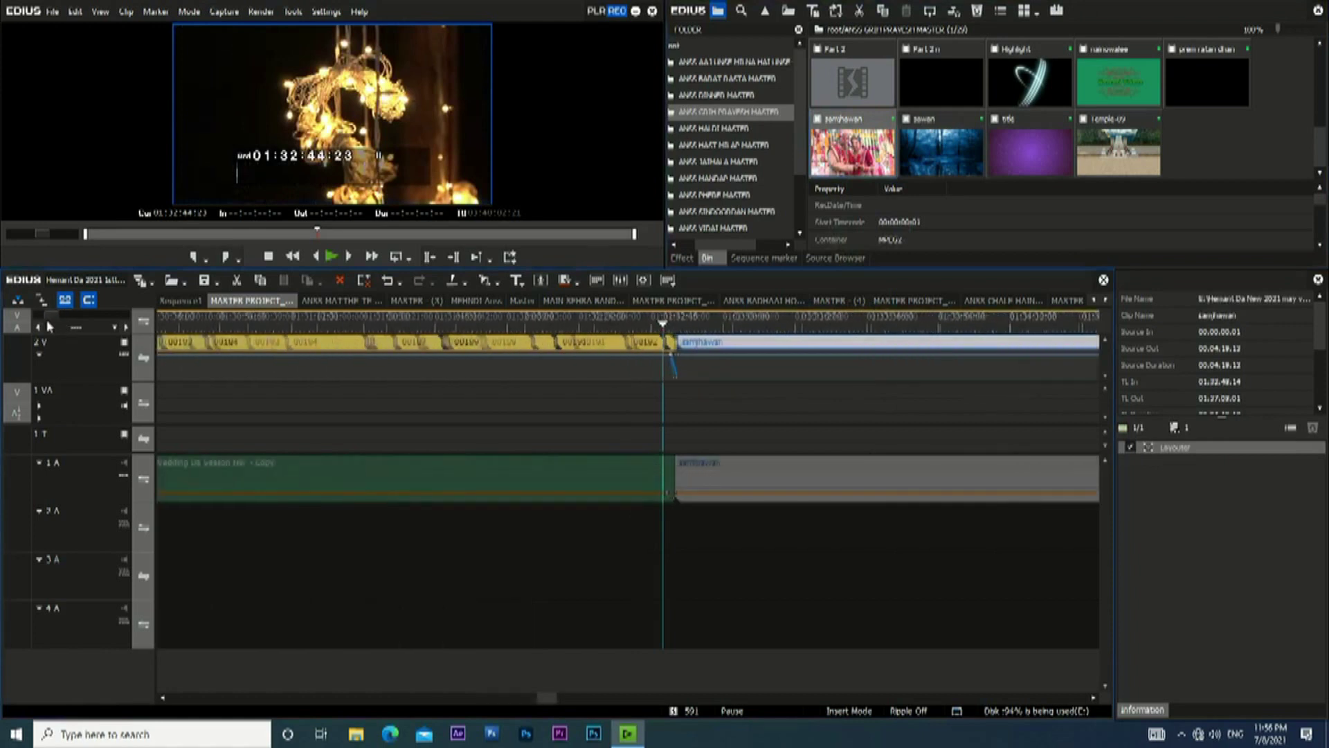
click(685, 355)
drag(679, 355, 685, 510)
click(690, 494)
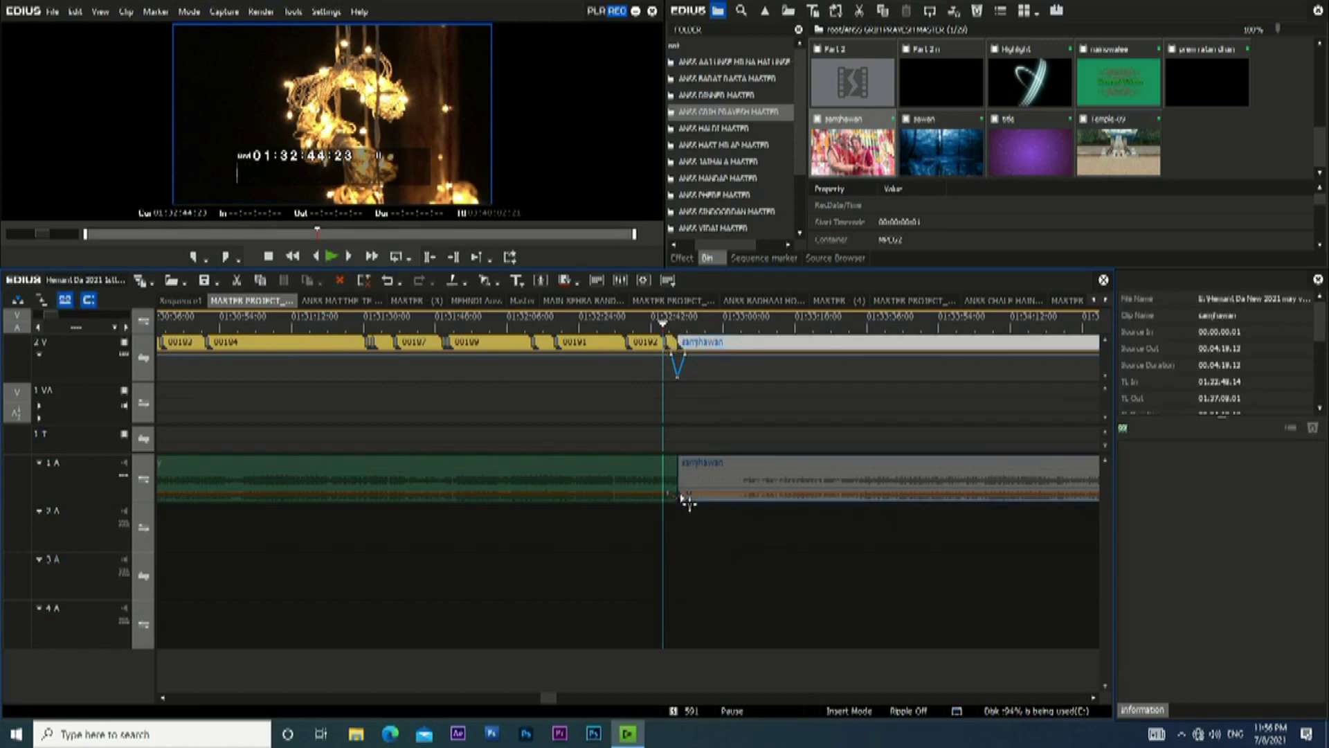
Fade out the samjhawan clip's video opacity and audio volume to 0% at its end.
drag(50, 318, 53, 324)
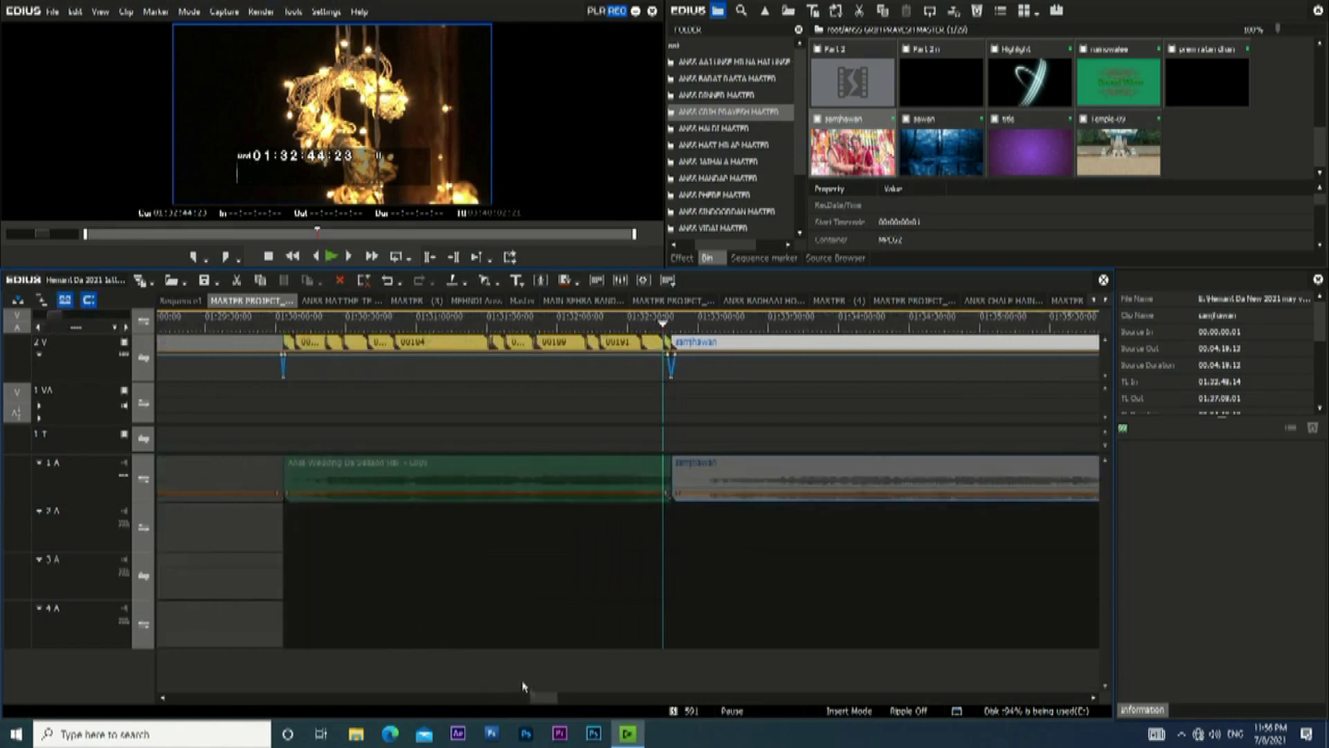
drag(546, 705, 562, 701)
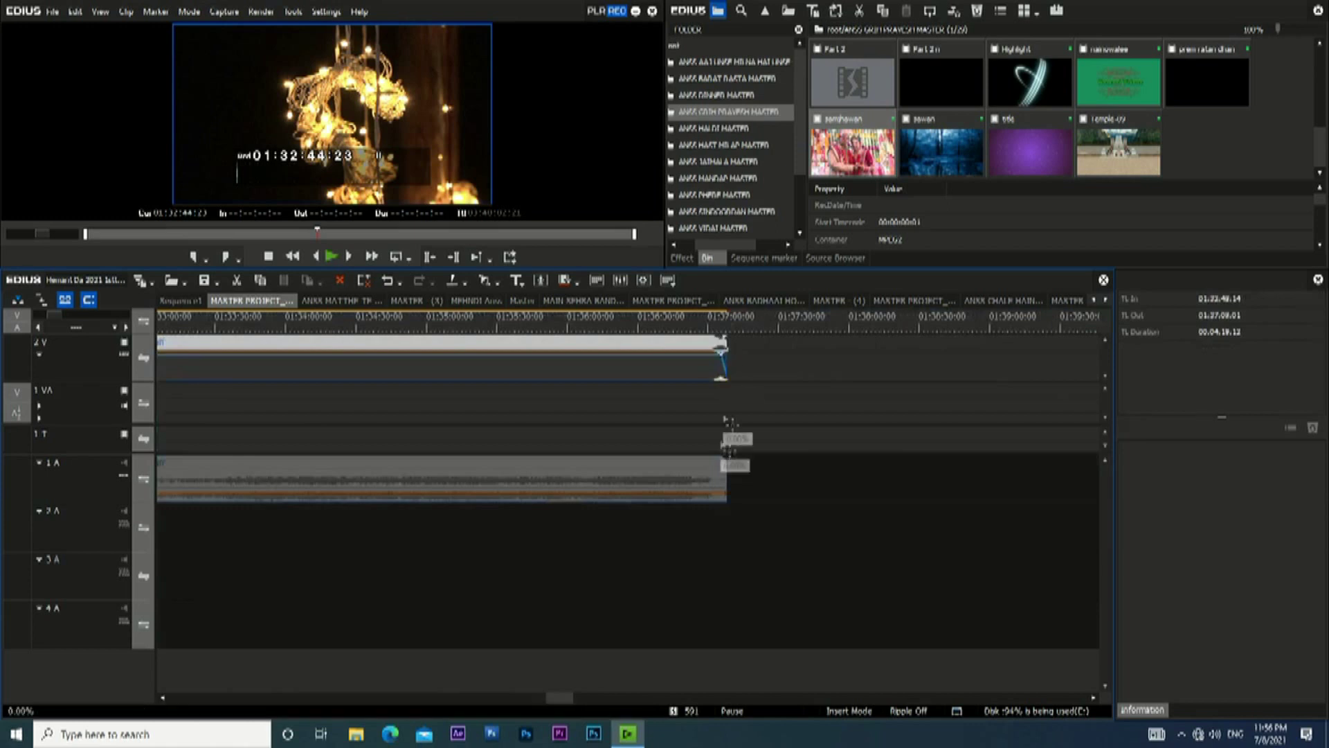
click(724, 499)
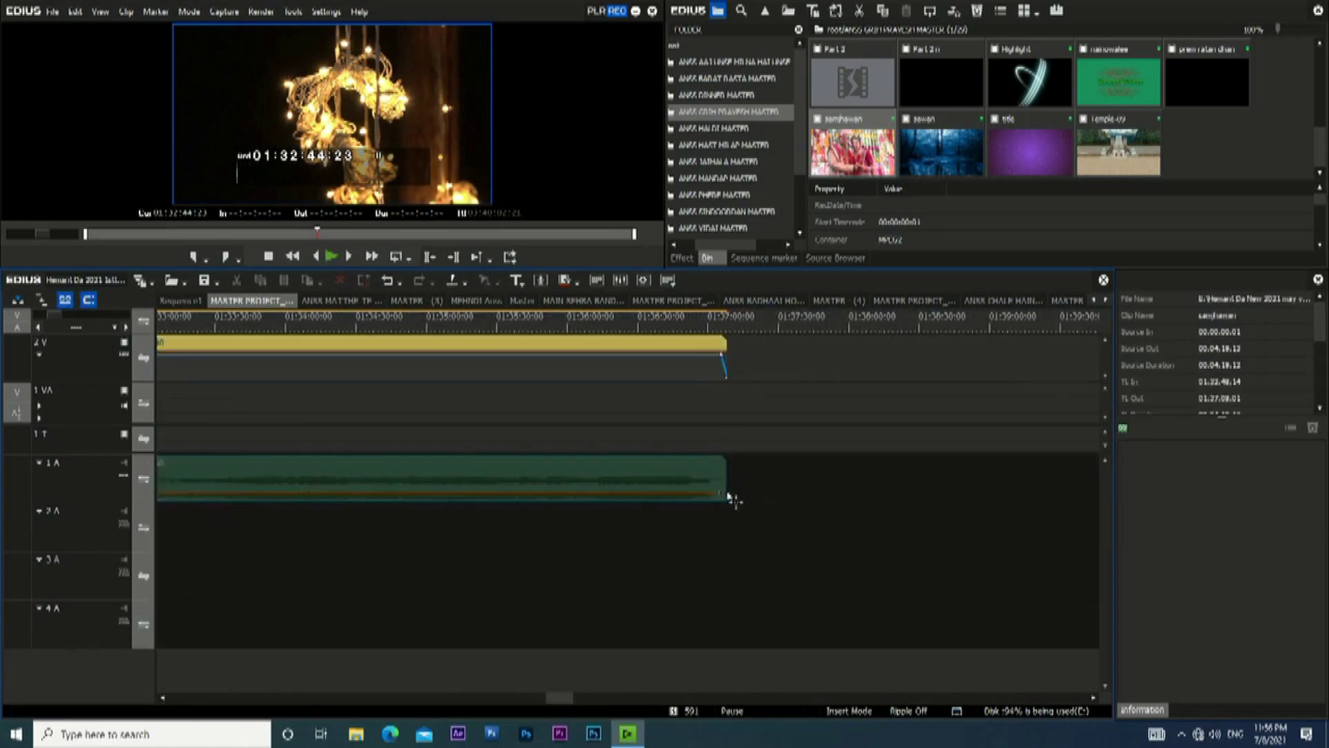
Insert the nainowalee clip in the gap directly before the second part, starting at about 02:09:46.
drag(58, 316, 123, 319)
drag(621, 343, 89, 607)
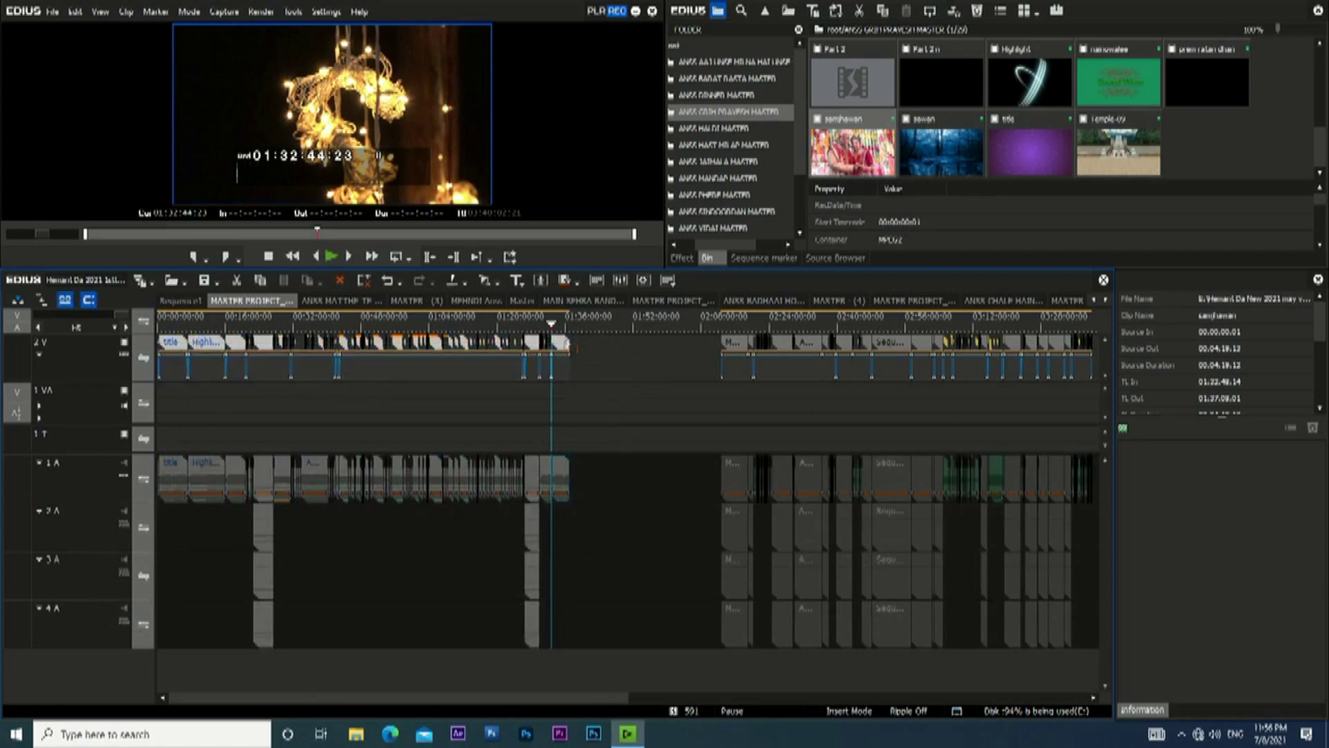
click(633, 510)
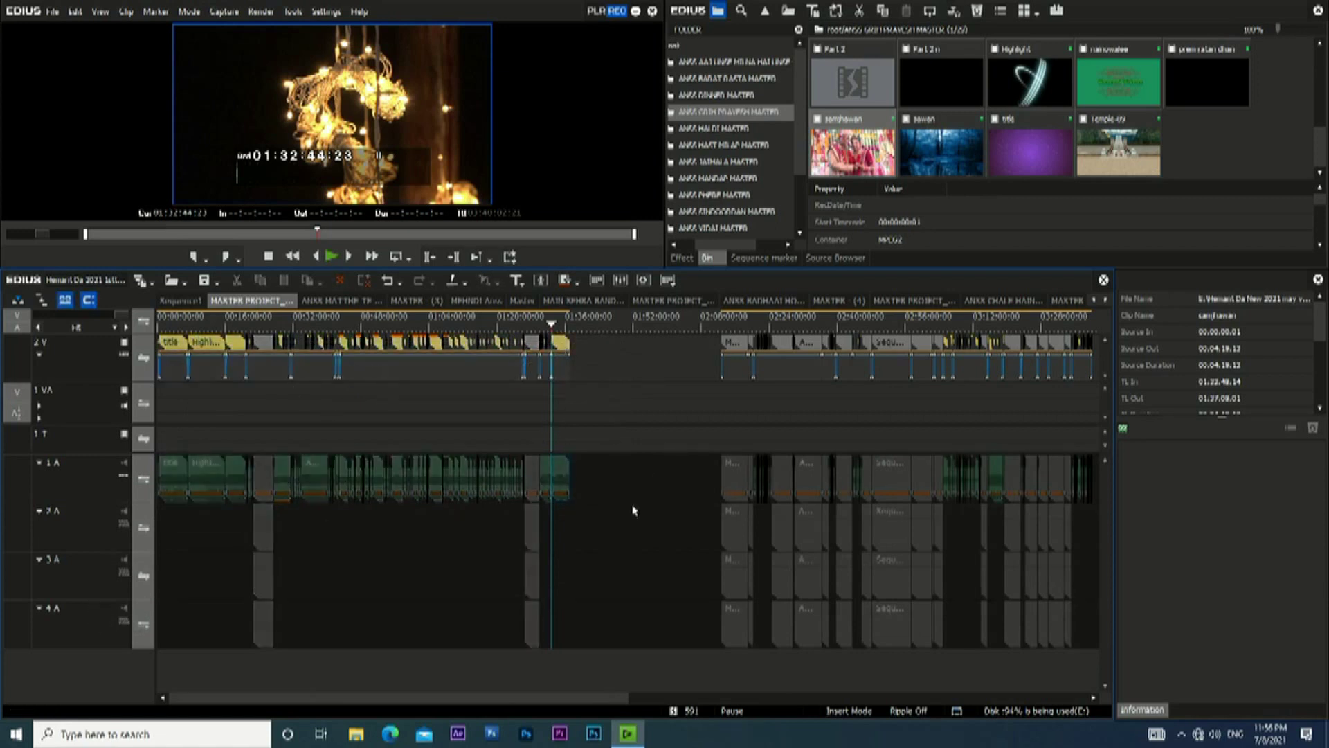
scroll(498, 416, right, 5)
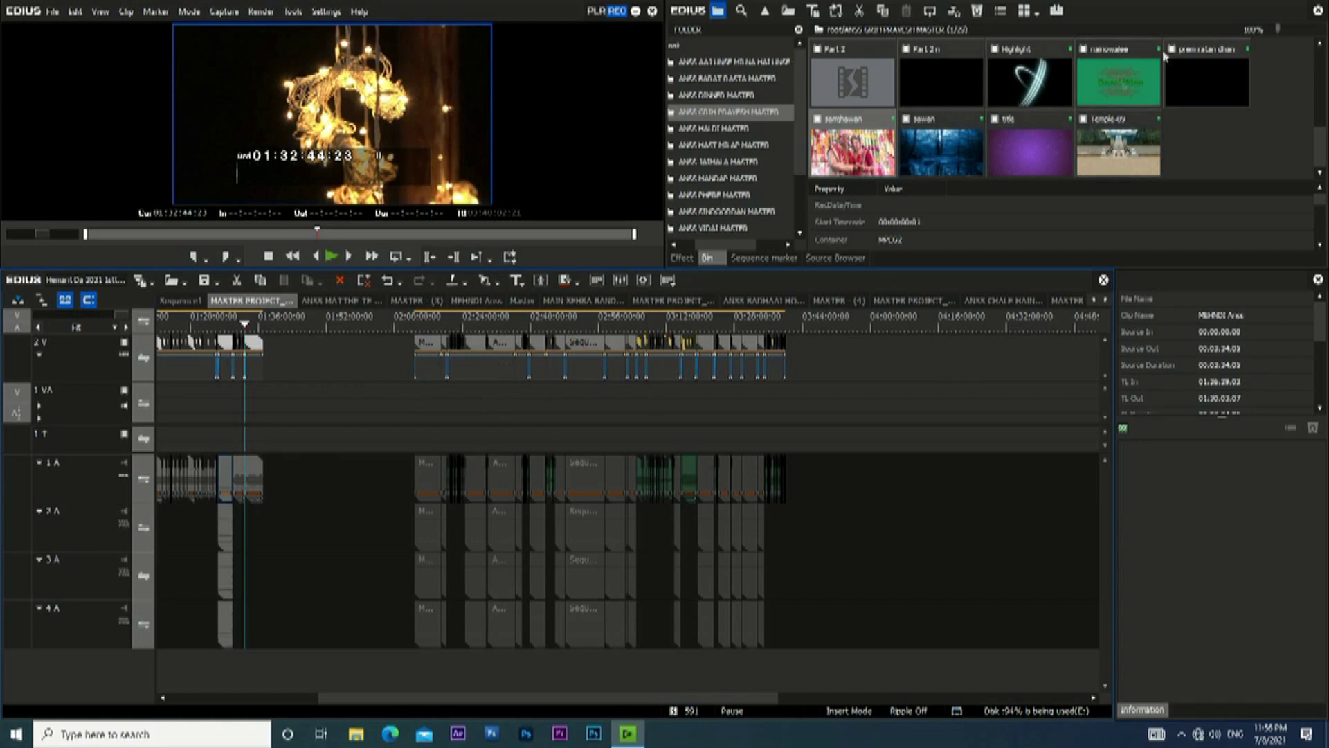
click(1126, 76)
drag(1115, 88, 399, 356)
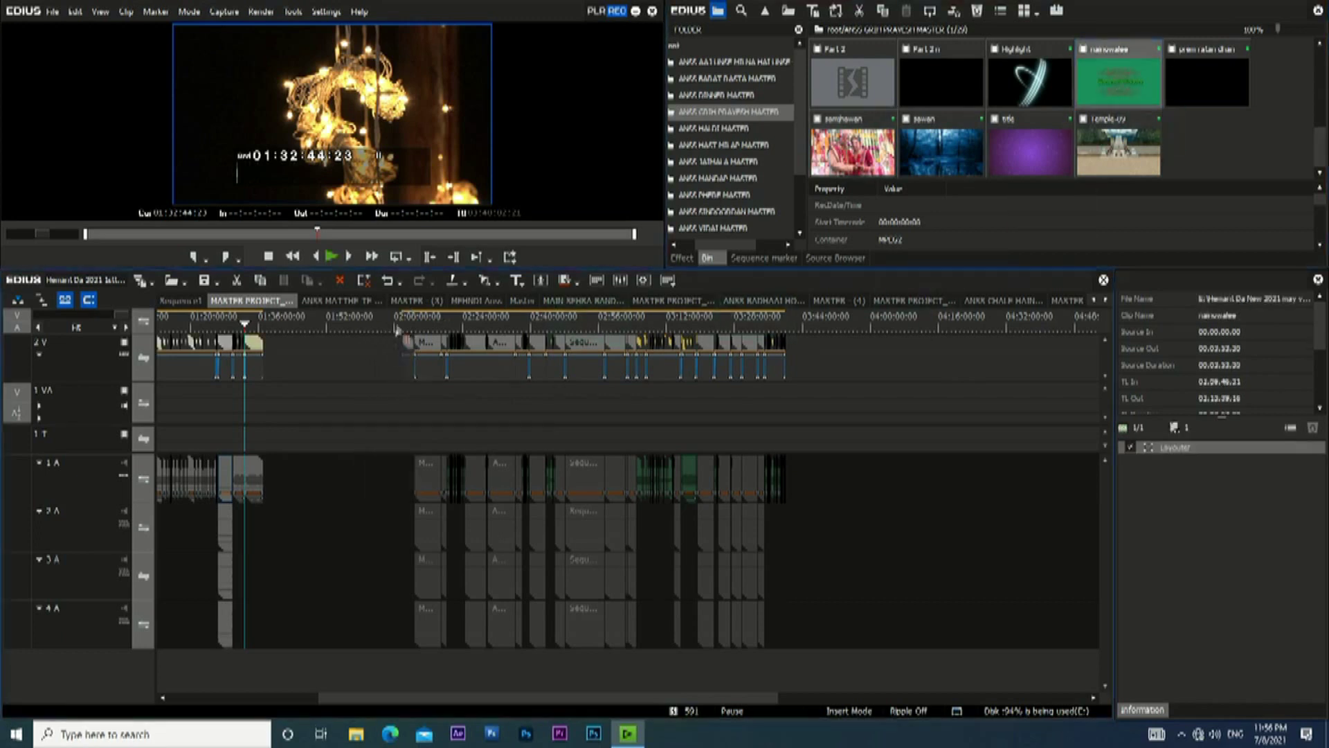
Fade out the nainowalee clip's video opacity to 0% at its end and set its closing audio fade.
click(402, 324)
drag(97, 316, 47, 328)
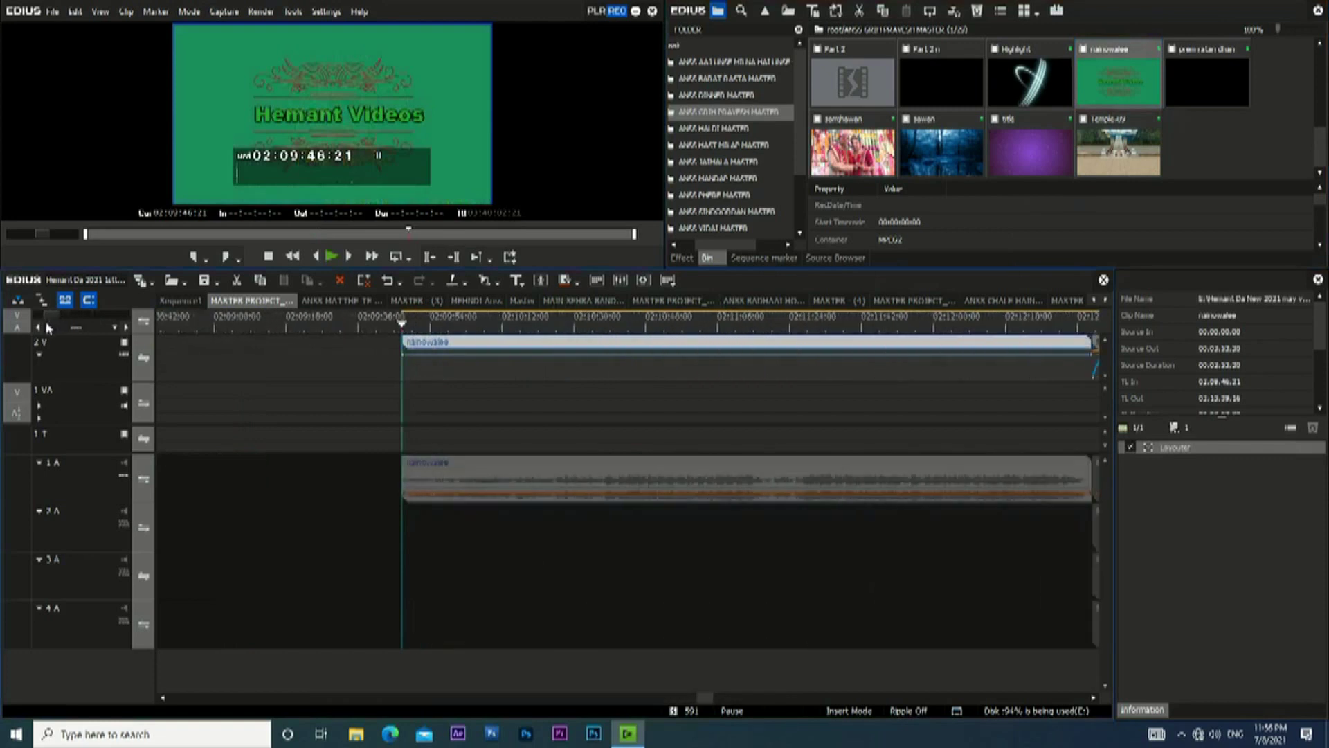
click(1082, 355)
drag(1092, 355, 1060, 458)
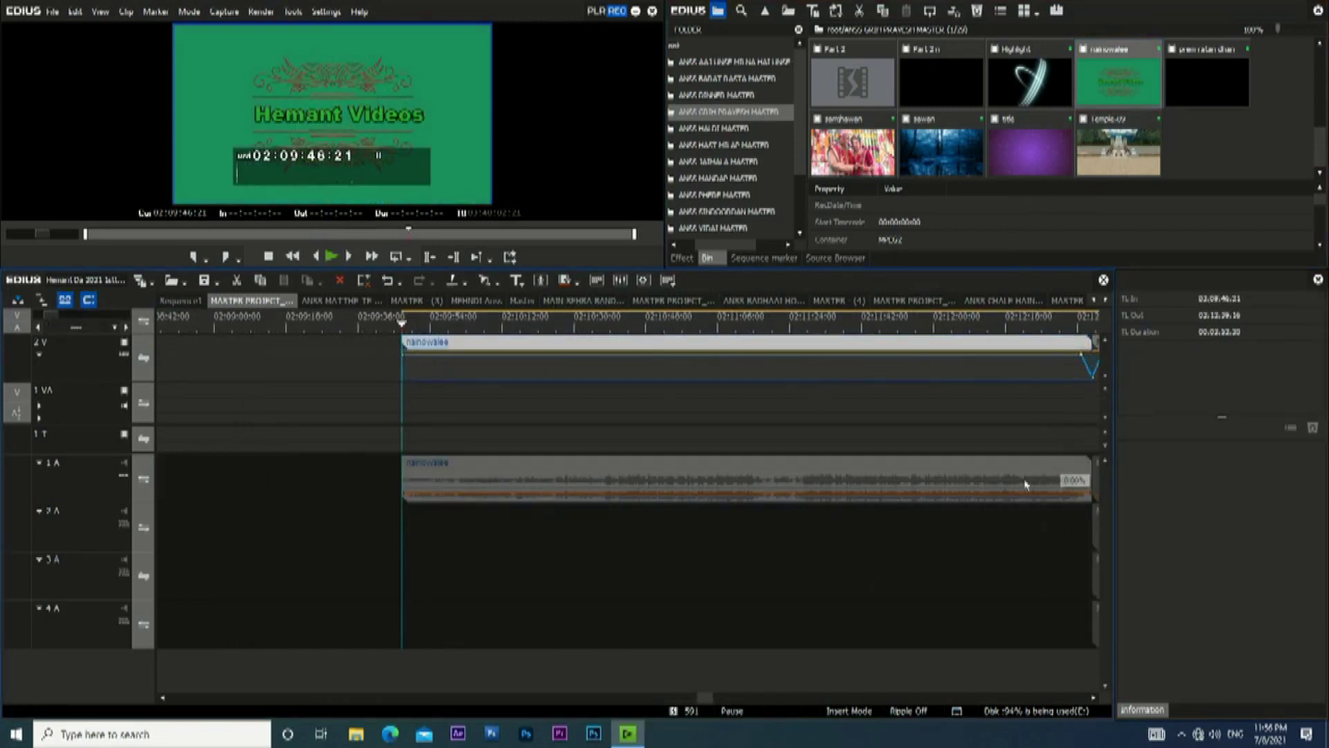
click(1070, 494)
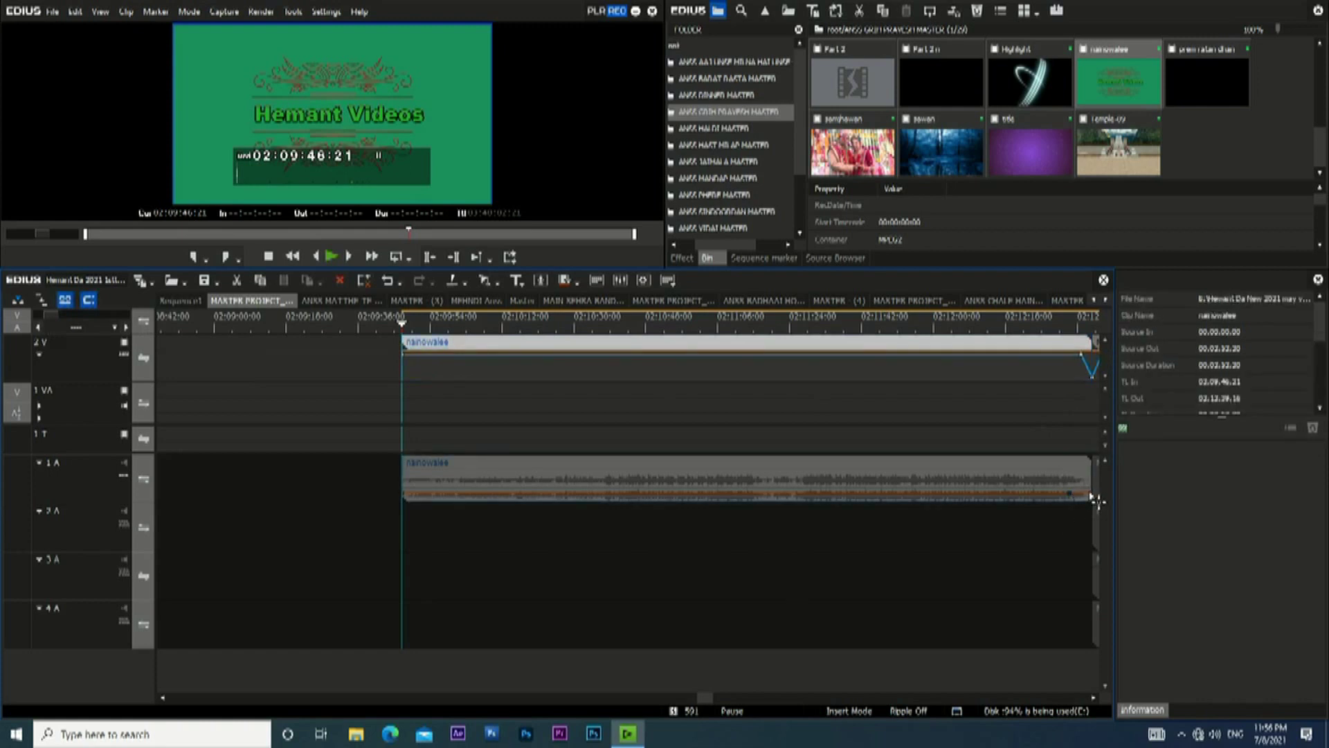
Fade in the nainowalee clip's video opacity and audio volume from 0% at its start.
click(417, 355)
drag(403, 355, 403, 377)
click(412, 496)
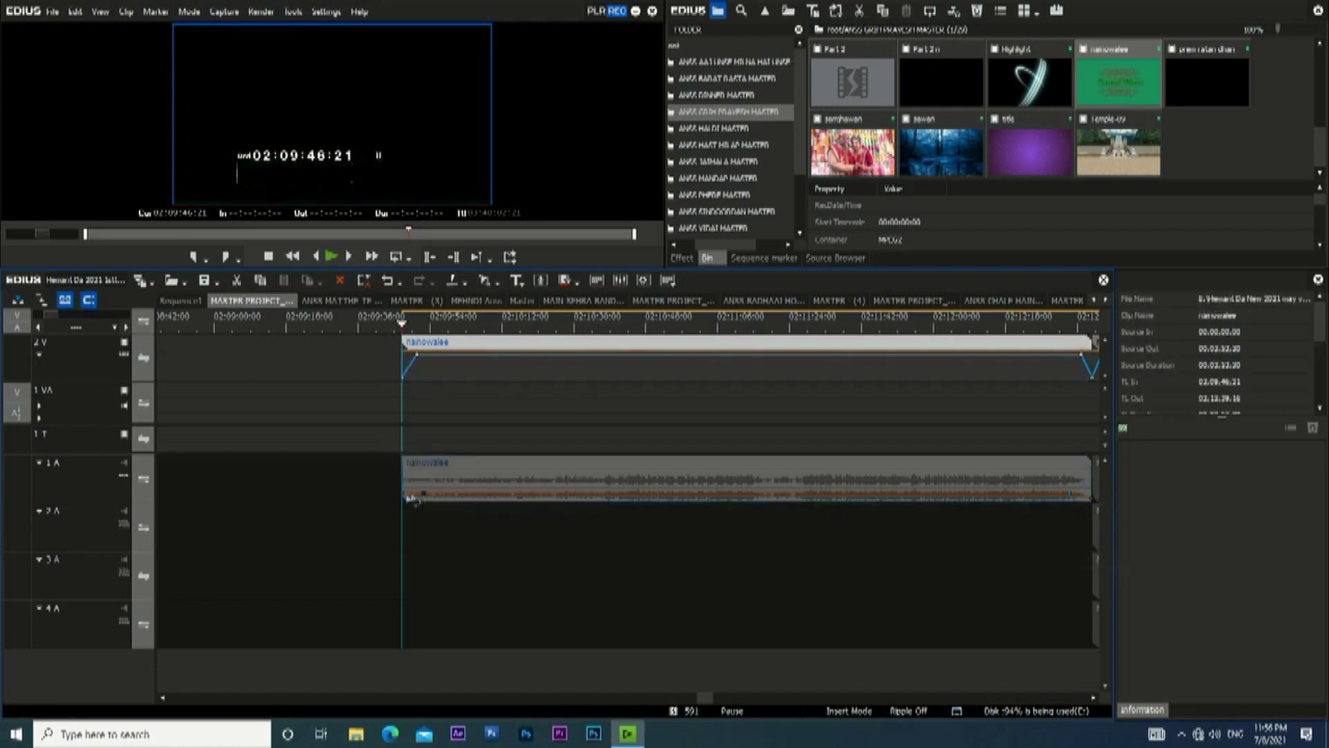
drag(404, 496, 407, 525)
drag(50, 315, 59, 317)
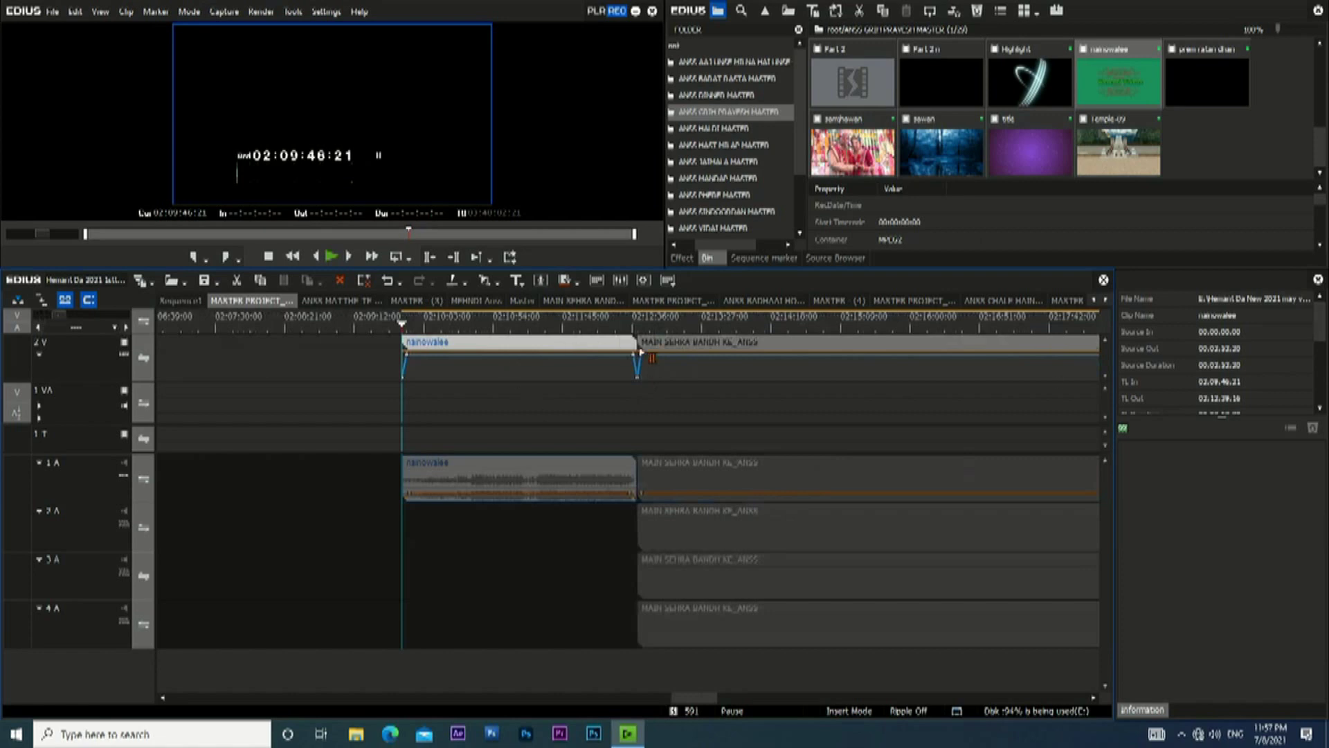
Place the prem ratan dhan clip directly after the last clip of the second part, with an opening opacity fade.
drag(68, 318, 123, 318)
drag(600, 699, 677, 702)
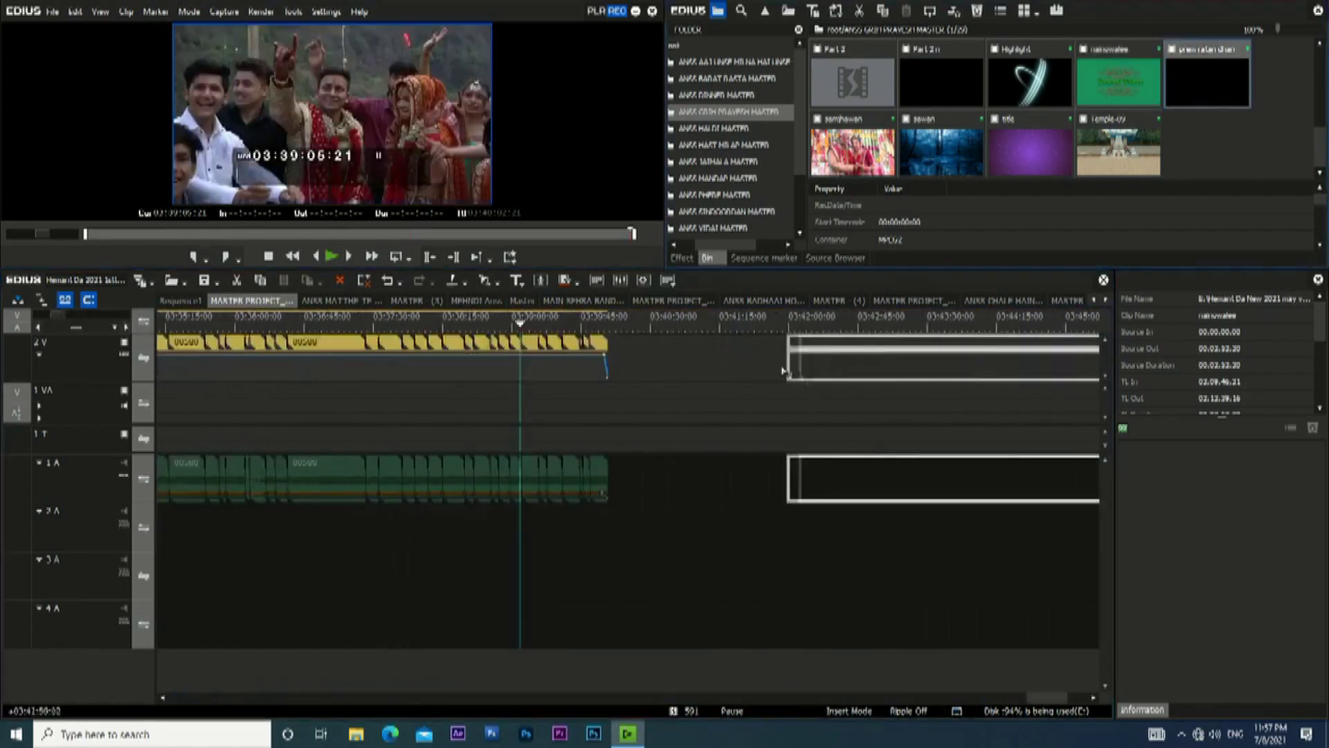
drag(789, 364, 609, 358)
Add the opening audio fade to the prem ratan dhan clip and fade its video and audio out to 0% at its end.
click(613, 493)
drag(1035, 700, 1047, 698)
click(829, 356)
drag(832, 355, 825, 450)
drag(831, 498, 829, 544)
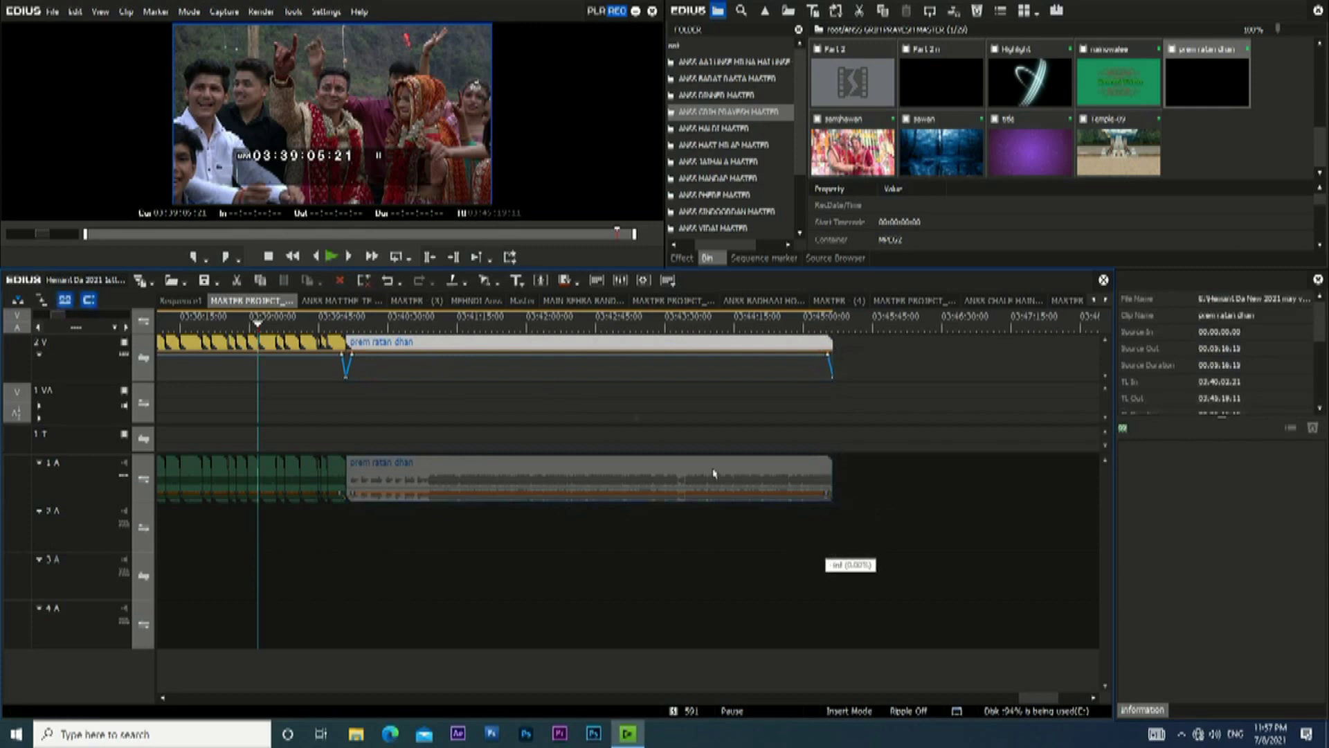
Select all clips of the second part, from nainowalee to prem ratan dhan, and review its full extent.
drag(64, 317, 72, 317)
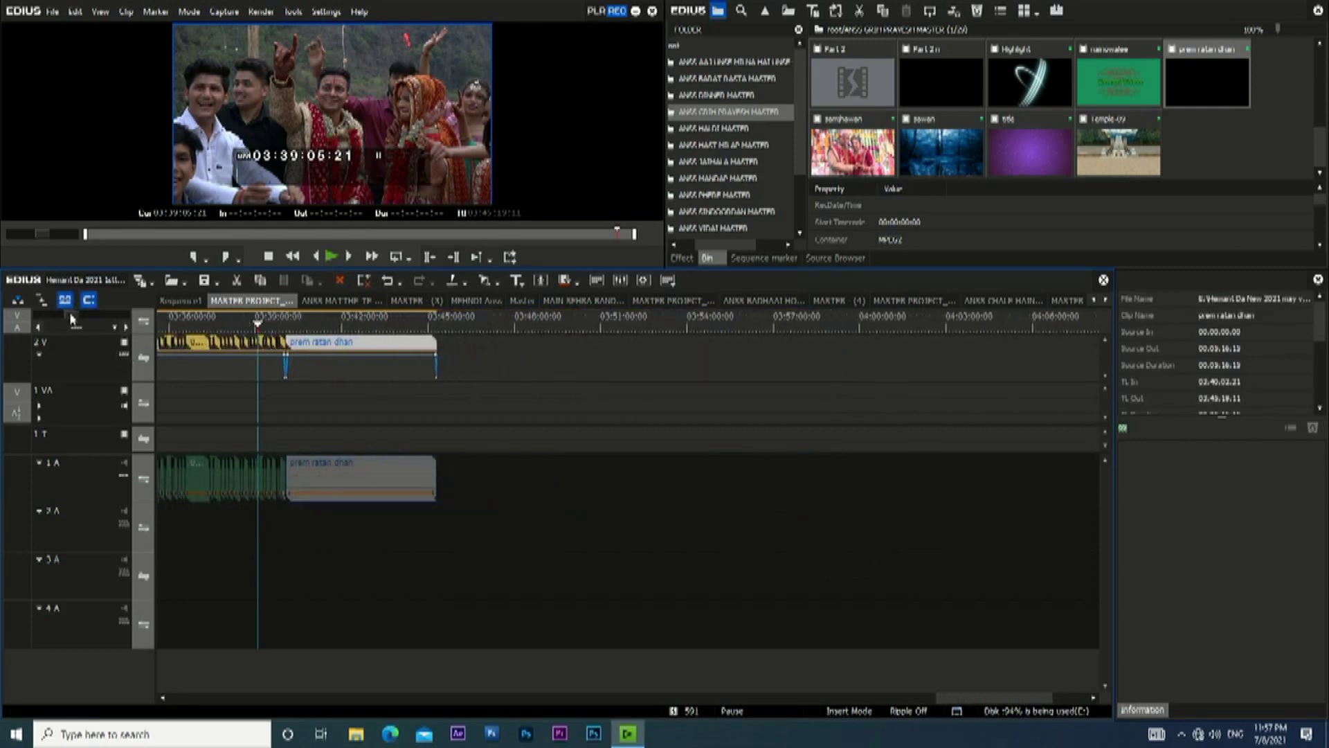
drag(981, 699, 906, 706)
drag(73, 317, 124, 319)
drag(655, 346, 1108, 614)
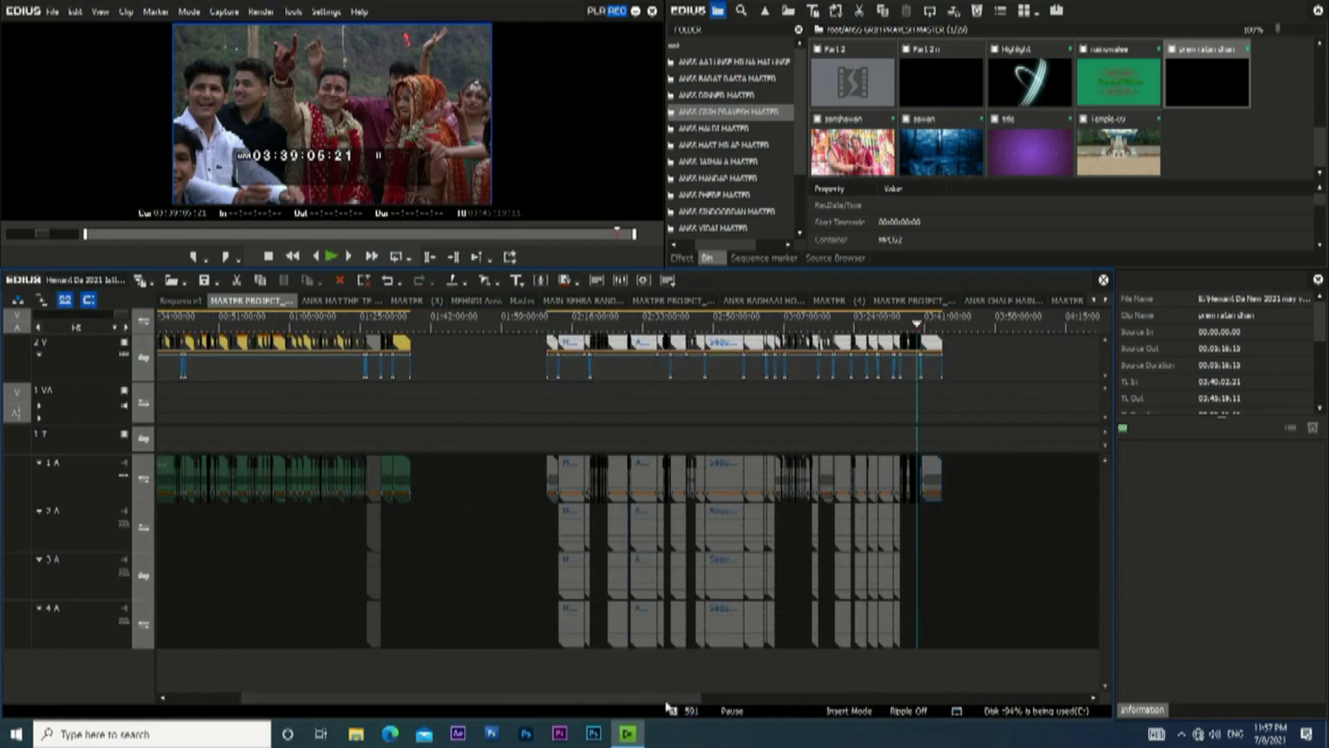
click(765, 697)
Add the Part 2 n clip to the video and audio tracks after the end of the prem ratan dhan clip.
click(558, 318)
drag(120, 314, 51, 319)
click(353, 322)
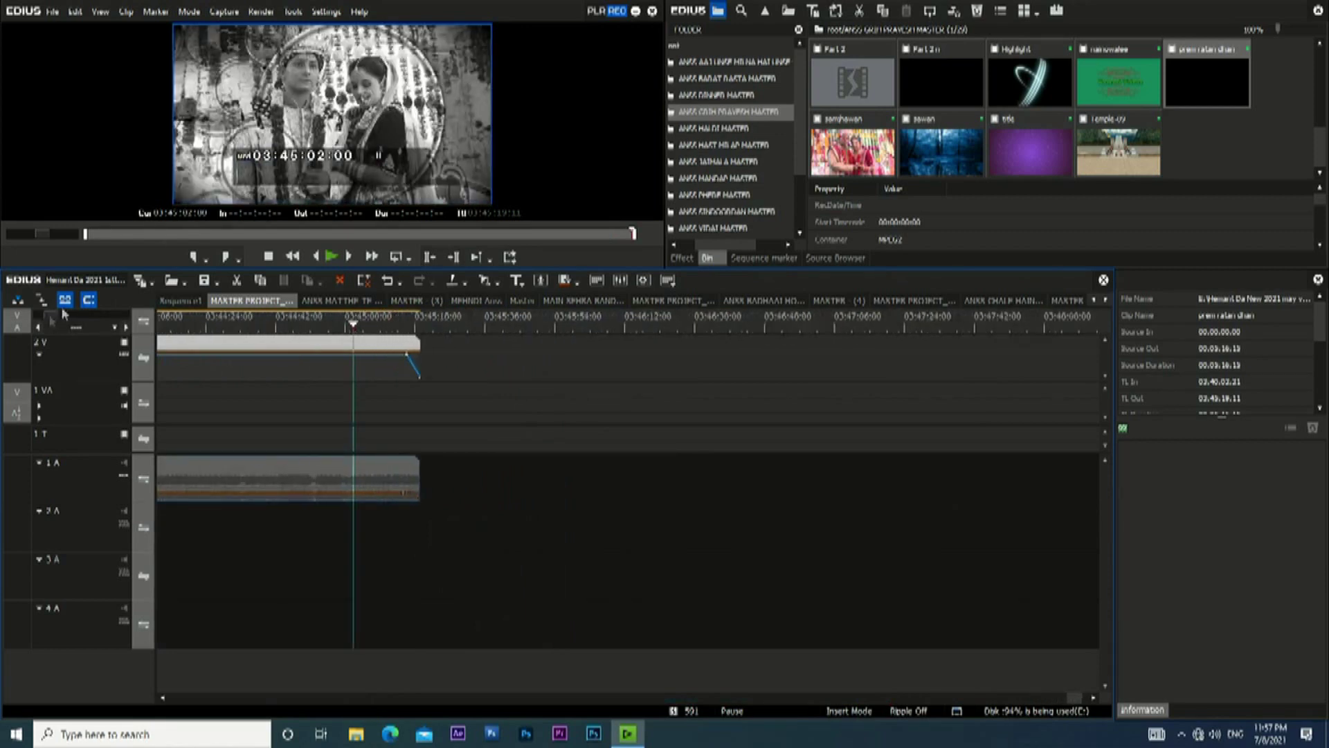
click(421, 325)
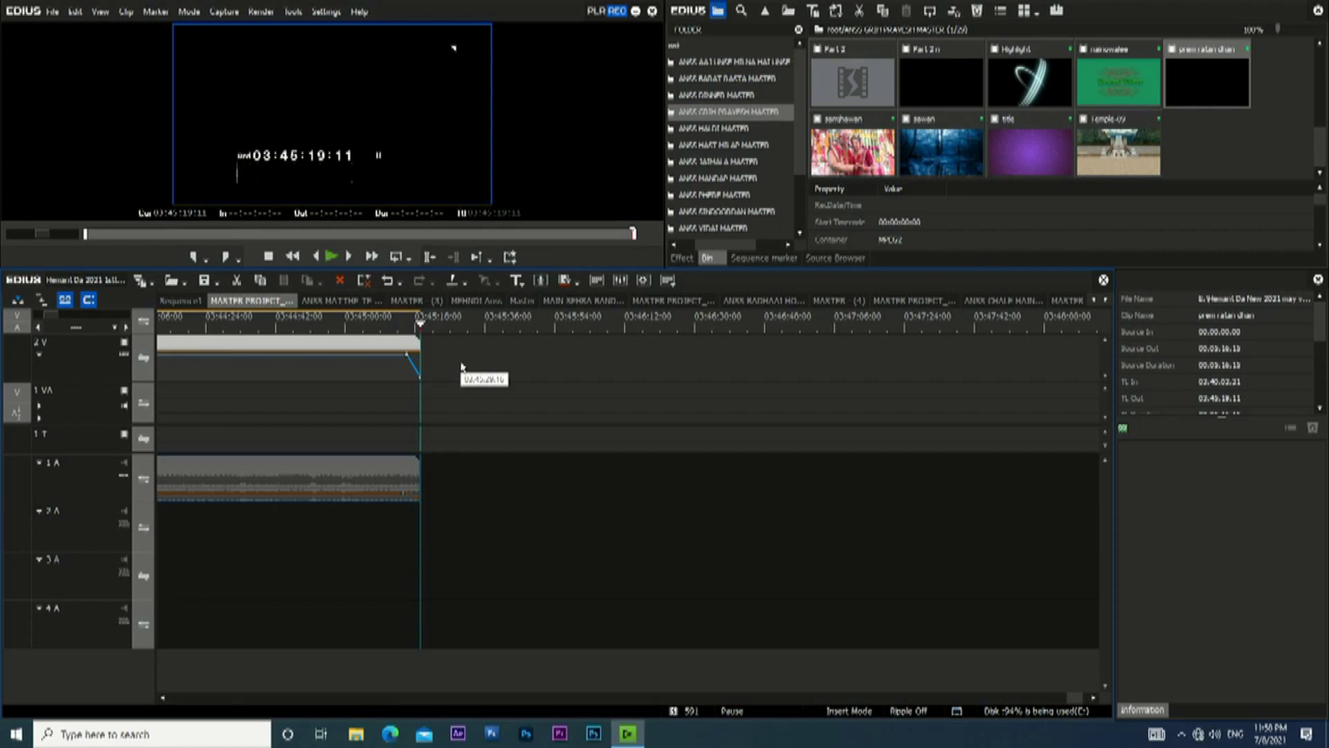
drag(941, 79, 530, 350)
Find the dark frame at 05:21:13:22 in the Part 2 n clip and trim away everything in the clip before it.
drag(53, 316, 64, 316)
drag(784, 704, 1035, 711)
click(289, 328)
drag(325, 322, 445, 351)
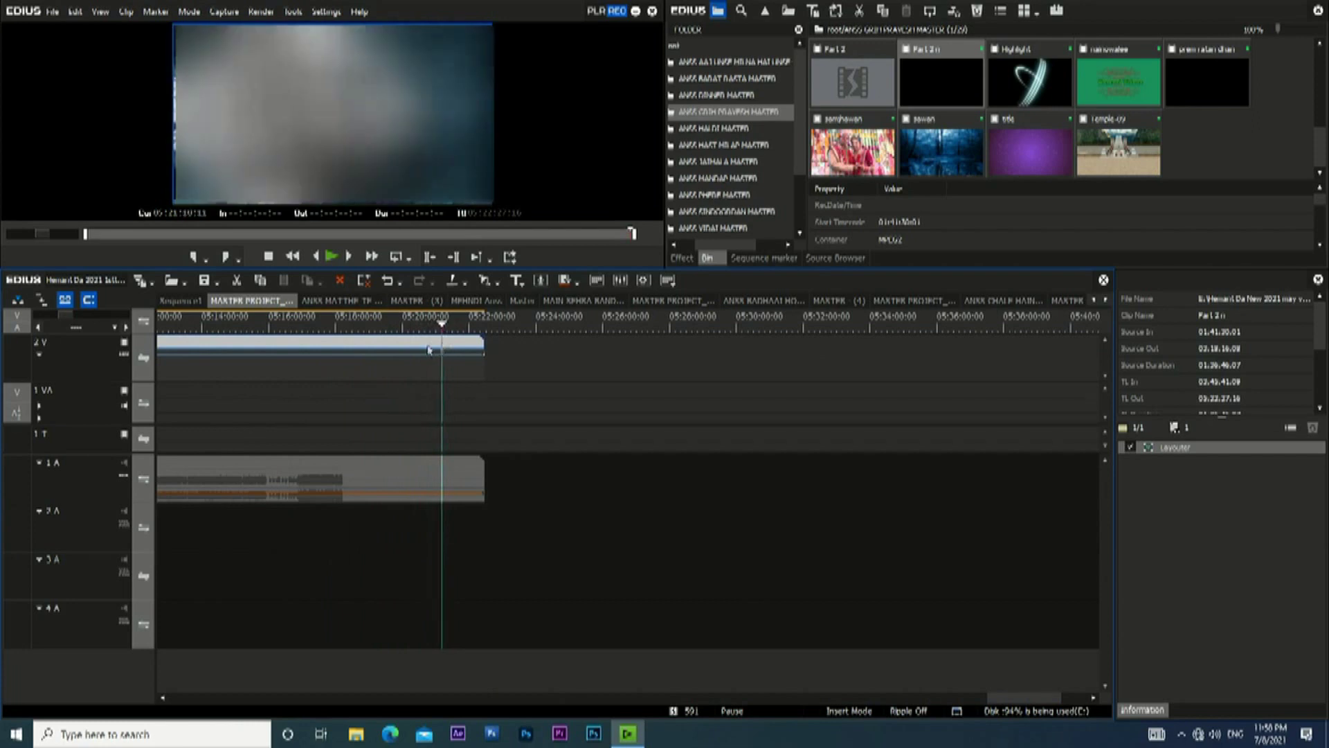
drag(58, 317, 45, 317)
drag(455, 334, 457, 336)
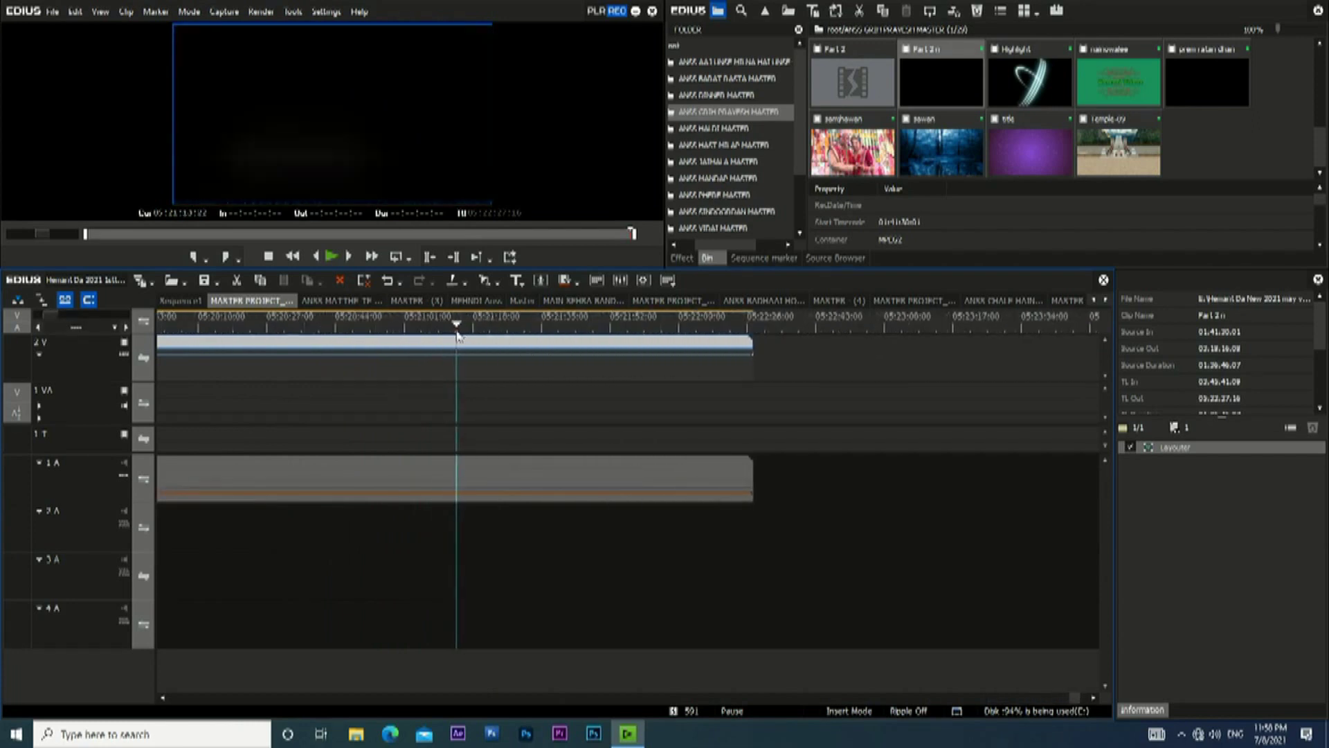
key(n)
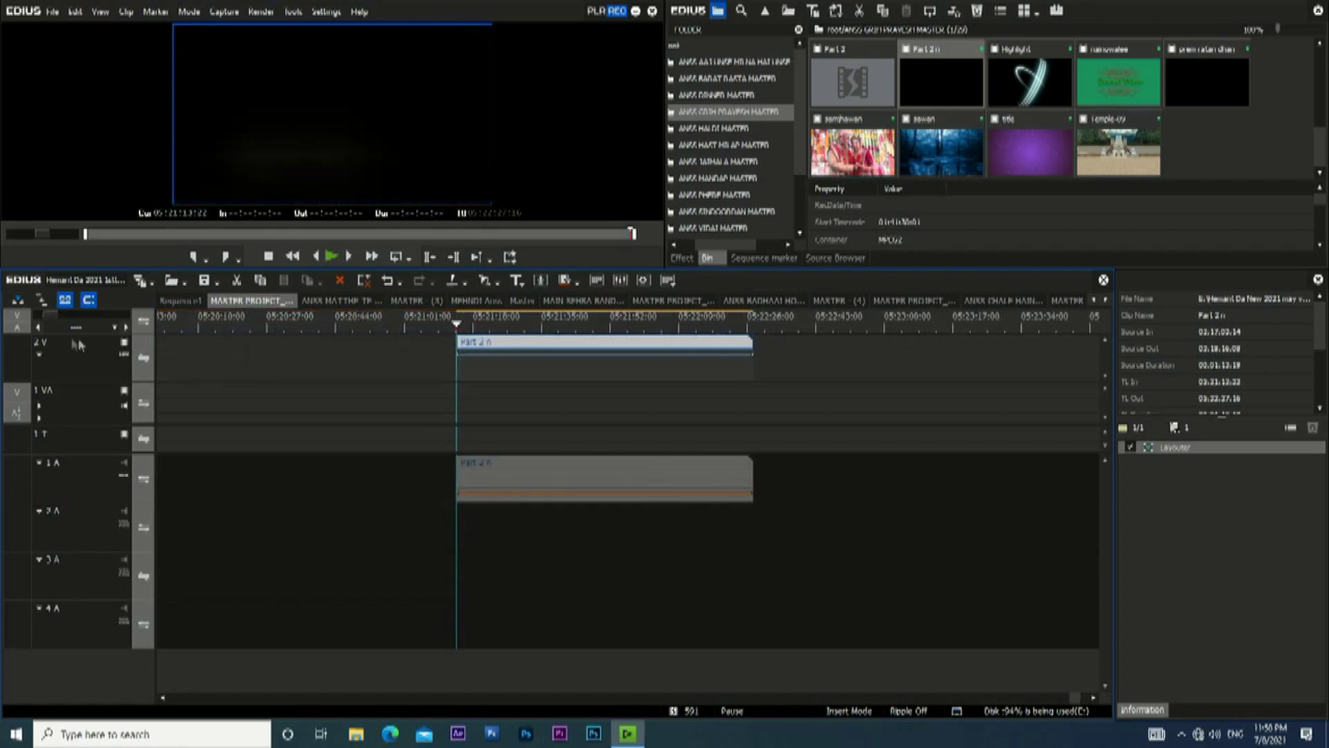
drag(572, 336, 457, 360)
drag(52, 316, 137, 335)
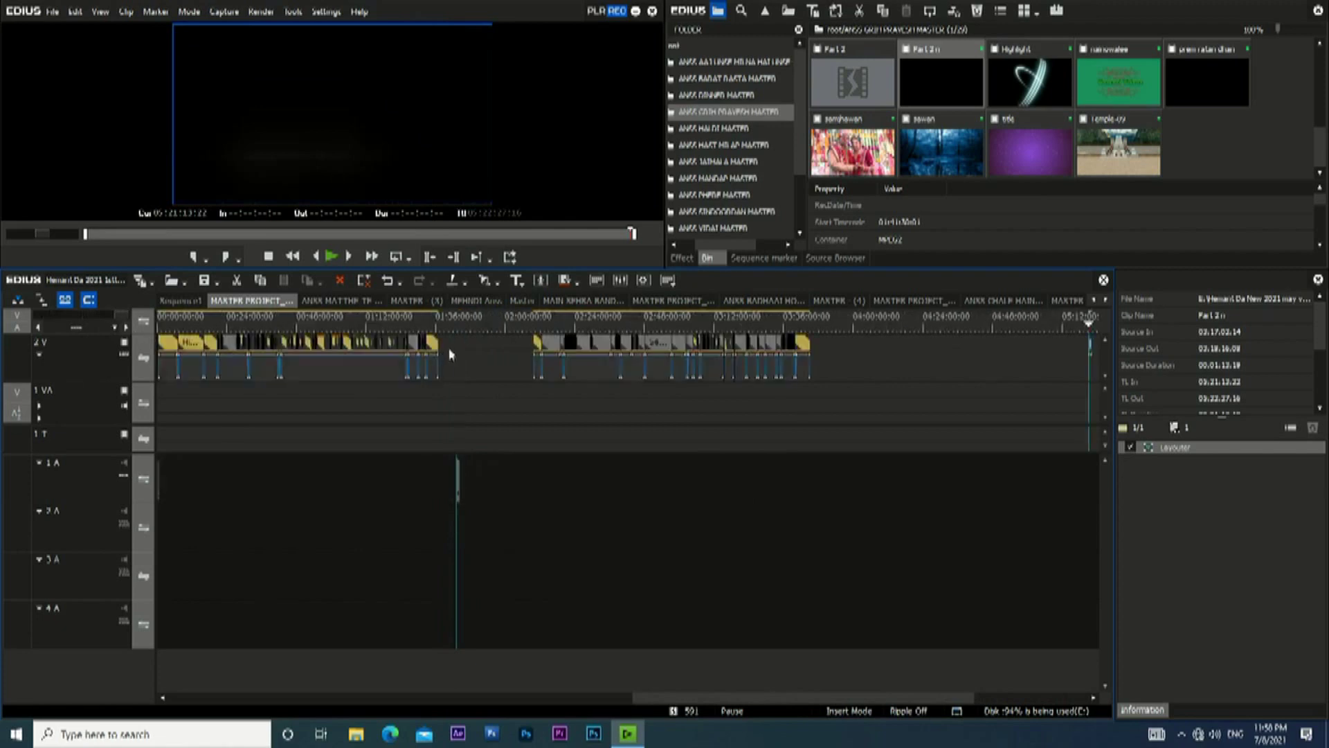
Move the trimmed Part 2 n clip directly against the end of the prem ratan dhan clip and select it with the second part's clips.
drag(613, 701, 796, 703)
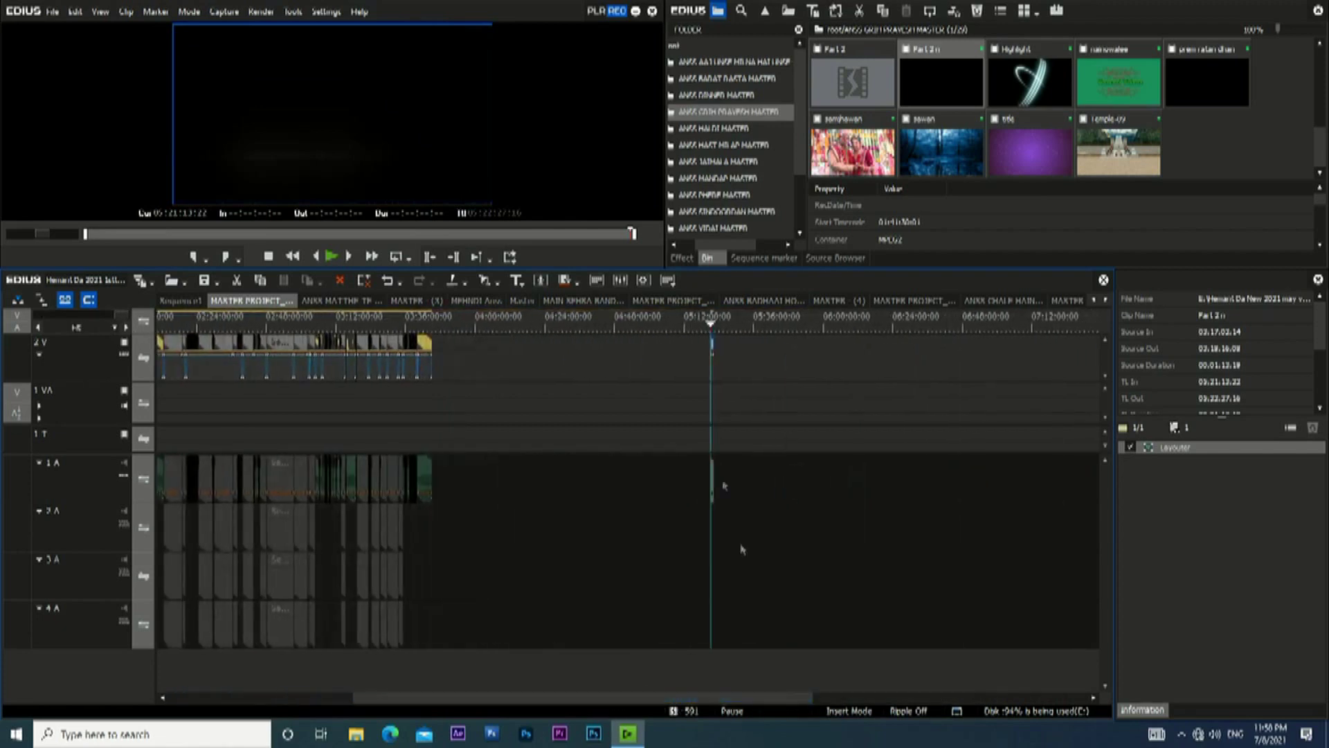
drag(713, 346, 433, 332)
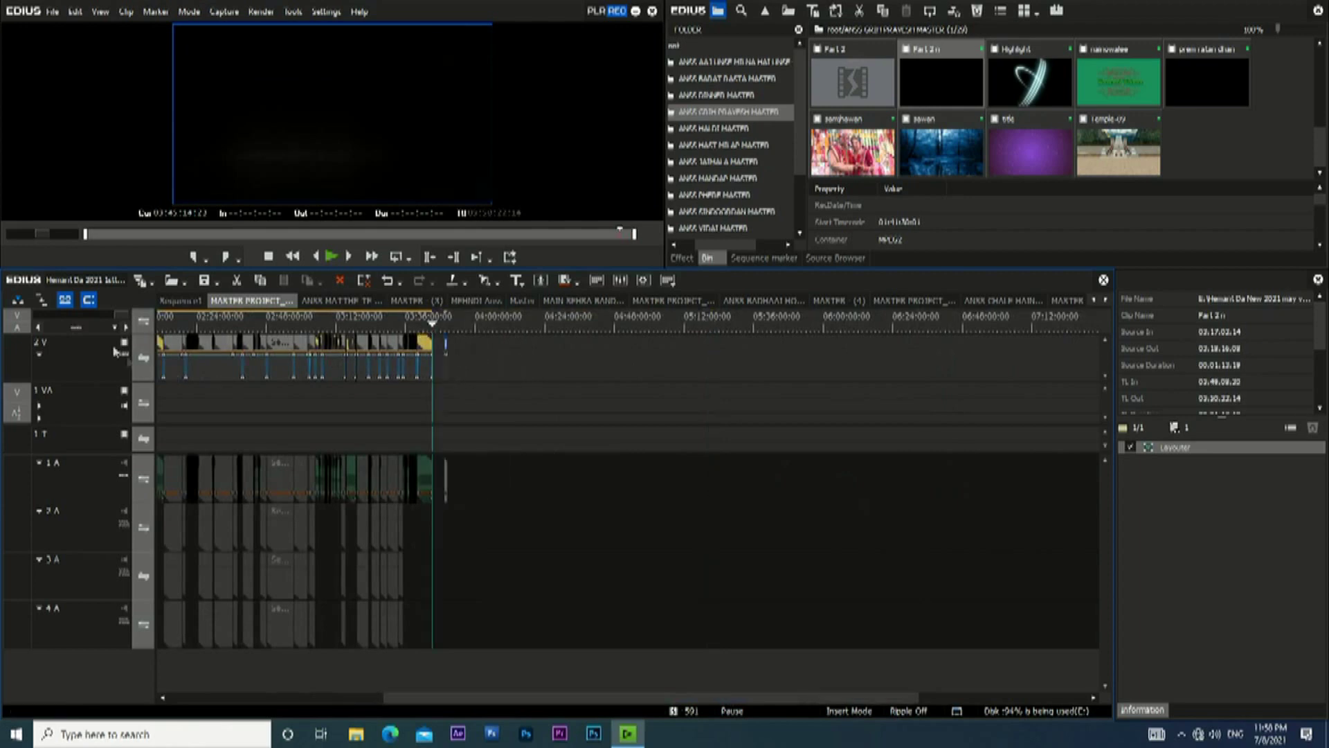
drag(94, 321, 54, 326)
drag(941, 354, 512, 355)
drag(494, 355, 495, 355)
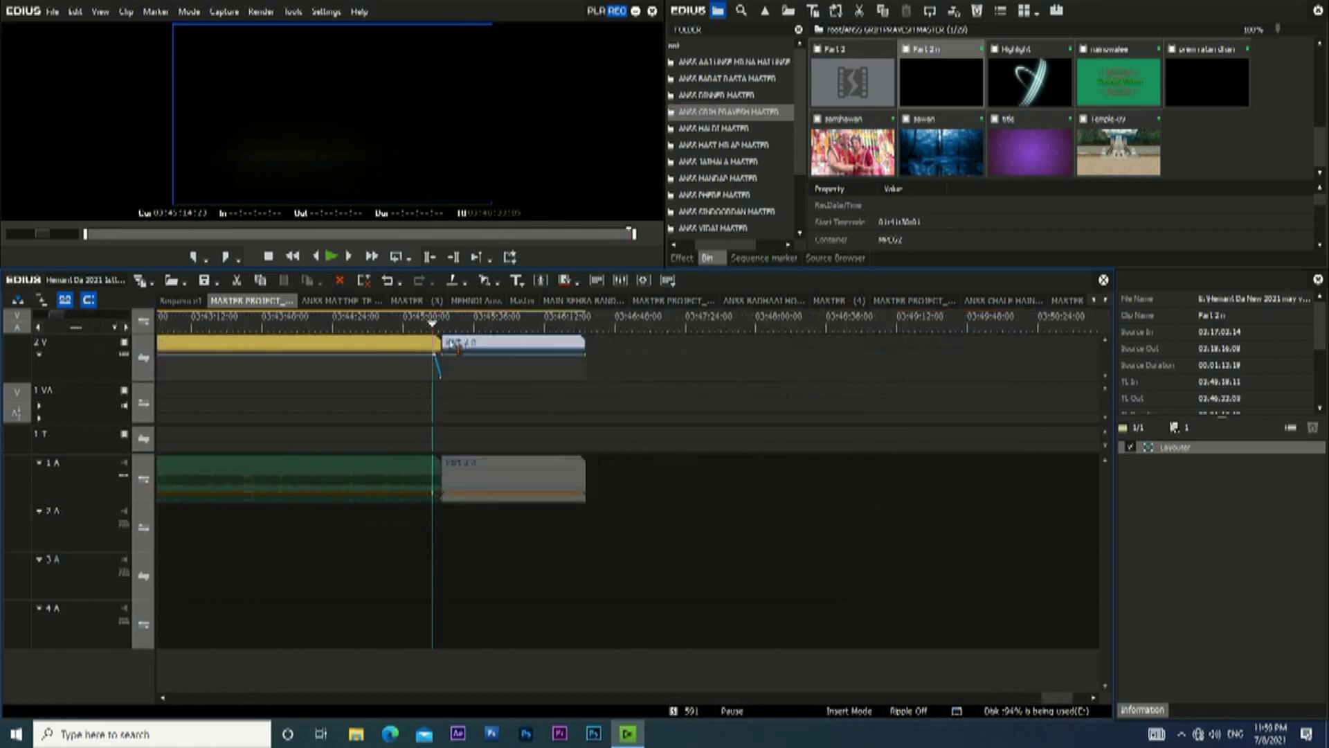
ctrl+click(333, 373)
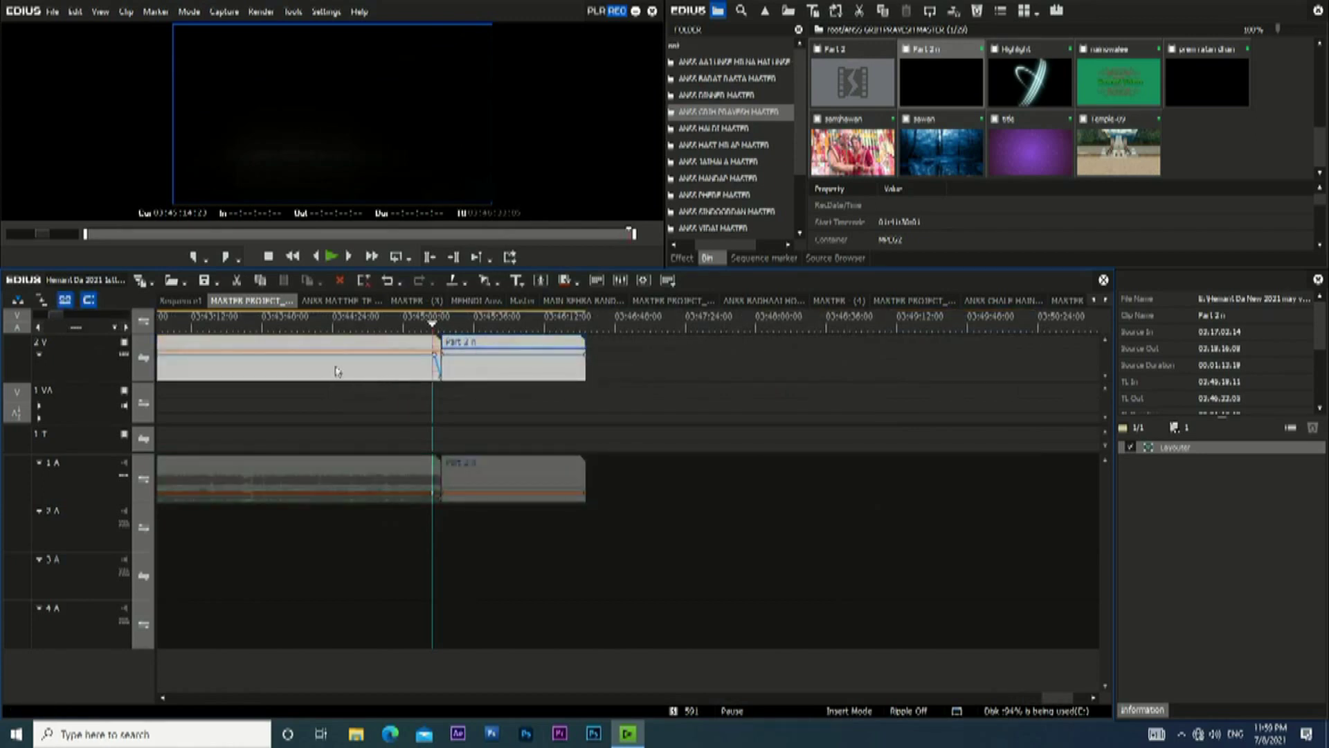
drag(57, 315, 151, 318)
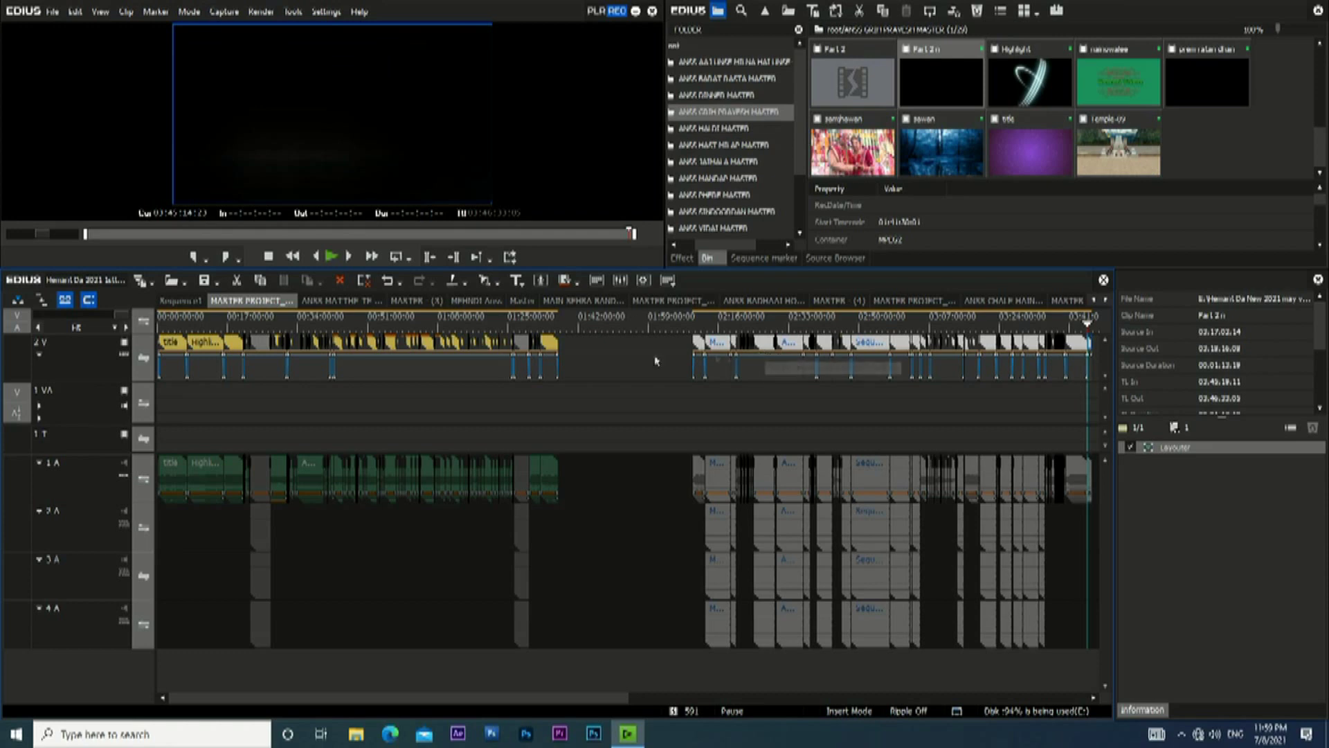
Mark the first part for export with the In point at the timeline start and the Out point at 01:37:08:01, the end of the samjhawan clip.
click(563, 337)
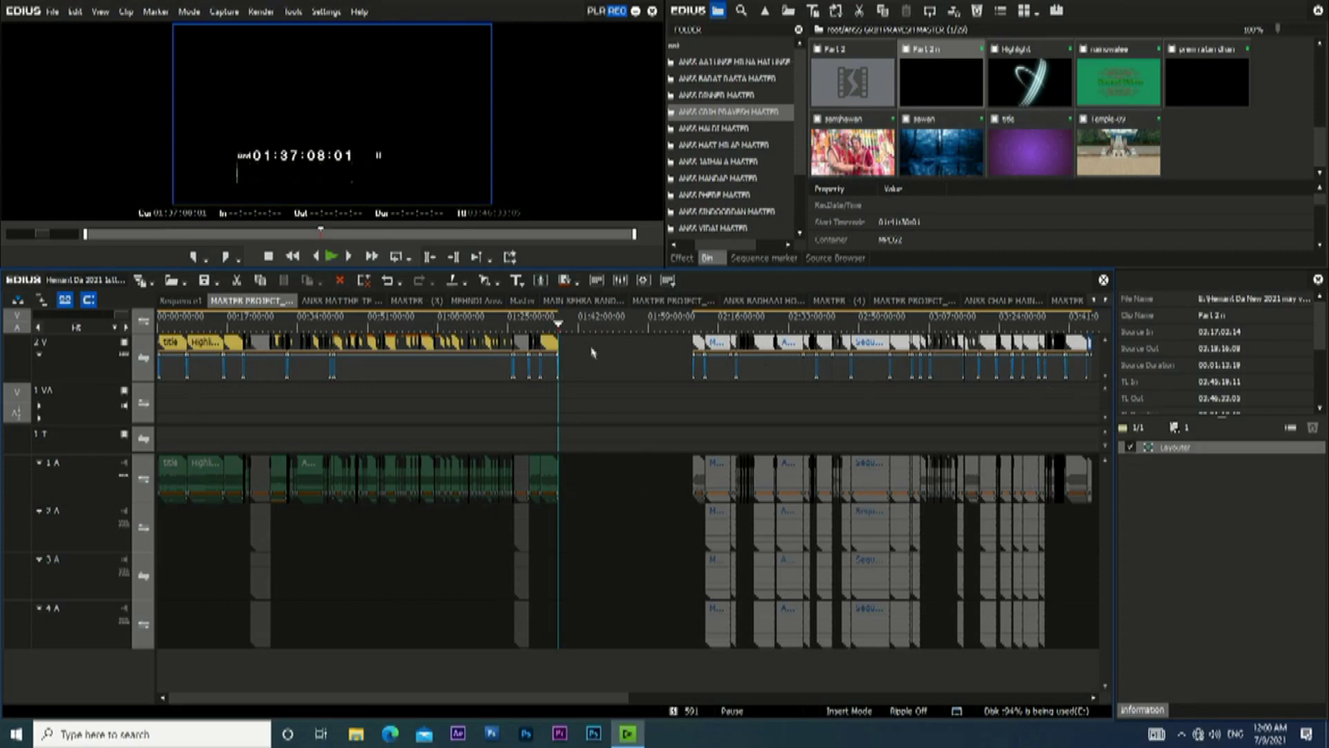
key(Home)
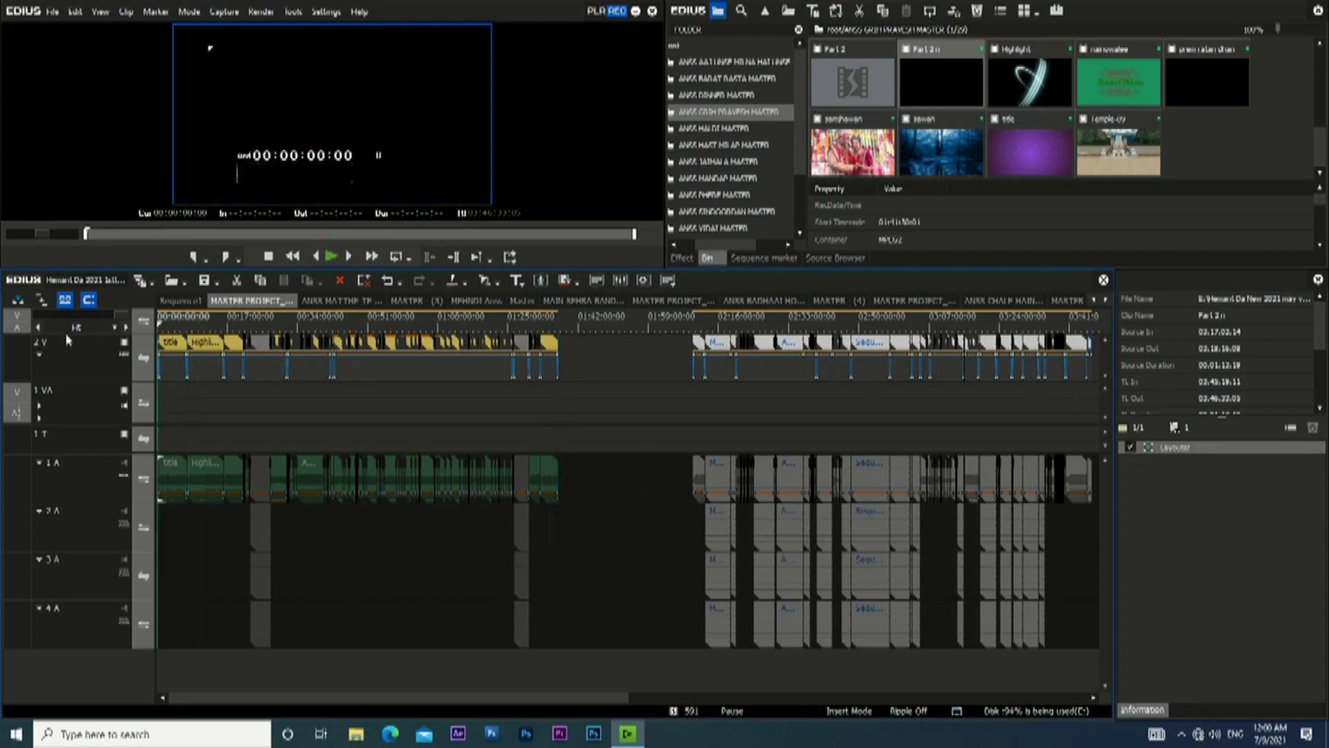
key(i)
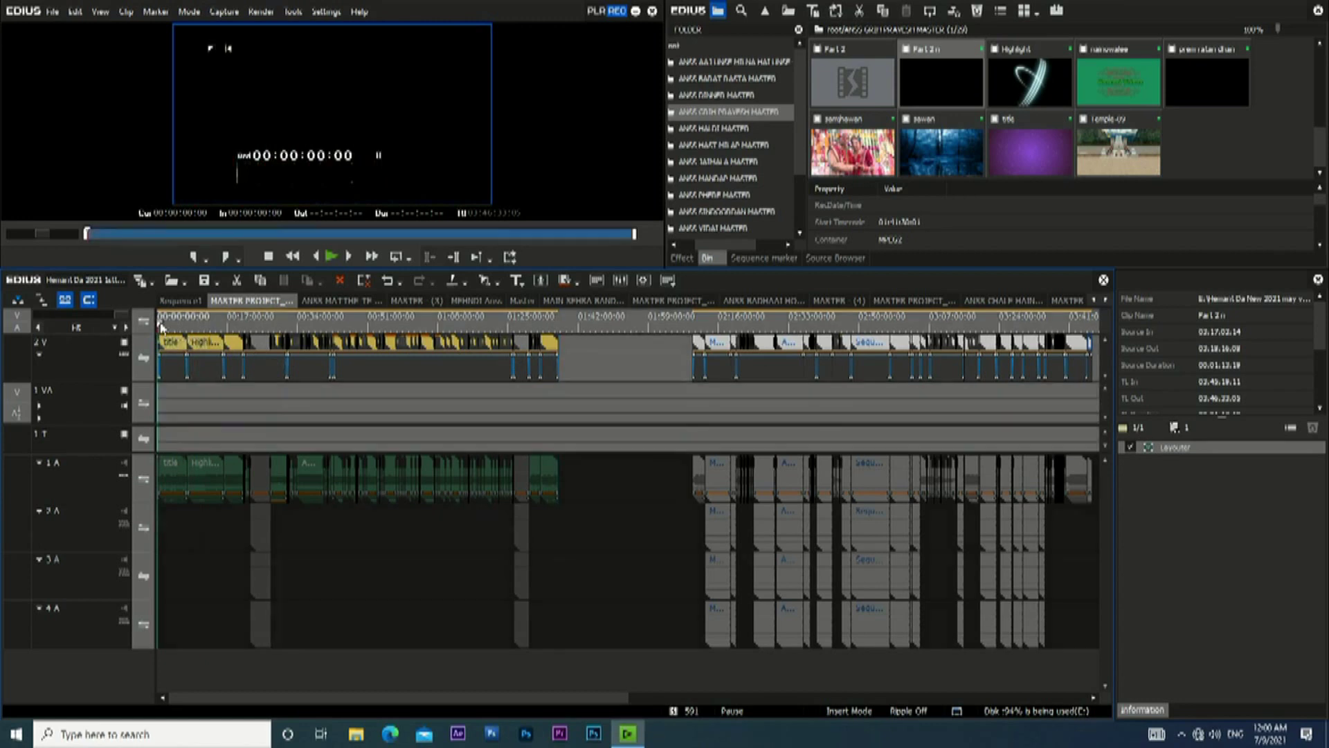
drag(574, 328, 558, 328)
drag(123, 315, 68, 316)
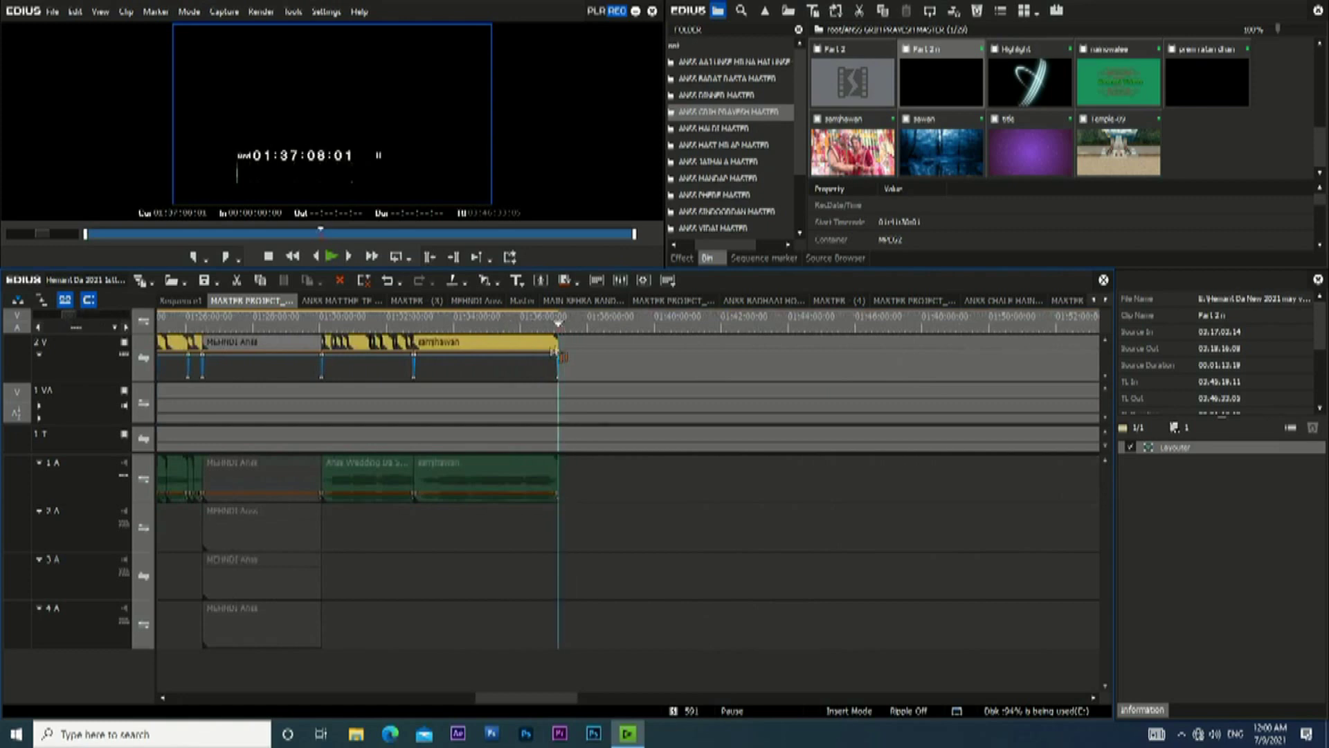
key(o)
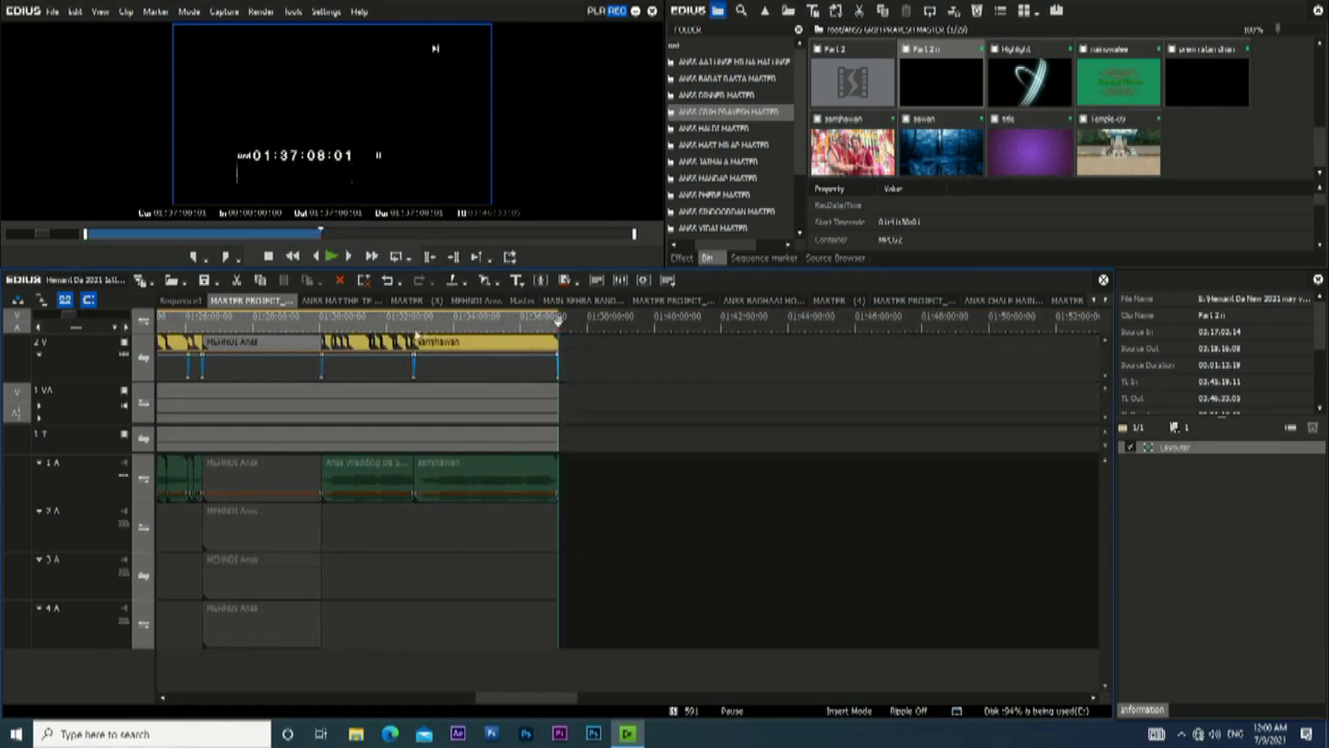
drag(70, 316, 230, 329)
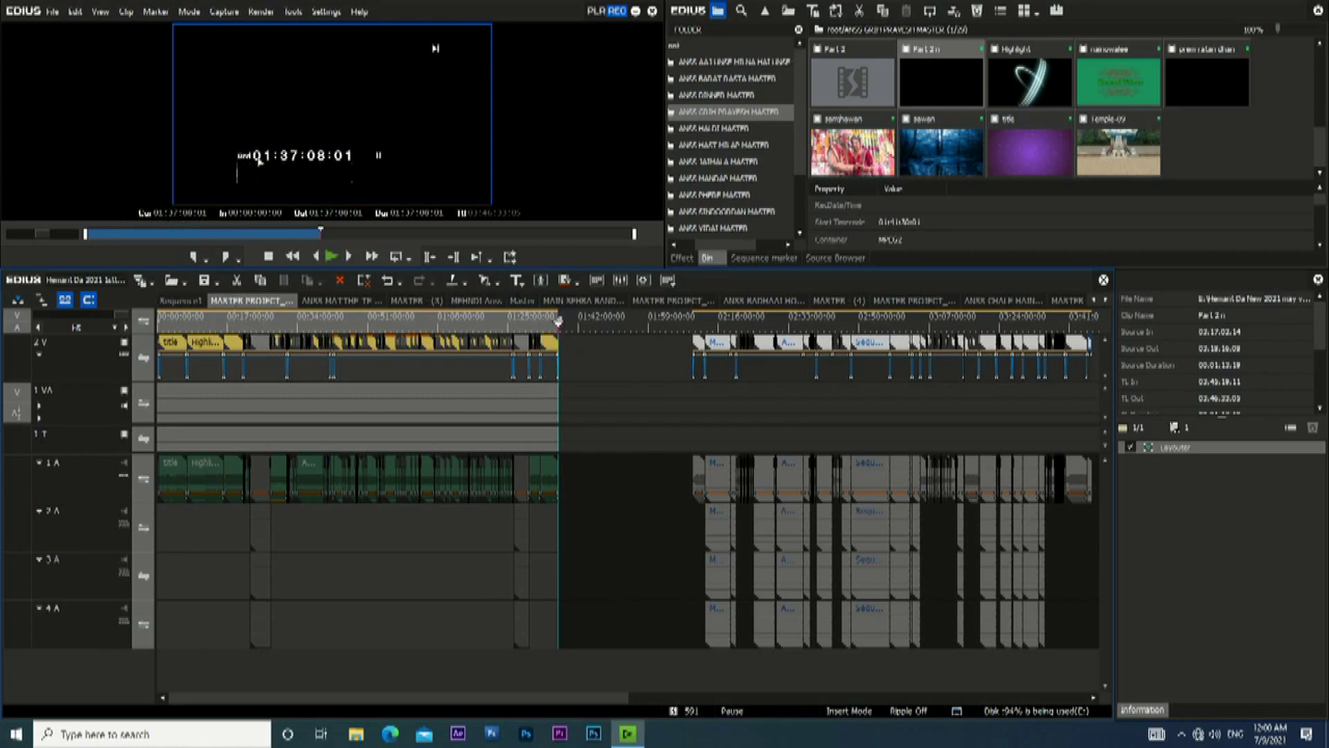
drag(568, 331, 93, 342)
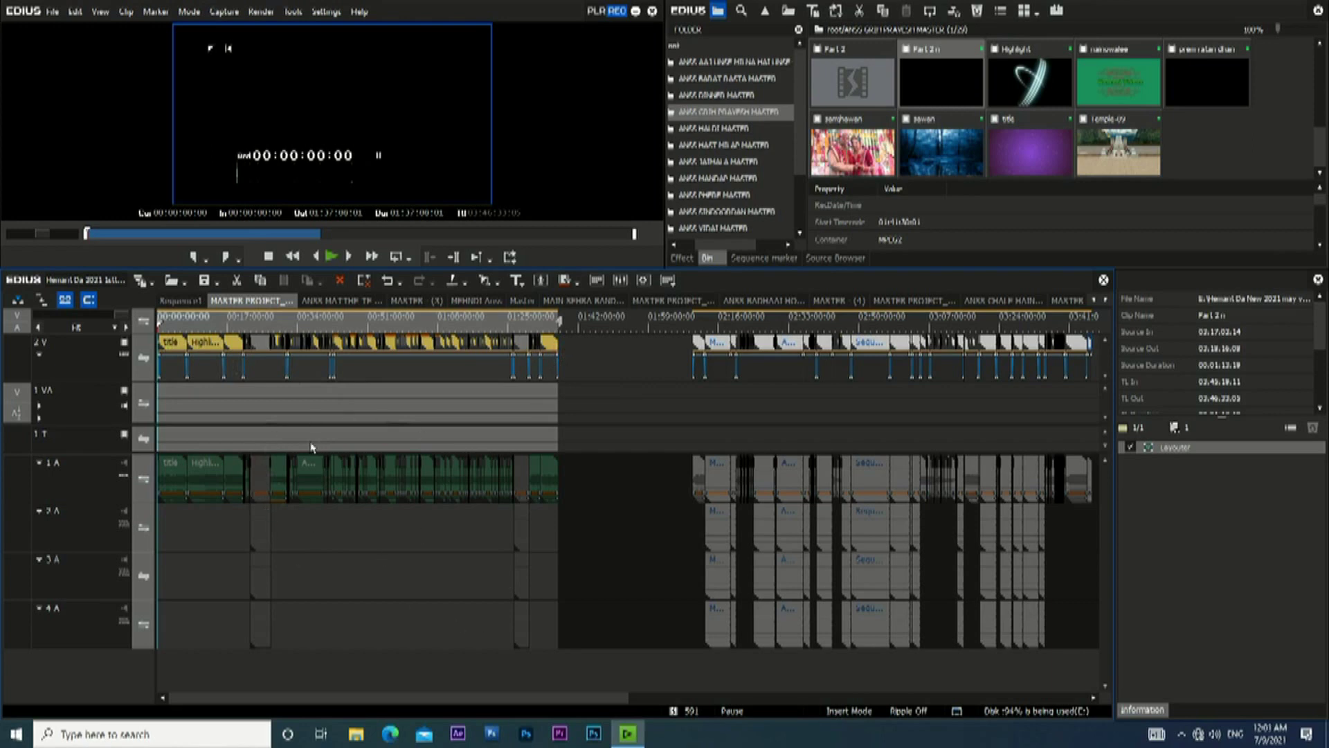
Start a Print to File export of the marked range with the MPEG2 Program Stream exporter.
key(F11)
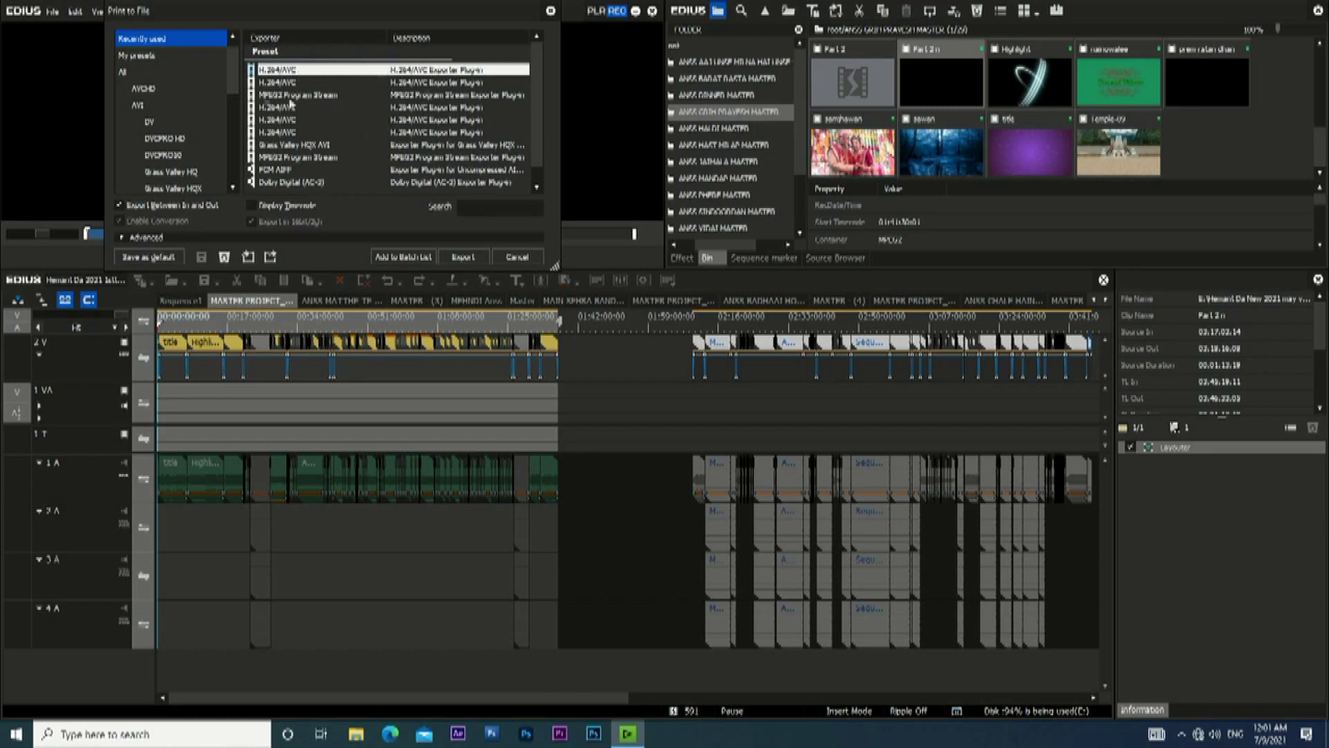
scroll(233, 76, down, 1)
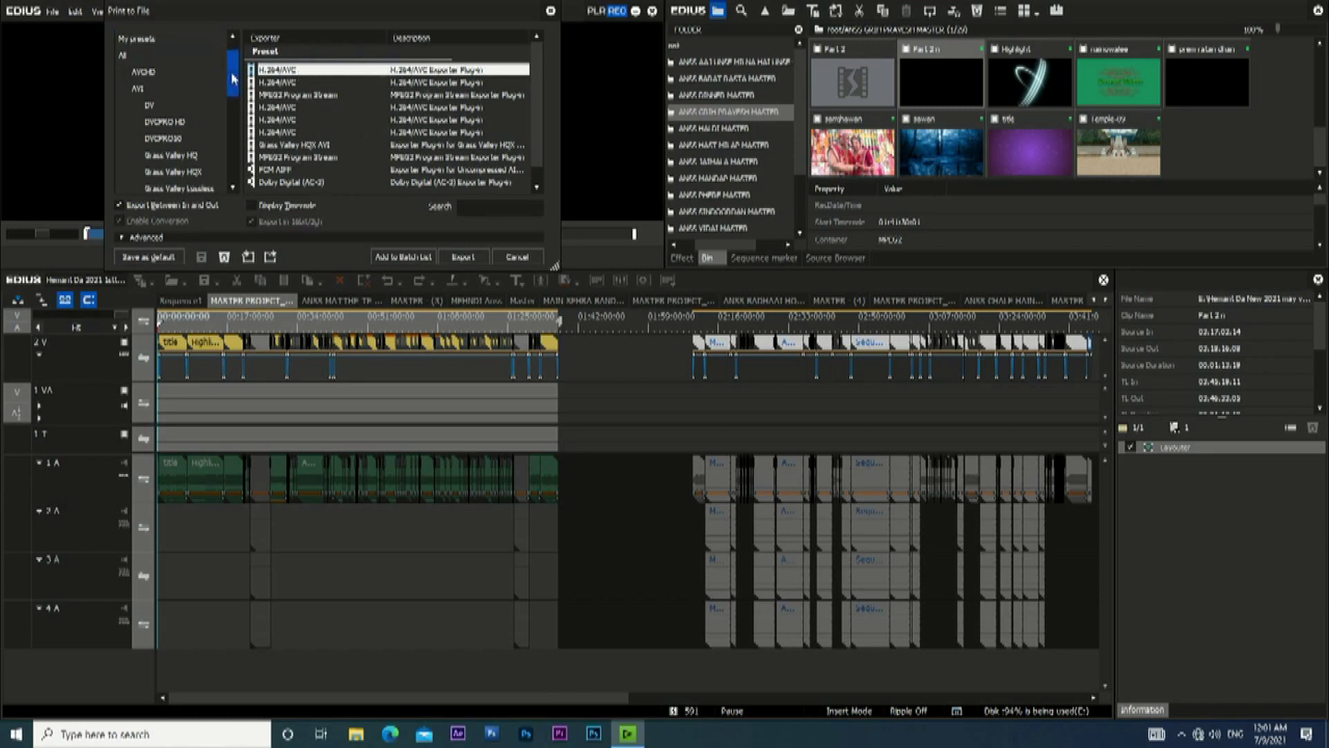
drag(232, 76, 233, 119)
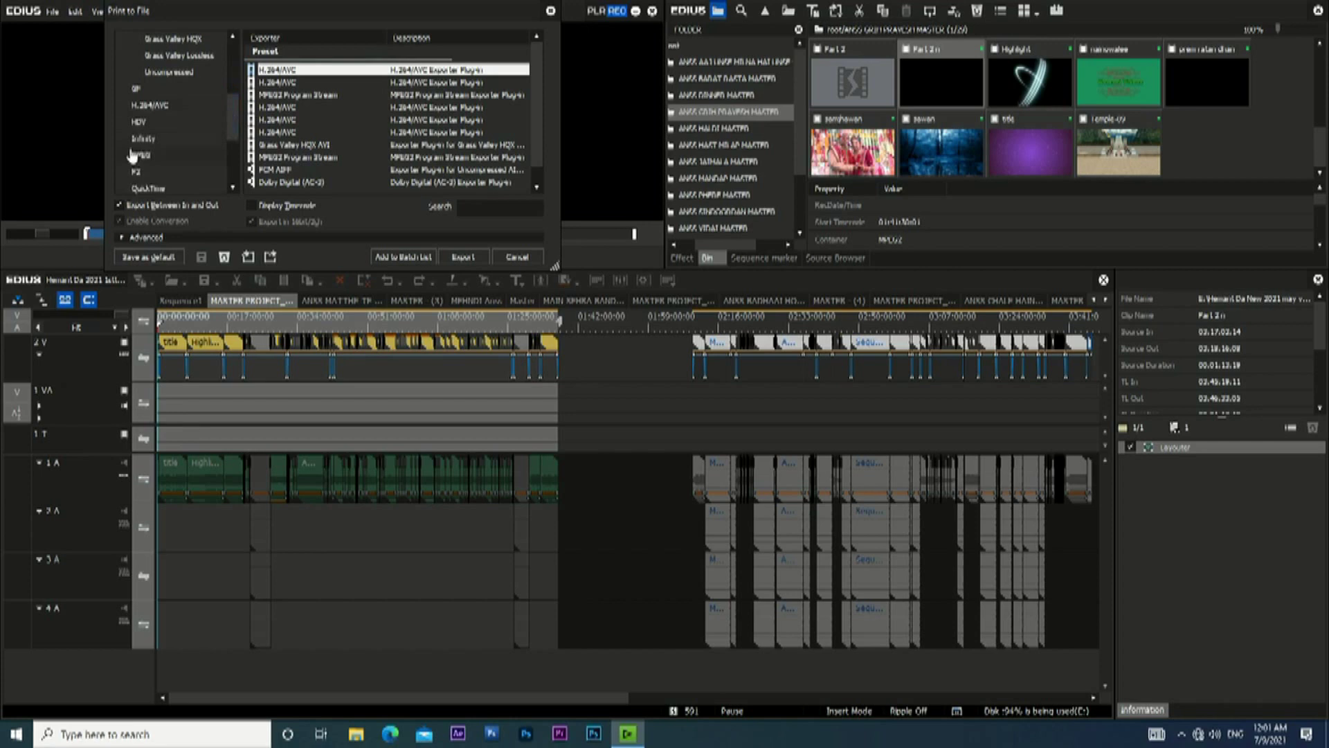
click(156, 156)
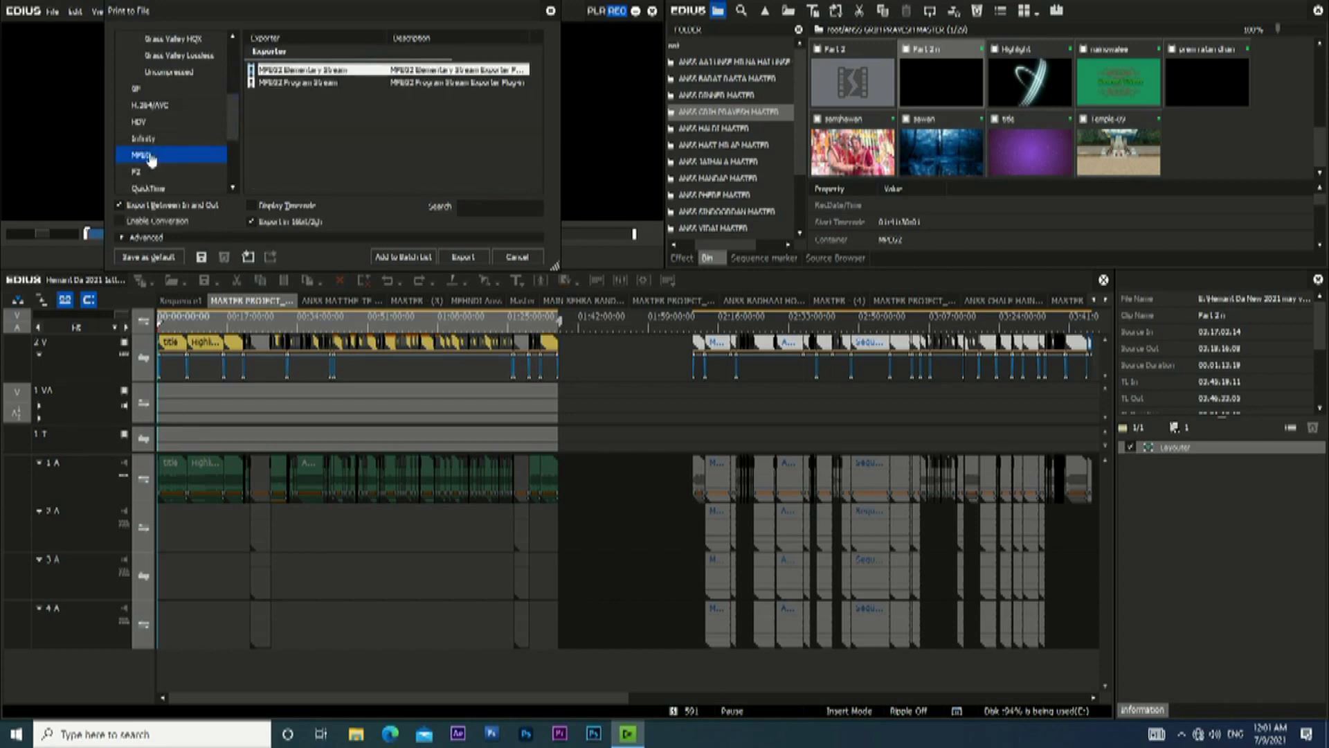
click(300, 86)
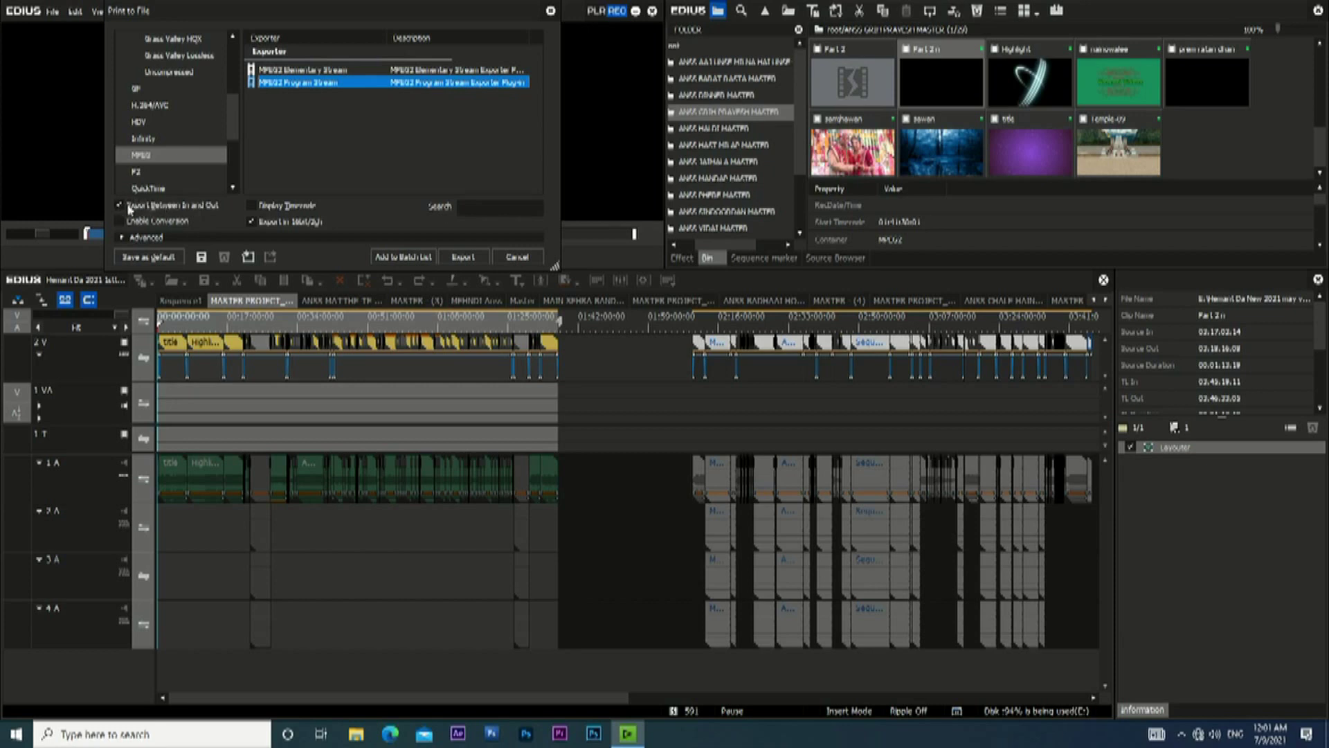
click(463, 257)
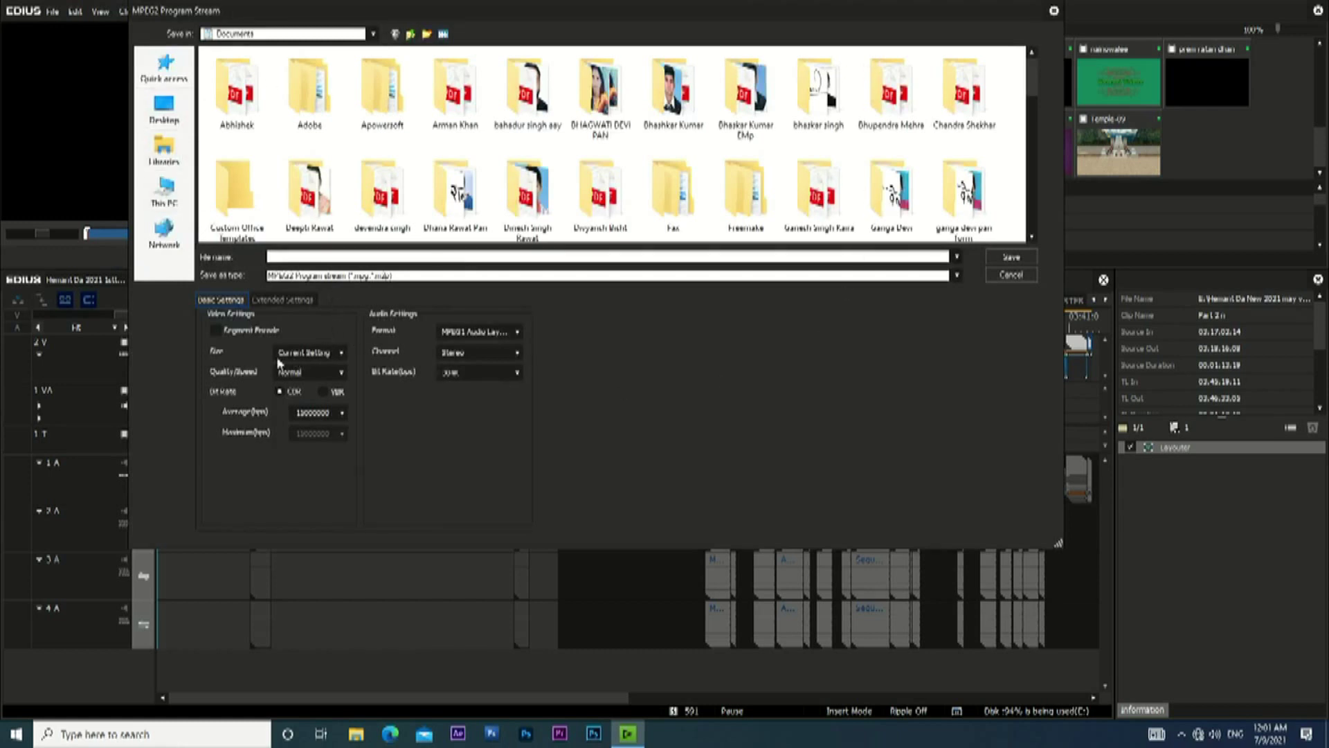
Set the export's video quality to SuperFine and review the available audio formats, keeping MPEG1 Audio Layer-2.
click(312, 356)
click(312, 356)
click(309, 374)
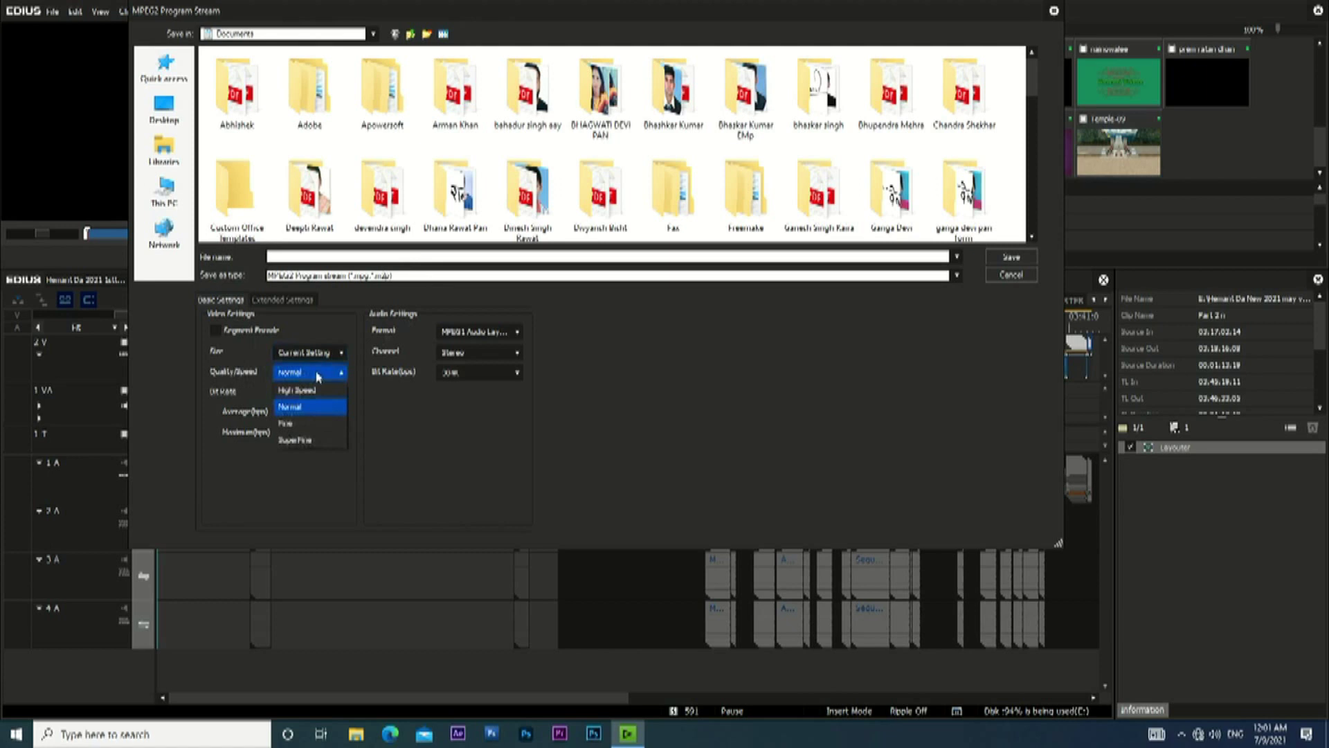
click(309, 441)
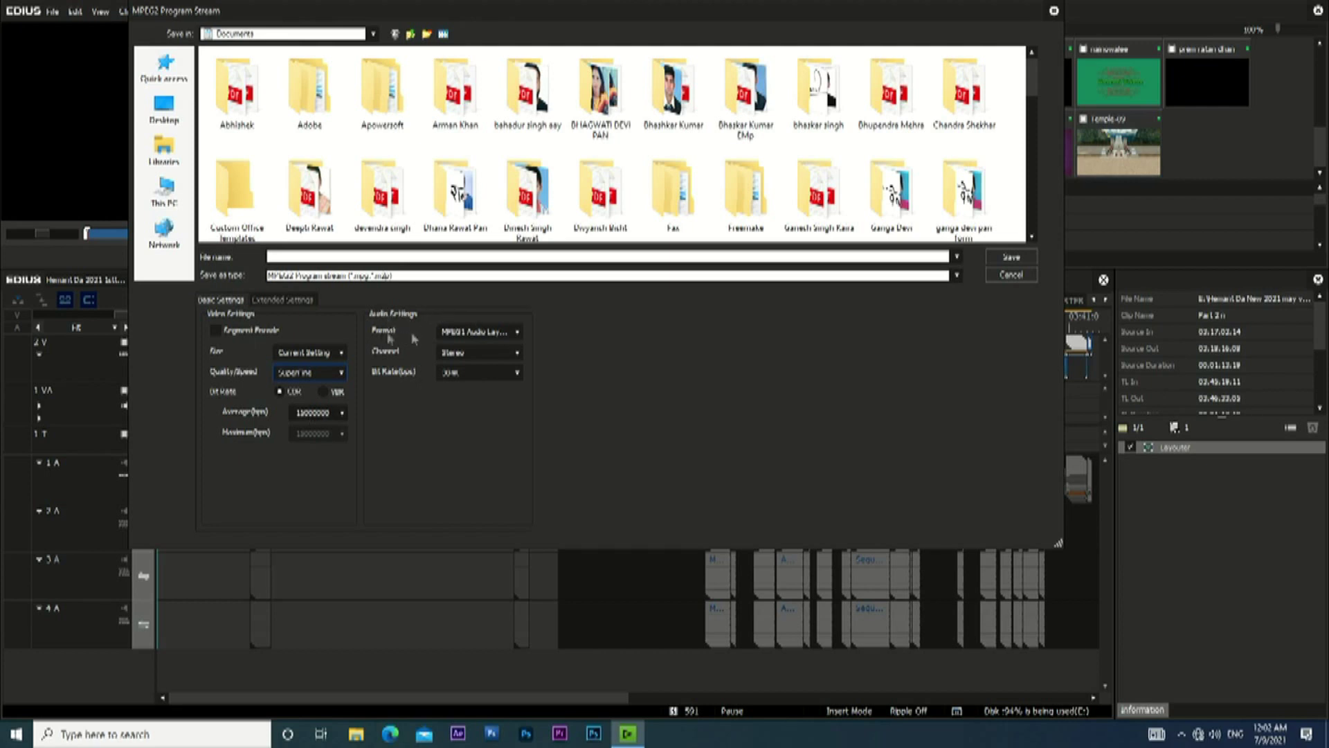
click(517, 334)
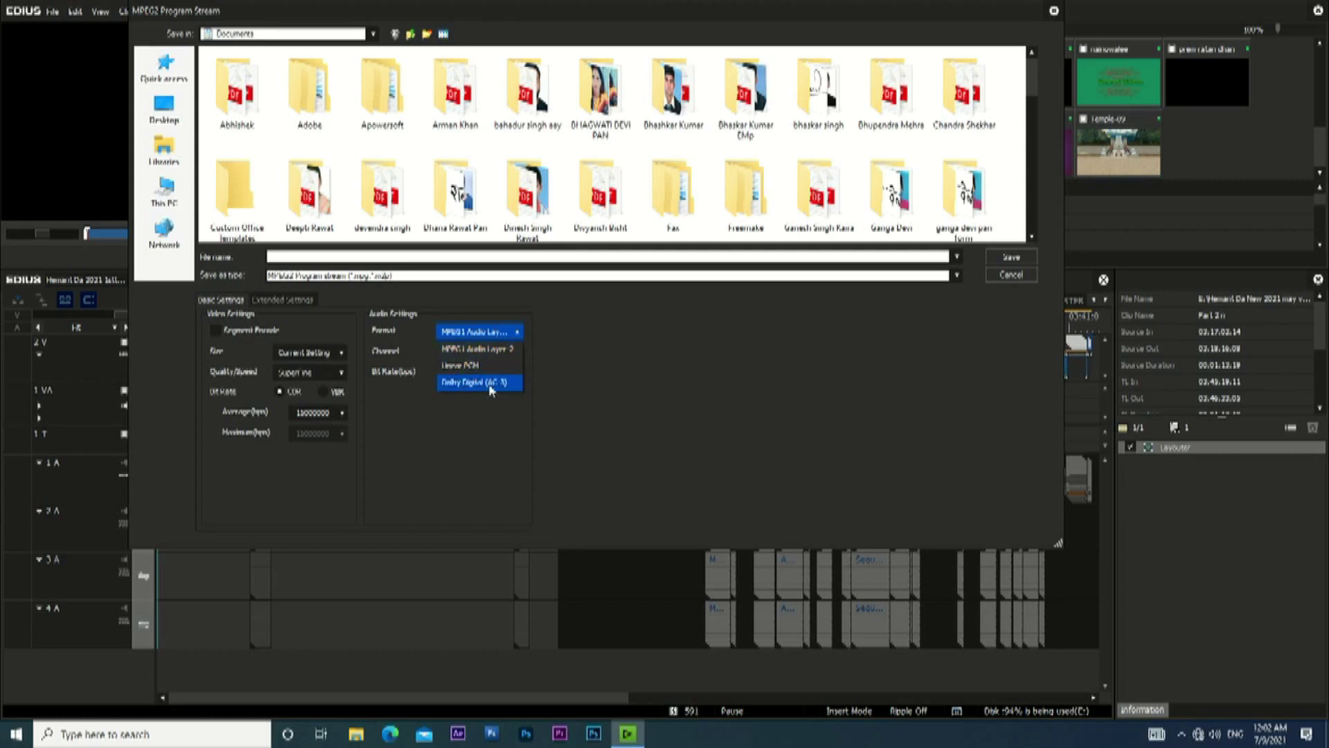
click(623, 377)
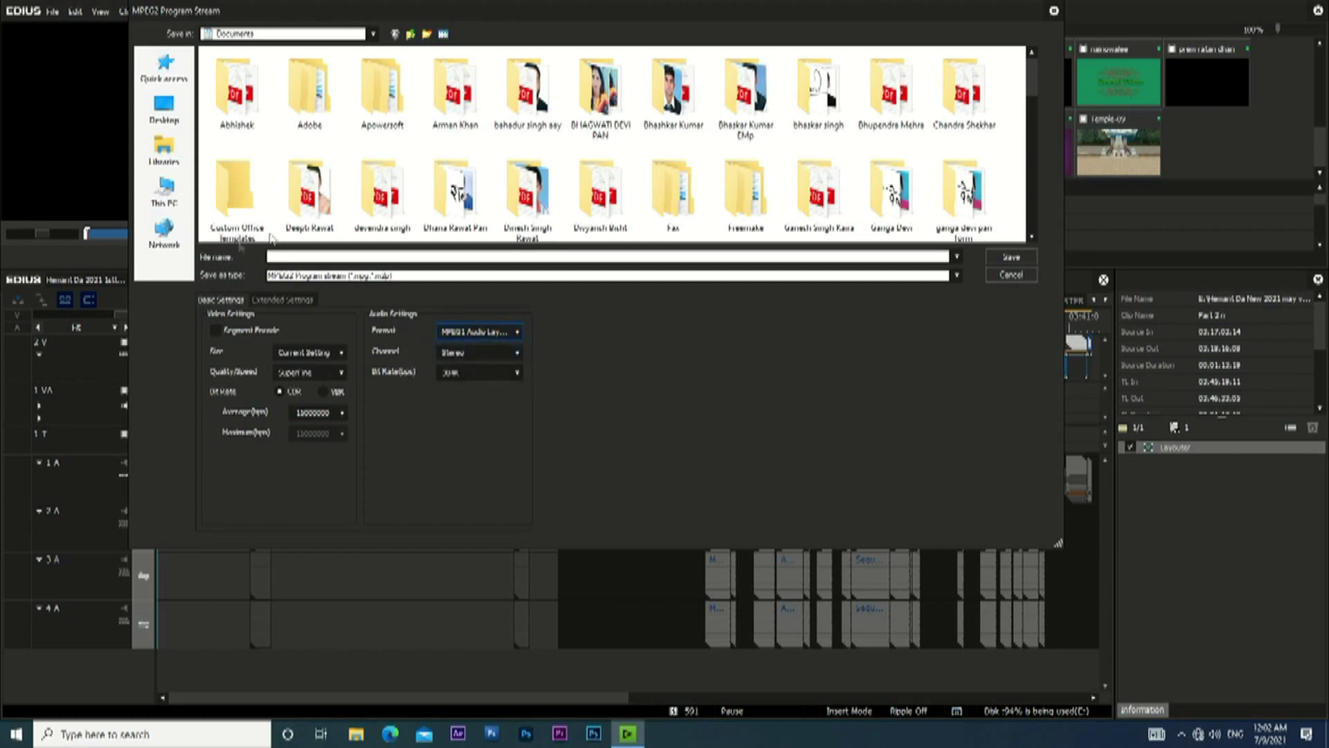
Choose the Ready folder inside the 2021 may project folder on New Volume (E:) as the export destination.
scroll(388, 208, down, 10)
scroll(572, 173, up, 3)
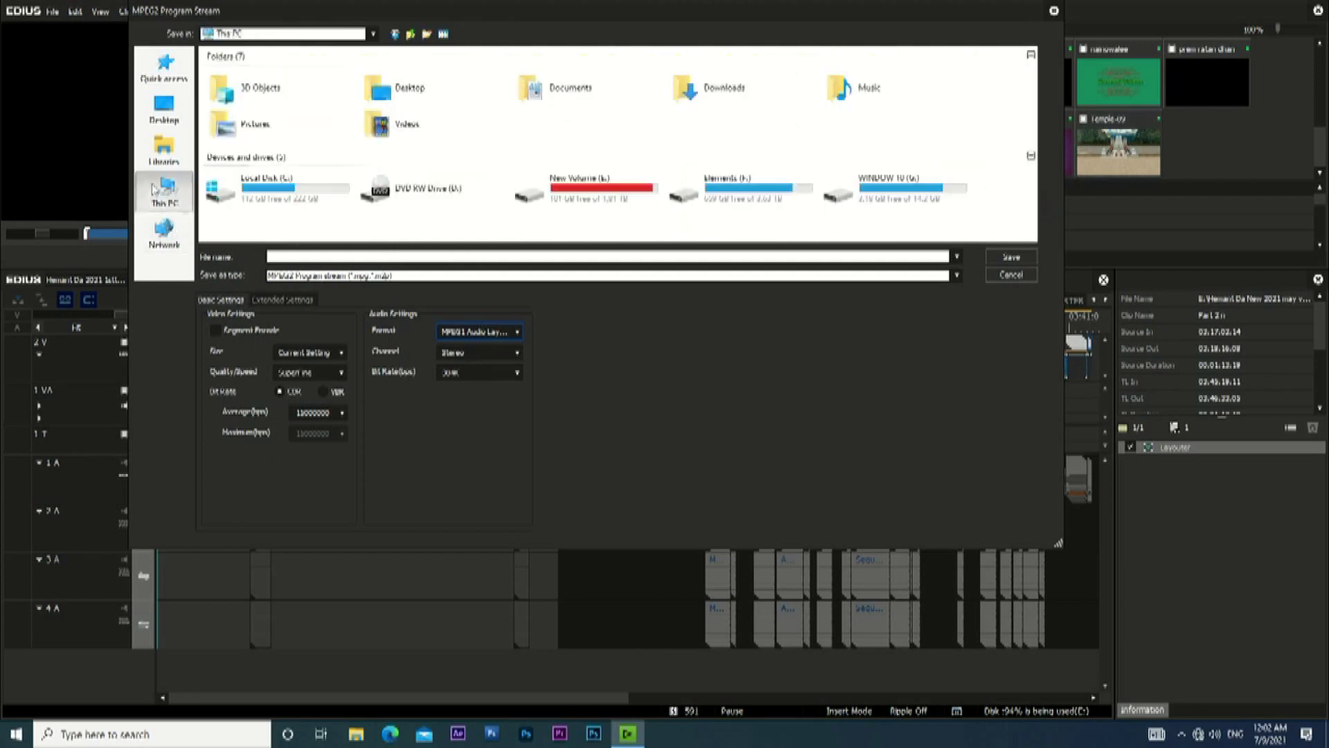
double_click(586, 189)
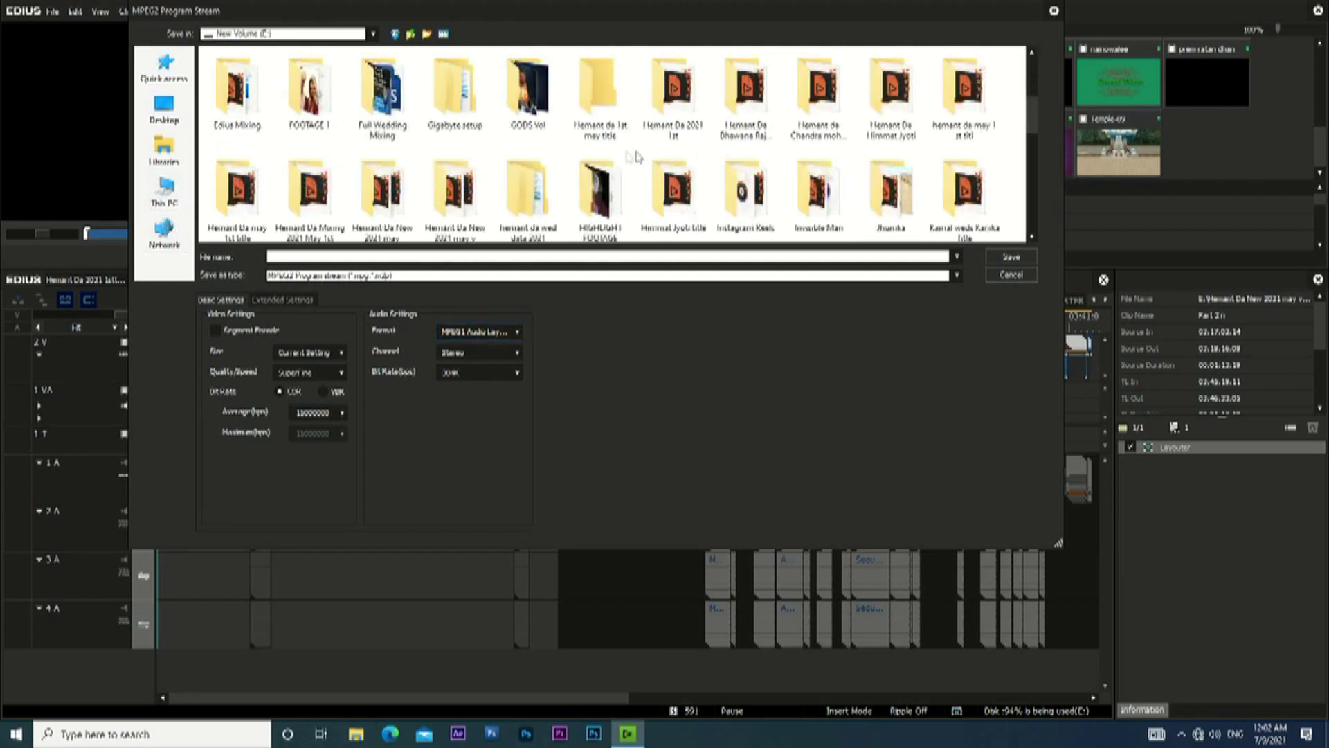
scroll(609, 154, down, 2)
double_click(458, 97)
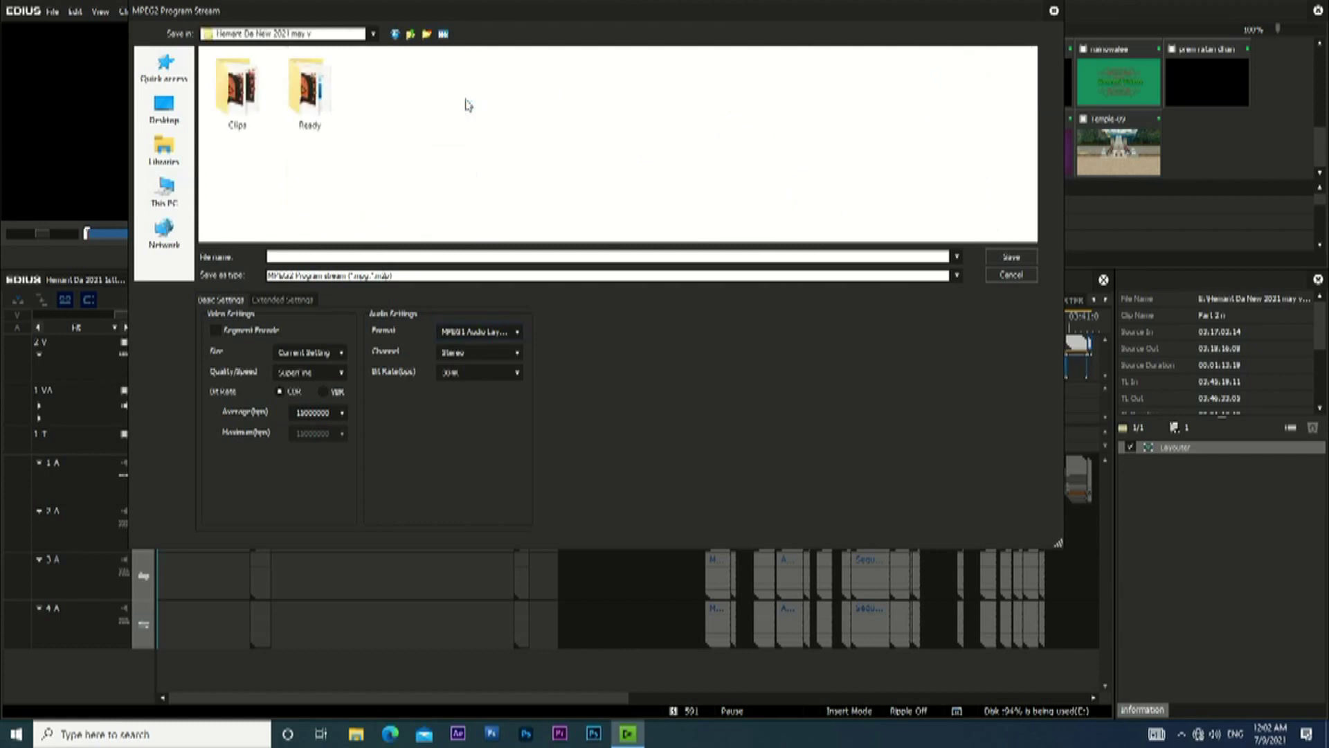
double_click(312, 102)
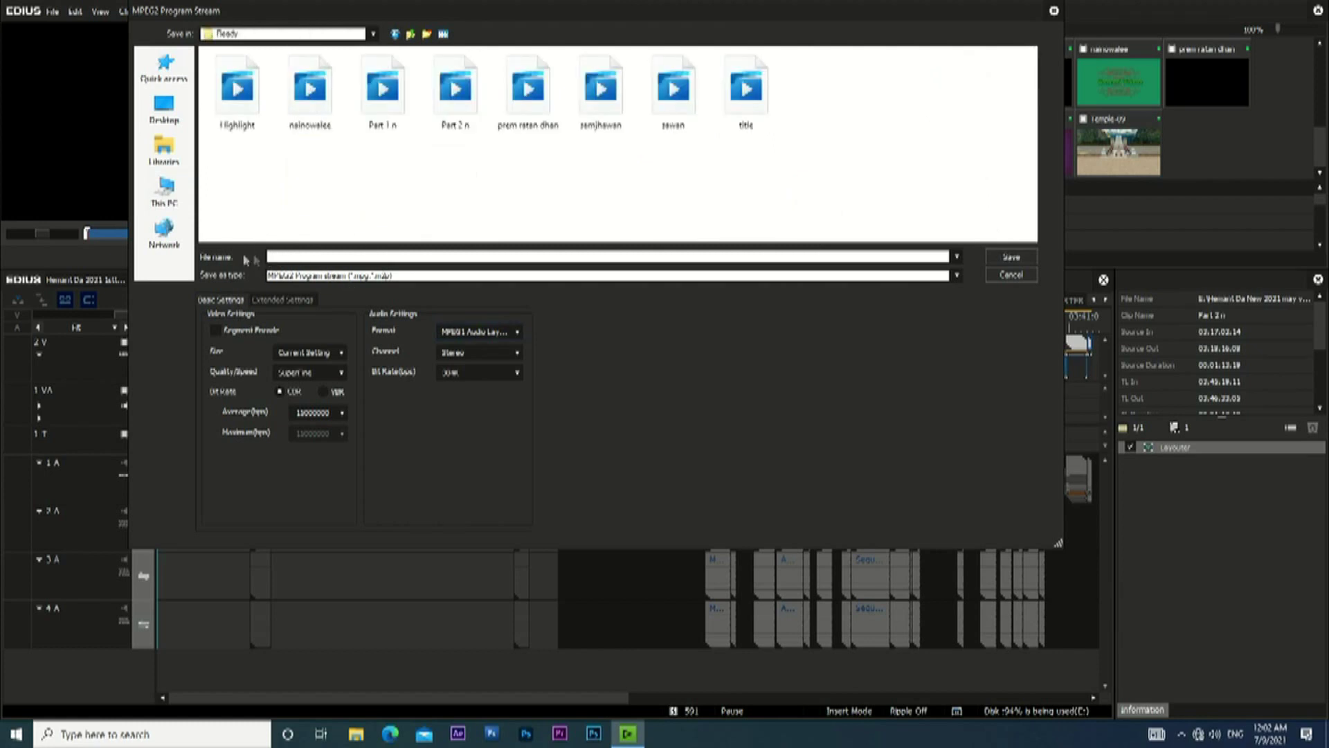
Start exporting the marked range under the file name Part 1 and cancel the running render.
click(285, 256)
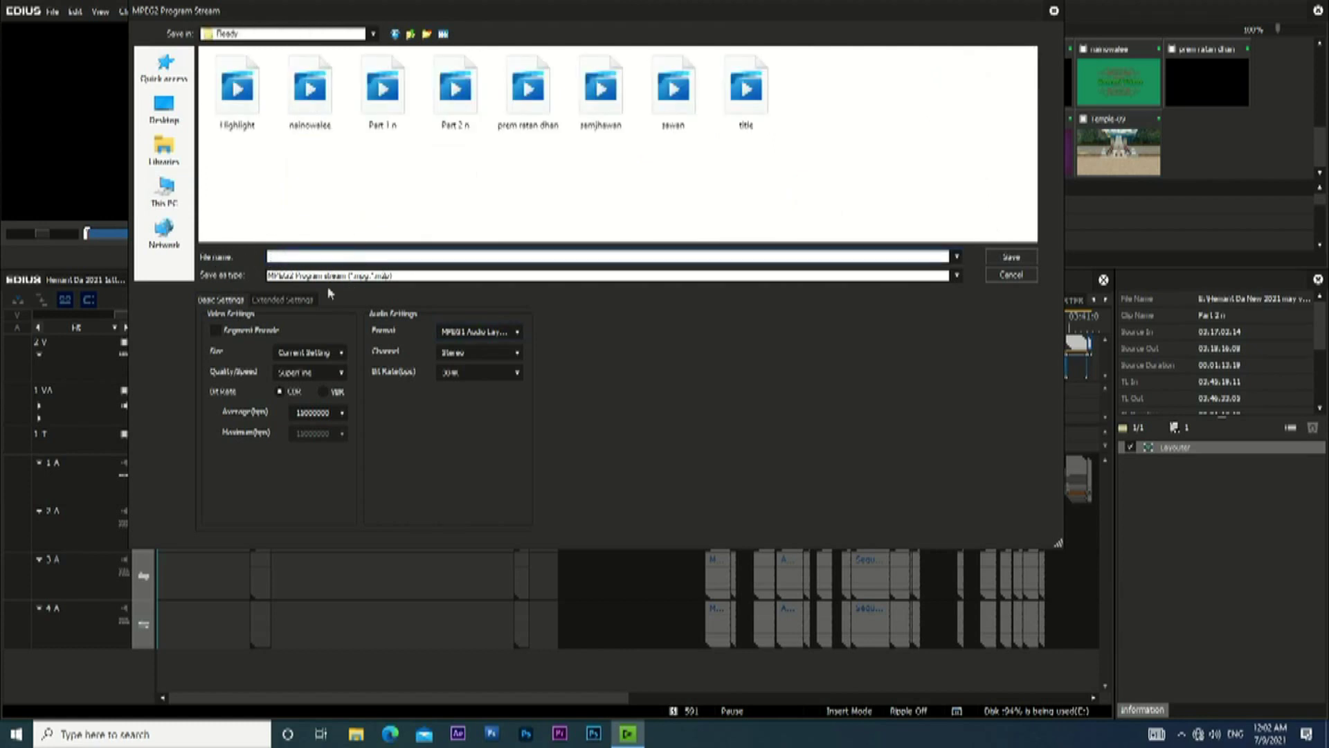
text(Part 1)
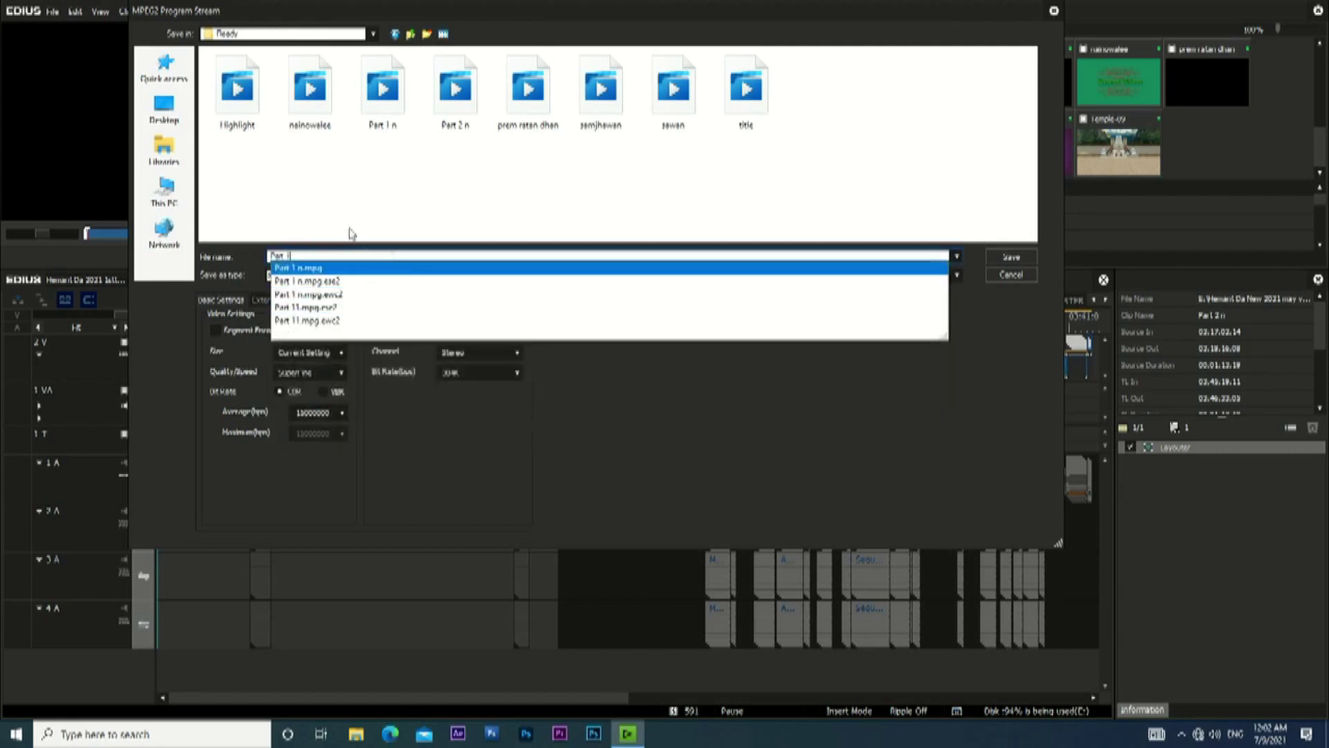
click(302, 256)
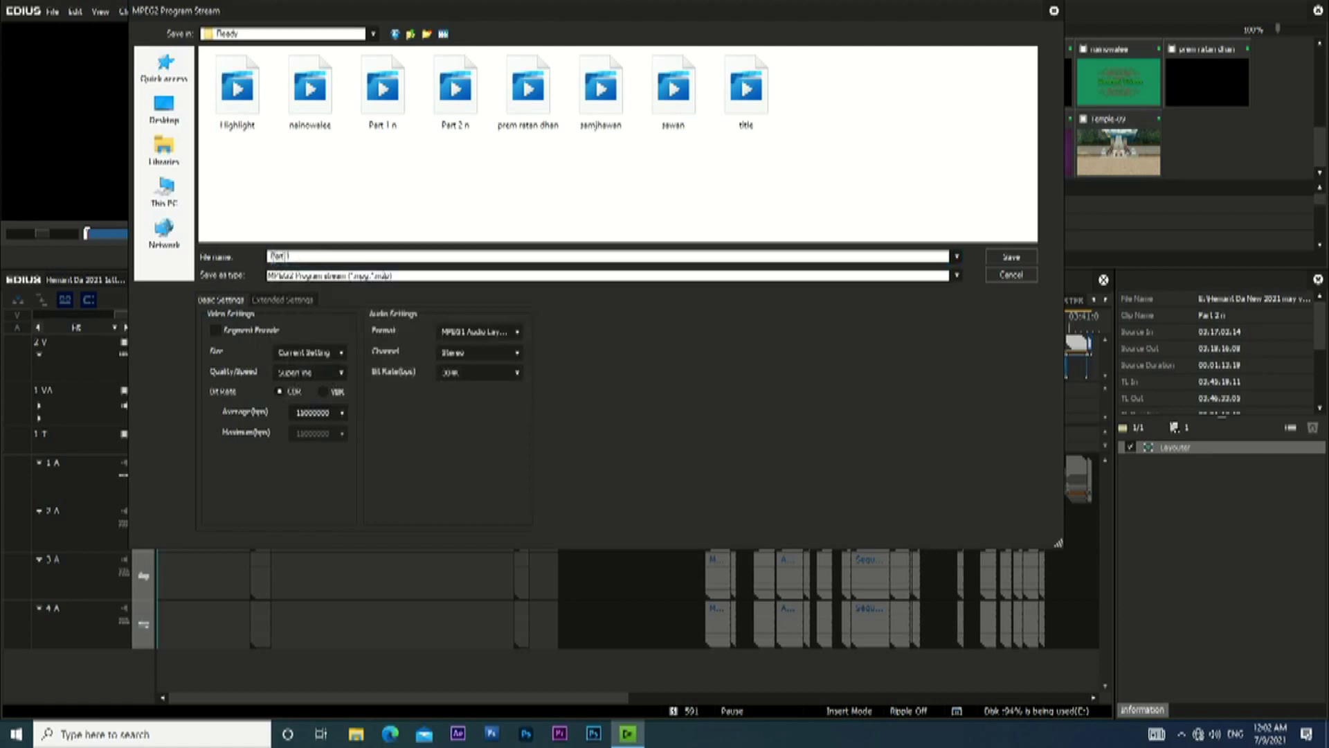
click(999, 257)
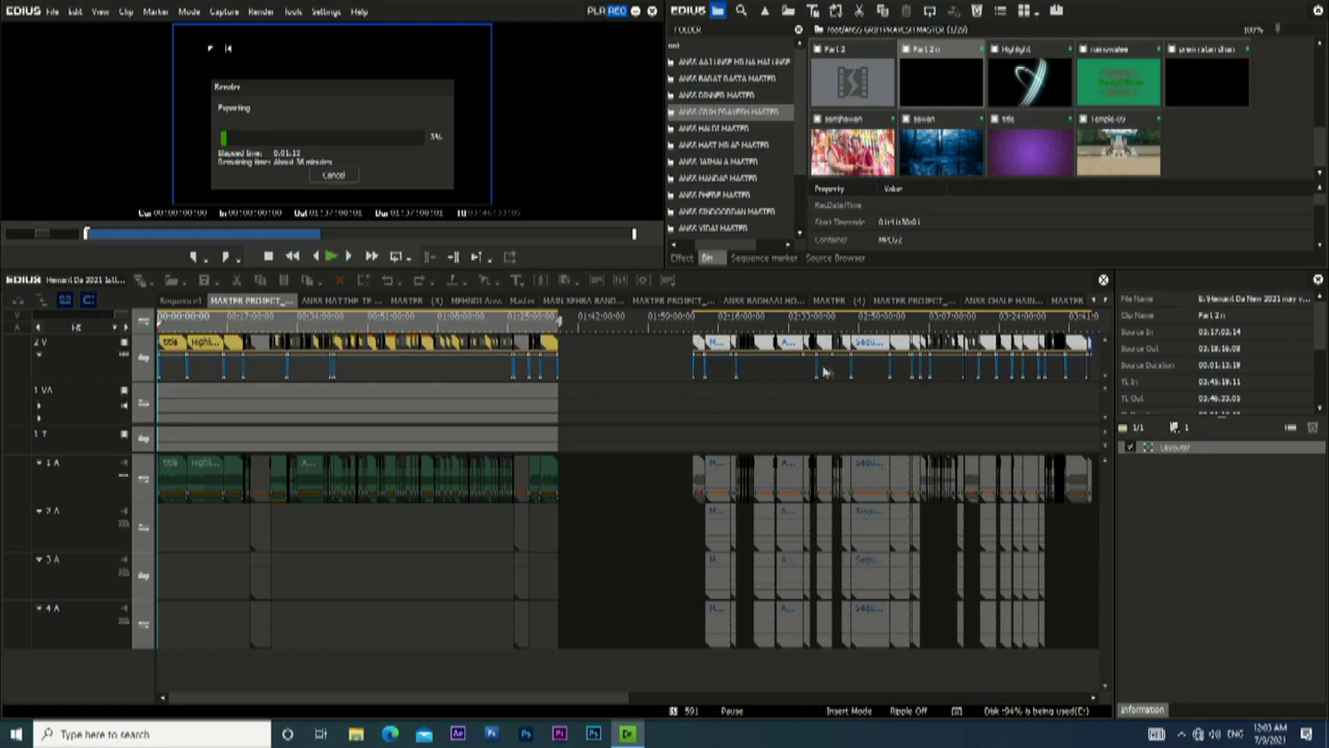
click(335, 177)
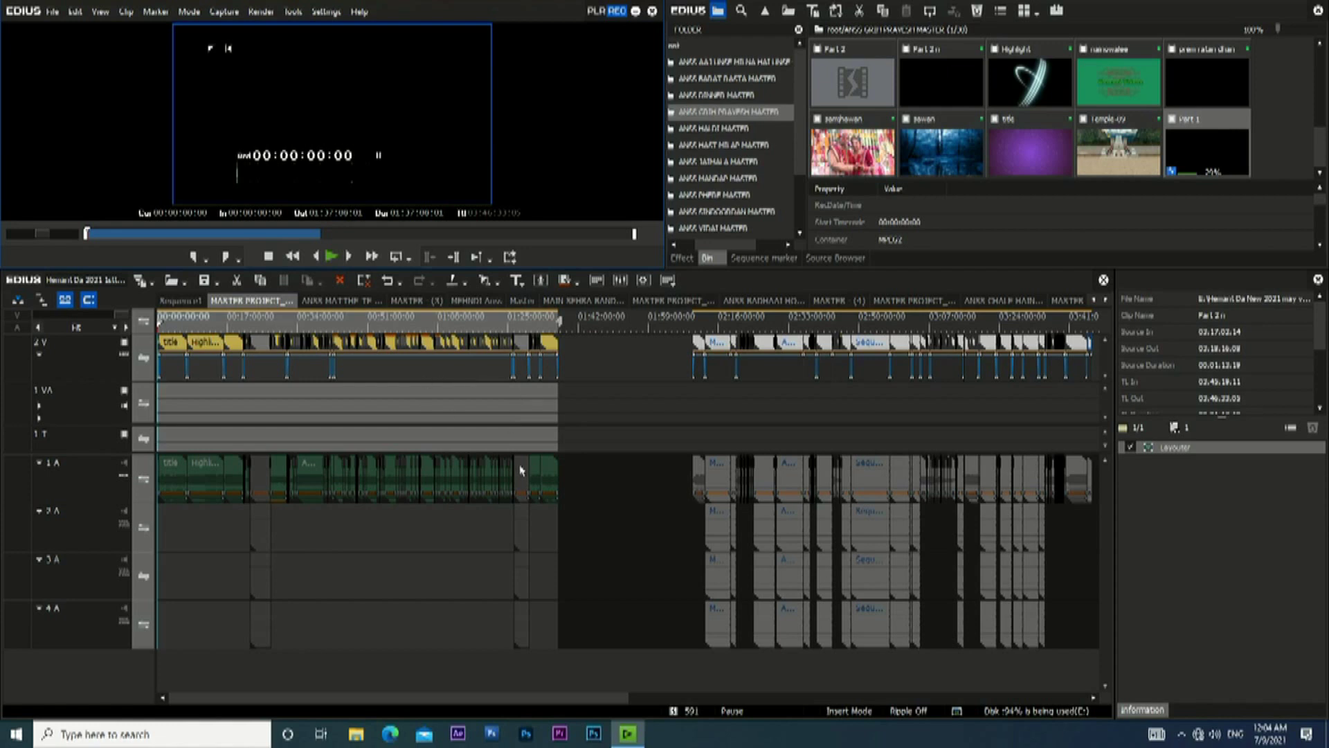
Create a new sequence and import the Part 1 n and Part 2 n clips from the Ready folder into the bin.
click(139, 282)
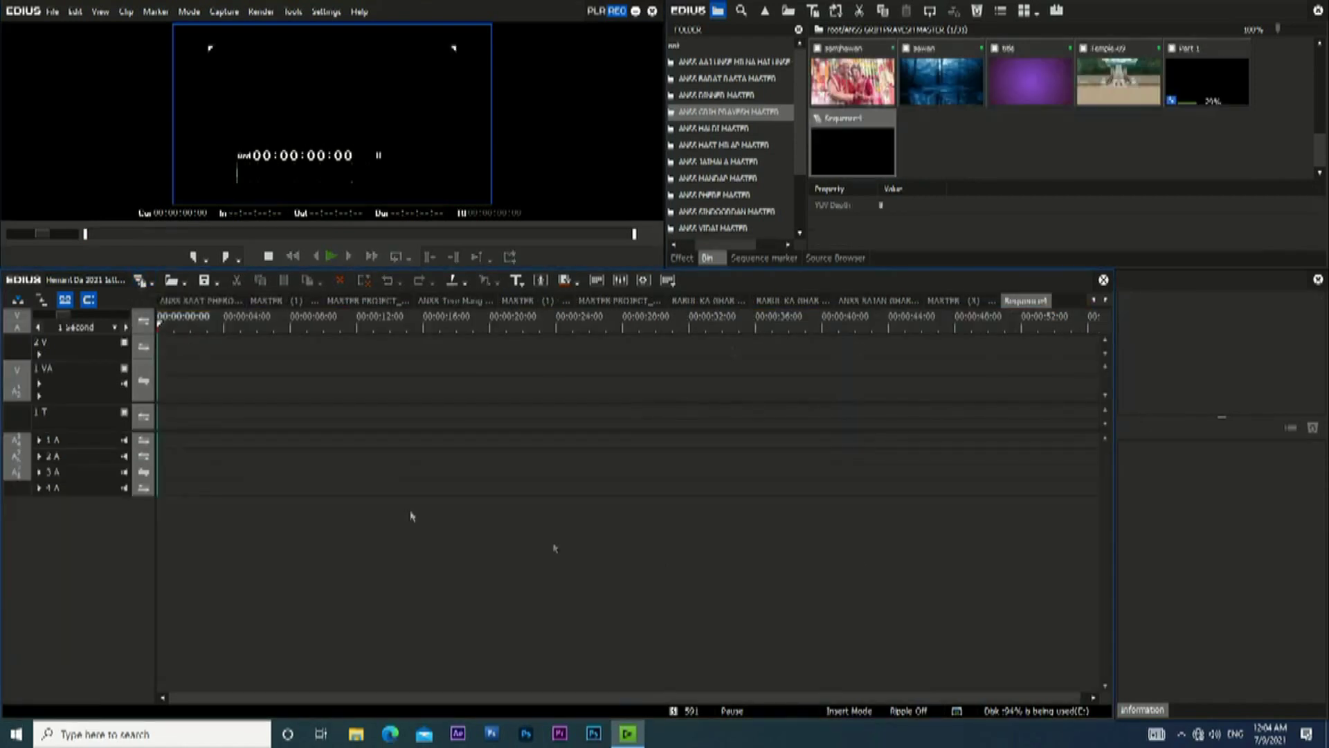
double_click(1024, 165)
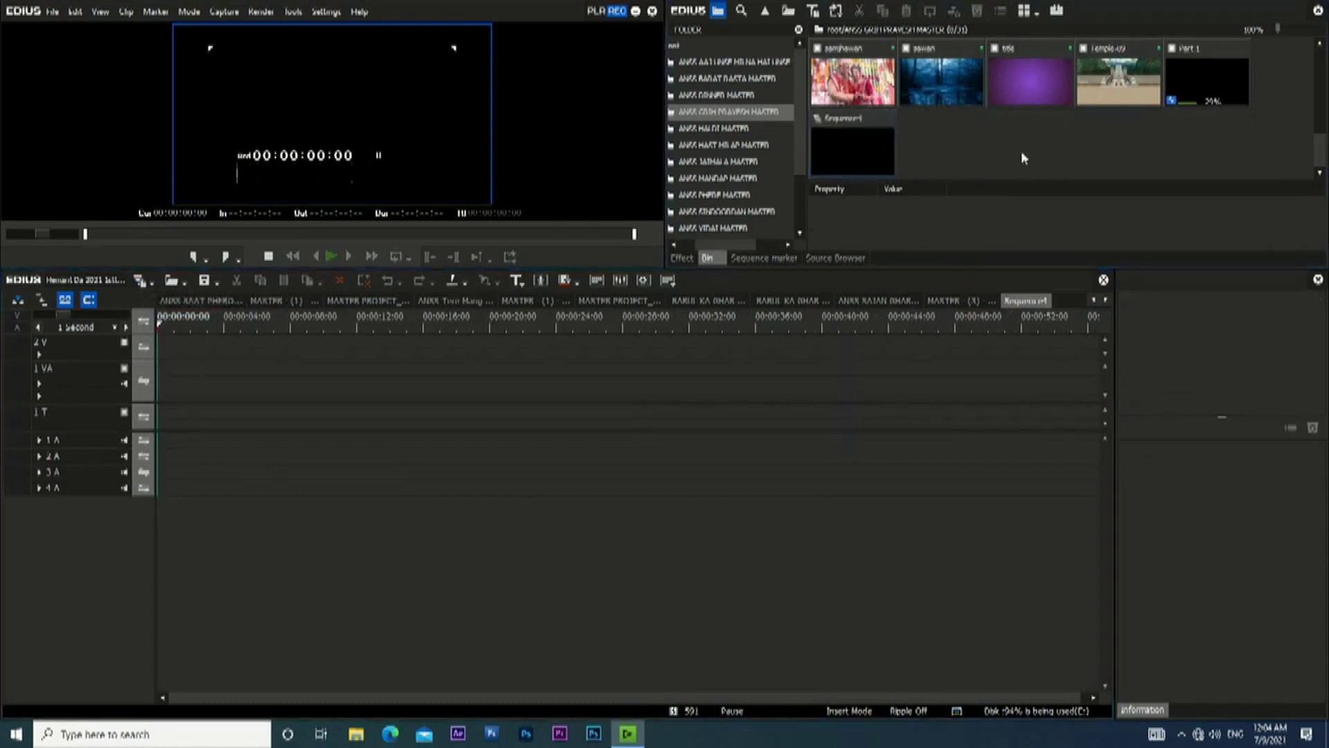
click(426, 197)
double_click(491, 184)
scroll(950, 232, down, 10)
scroll(950, 232, up, 3)
double_click(954, 236)
double_click(548, 91)
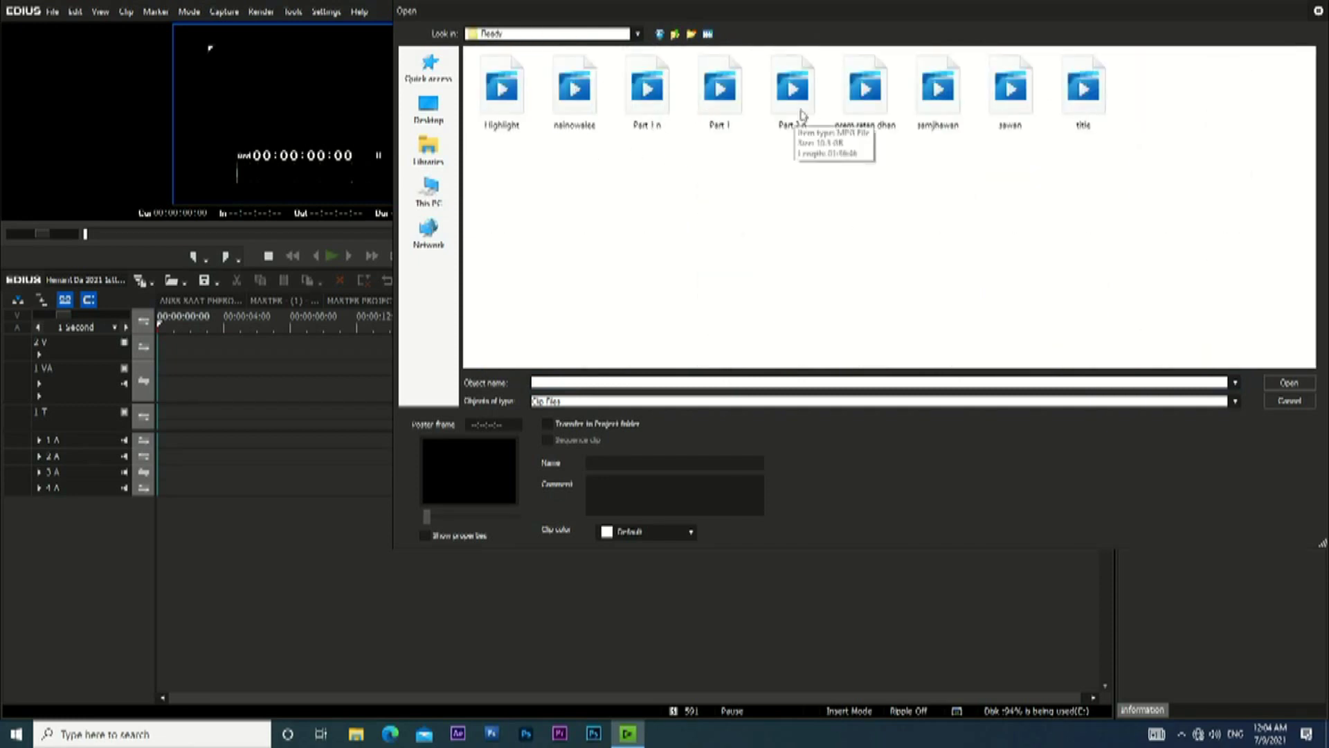
click(645, 103)
ctrl+click(794, 97)
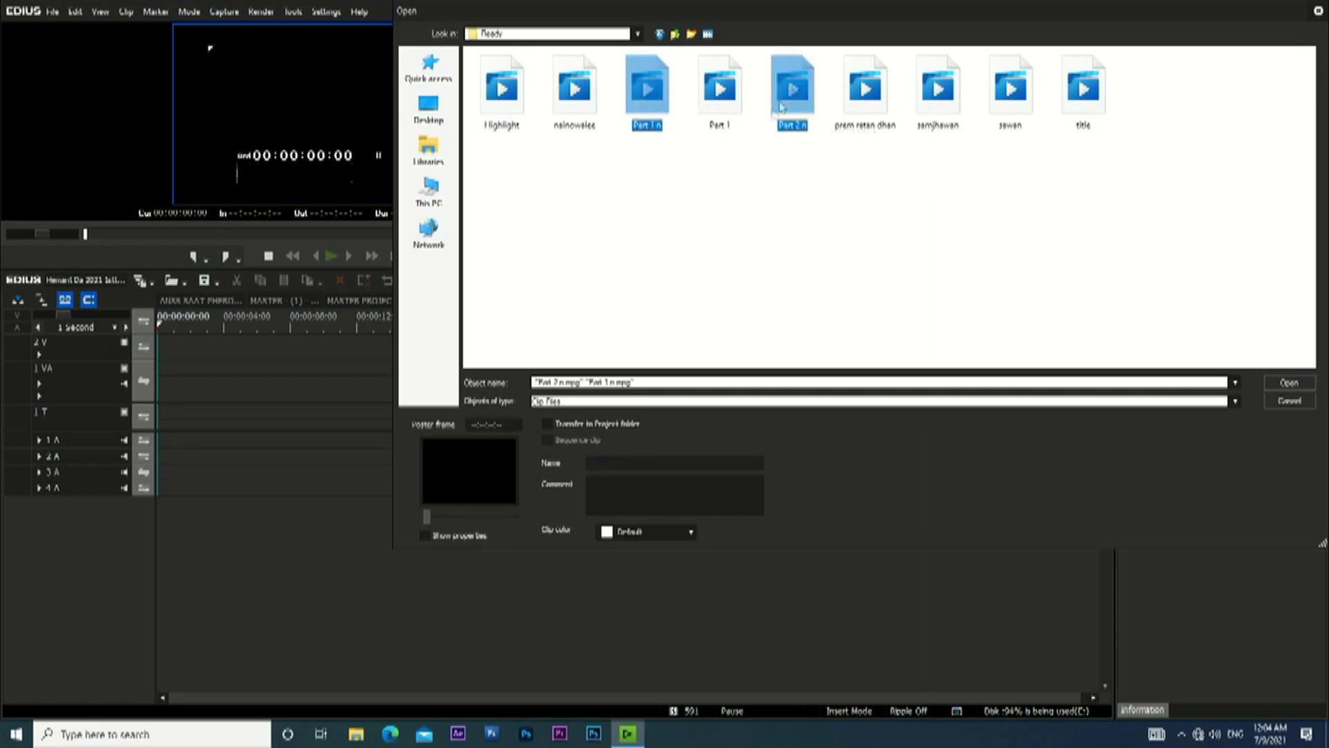
click(1289, 383)
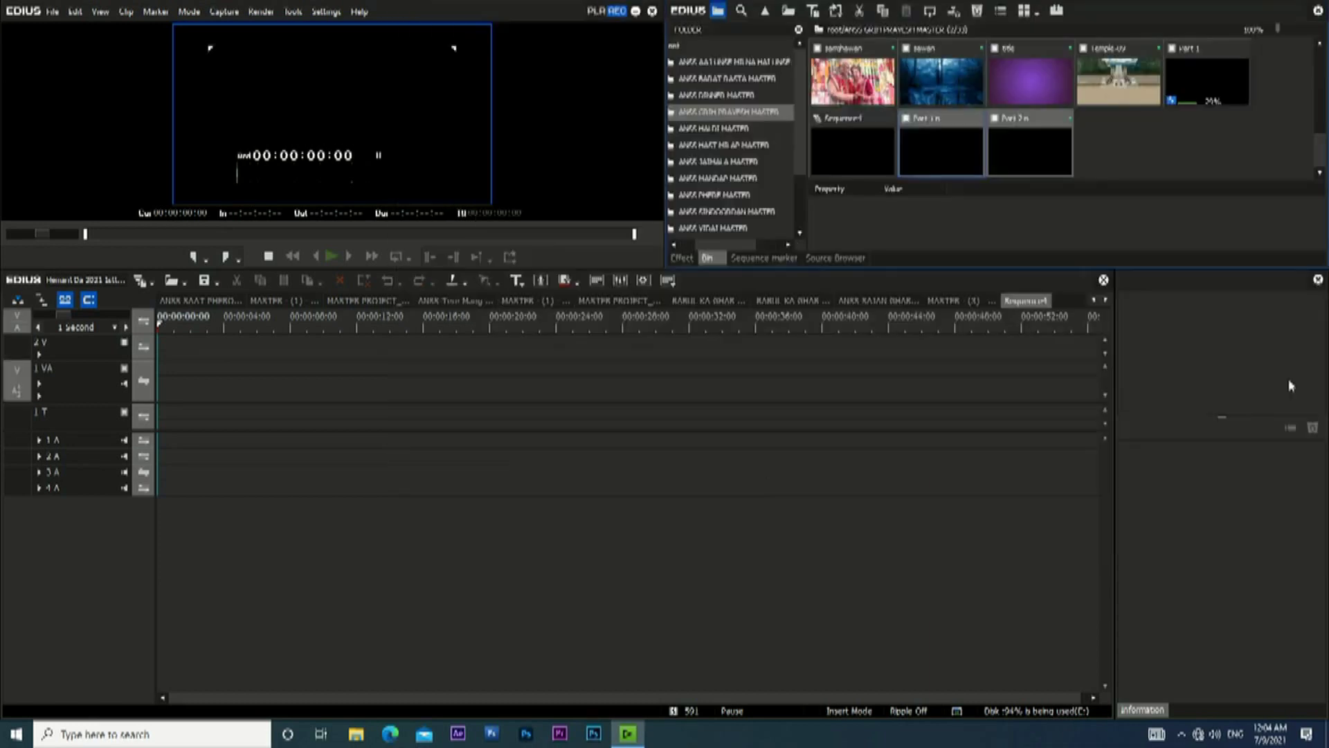
Place the Part 1 n and Part 2 n clips consecutively from the start of track 2 V and mute audio track 1 A.
drag(1015, 150, 140, 354)
drag(62, 315, 234, 315)
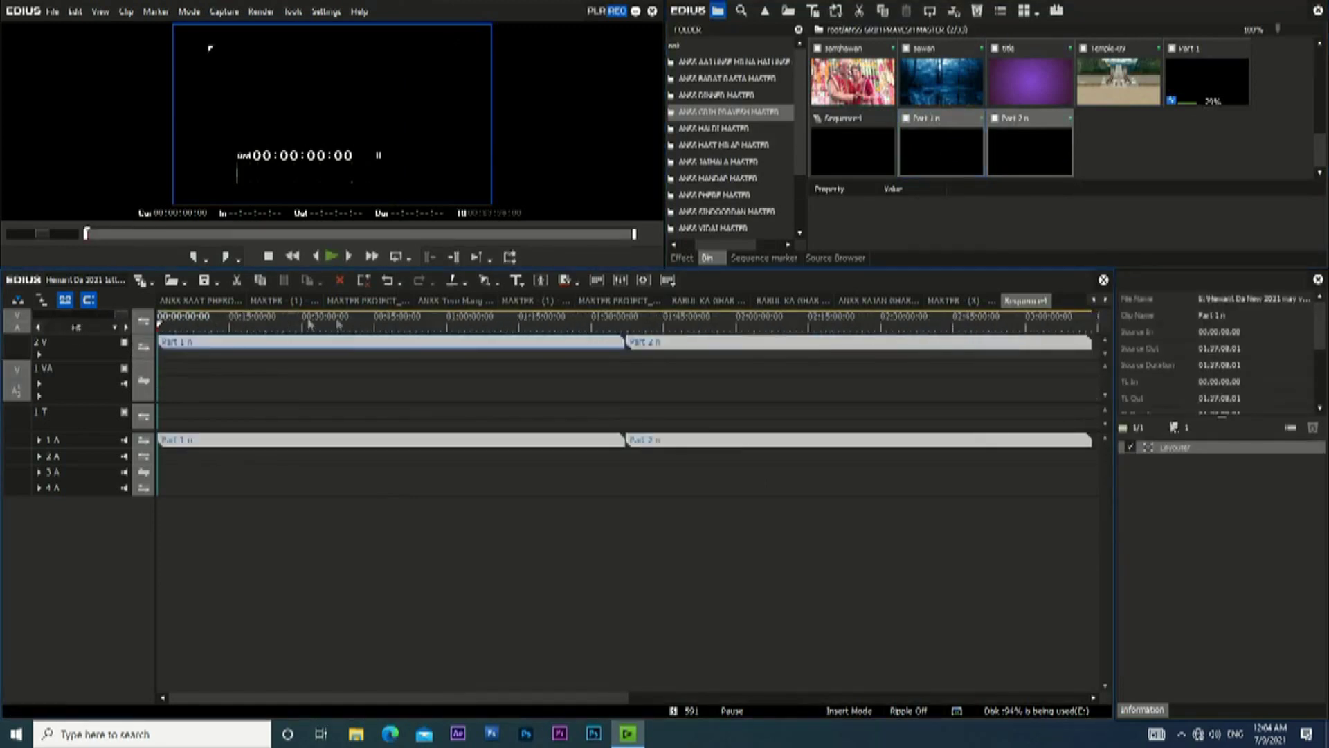
drag(1061, 329, 1094, 325)
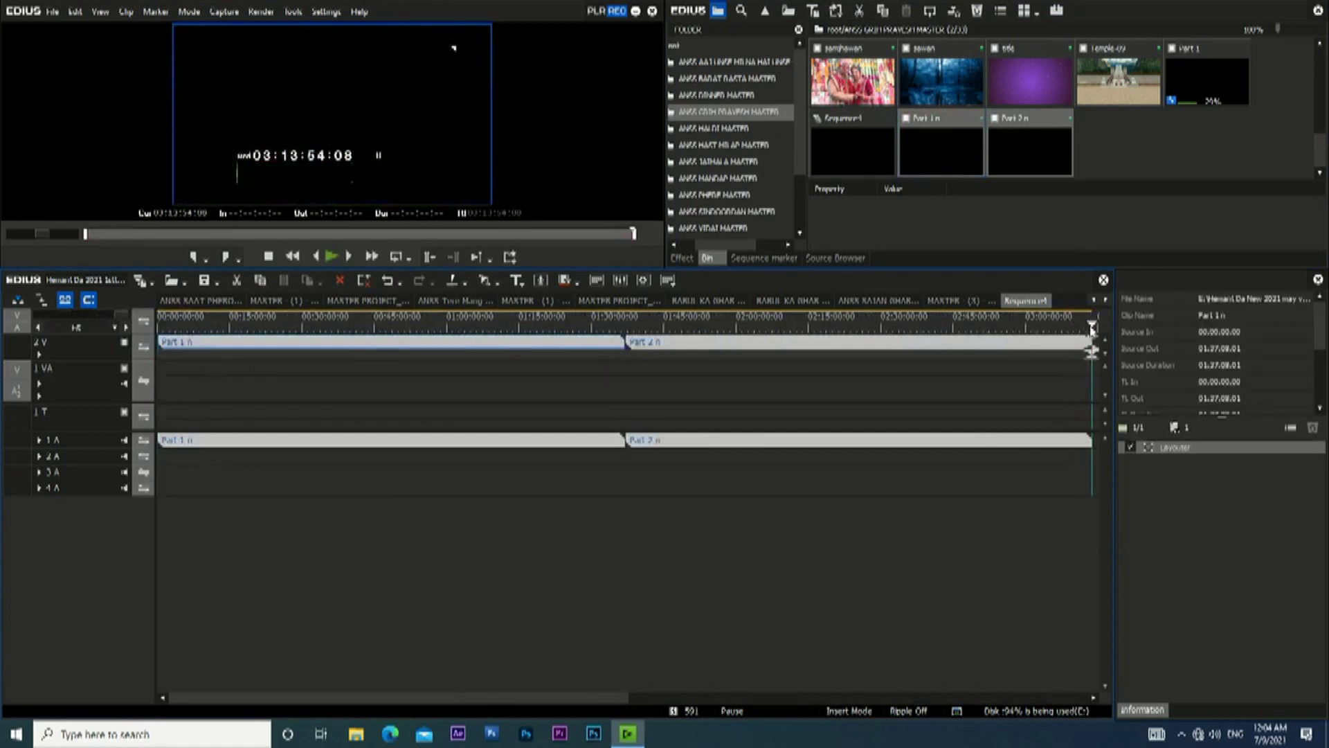
click(126, 443)
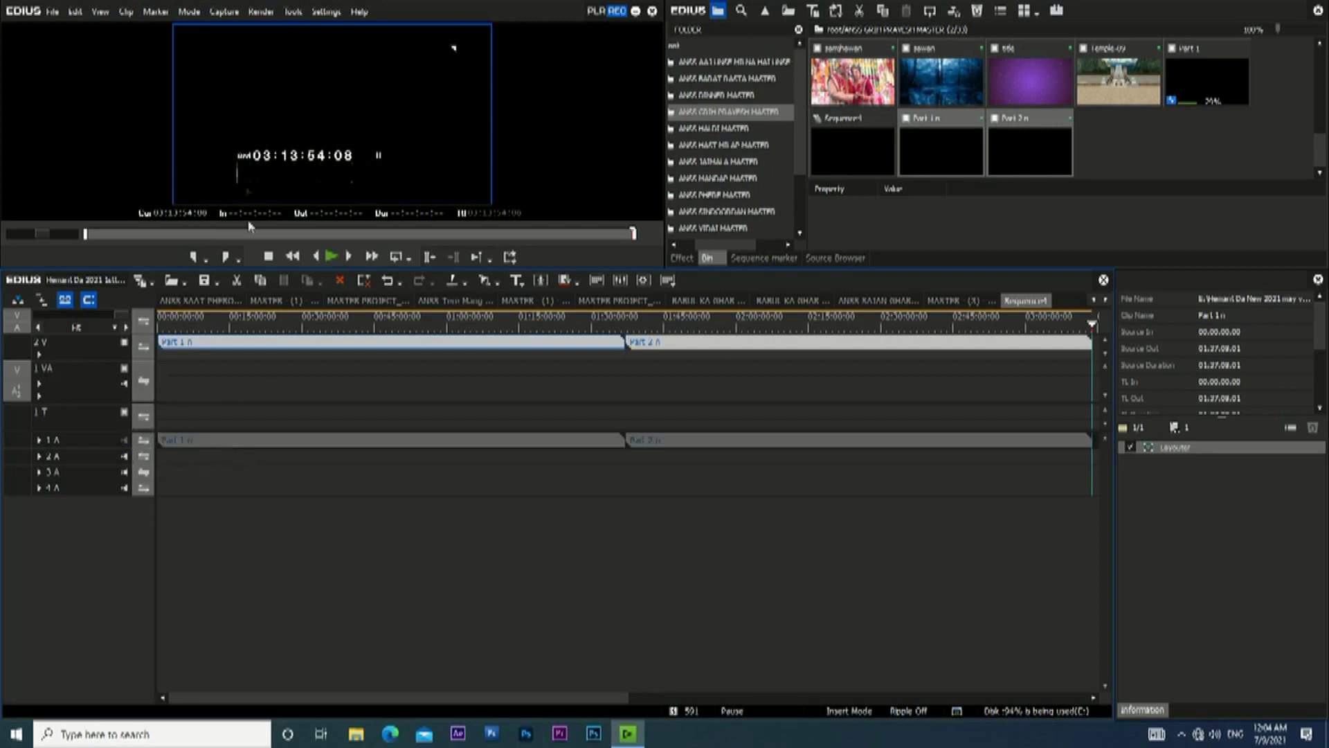
Mark the sequence range from an In point at 00:00:00:00 to an Out point at 01:00:00:00.
drag(275, 323, 98, 329)
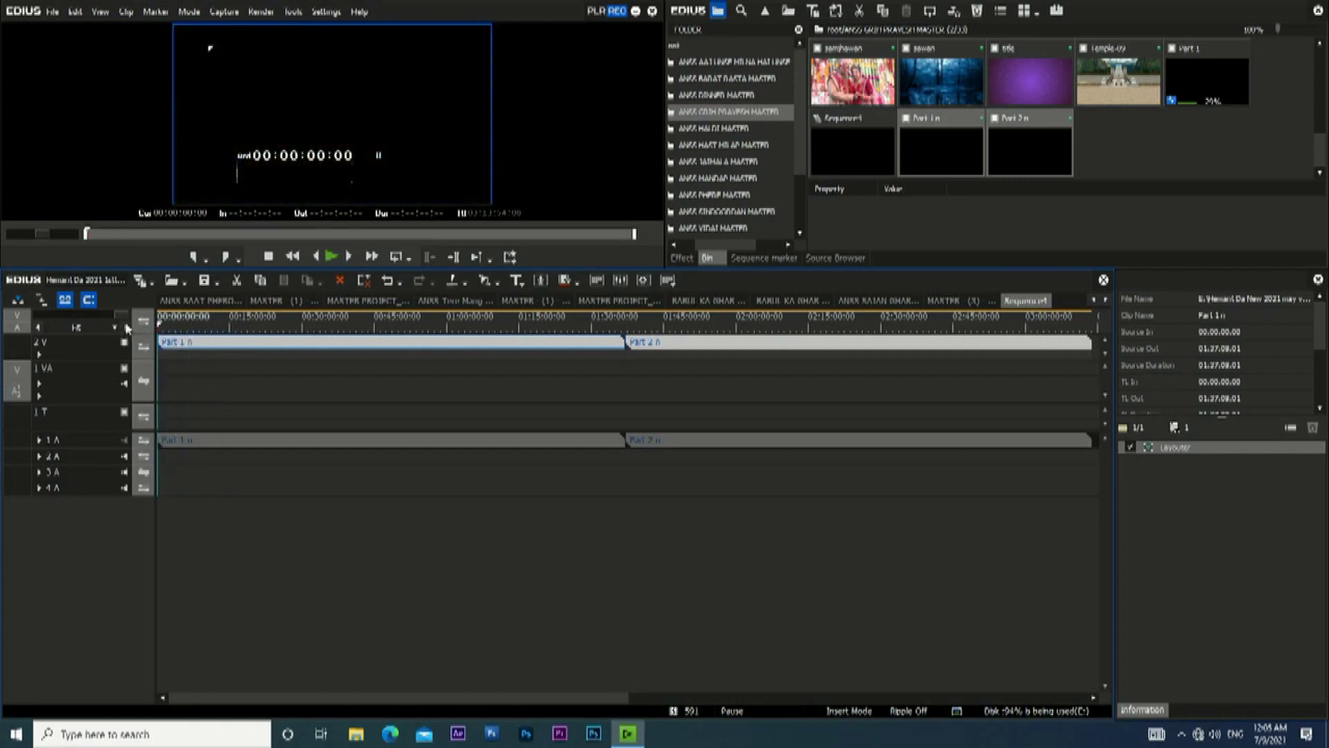
key(i)
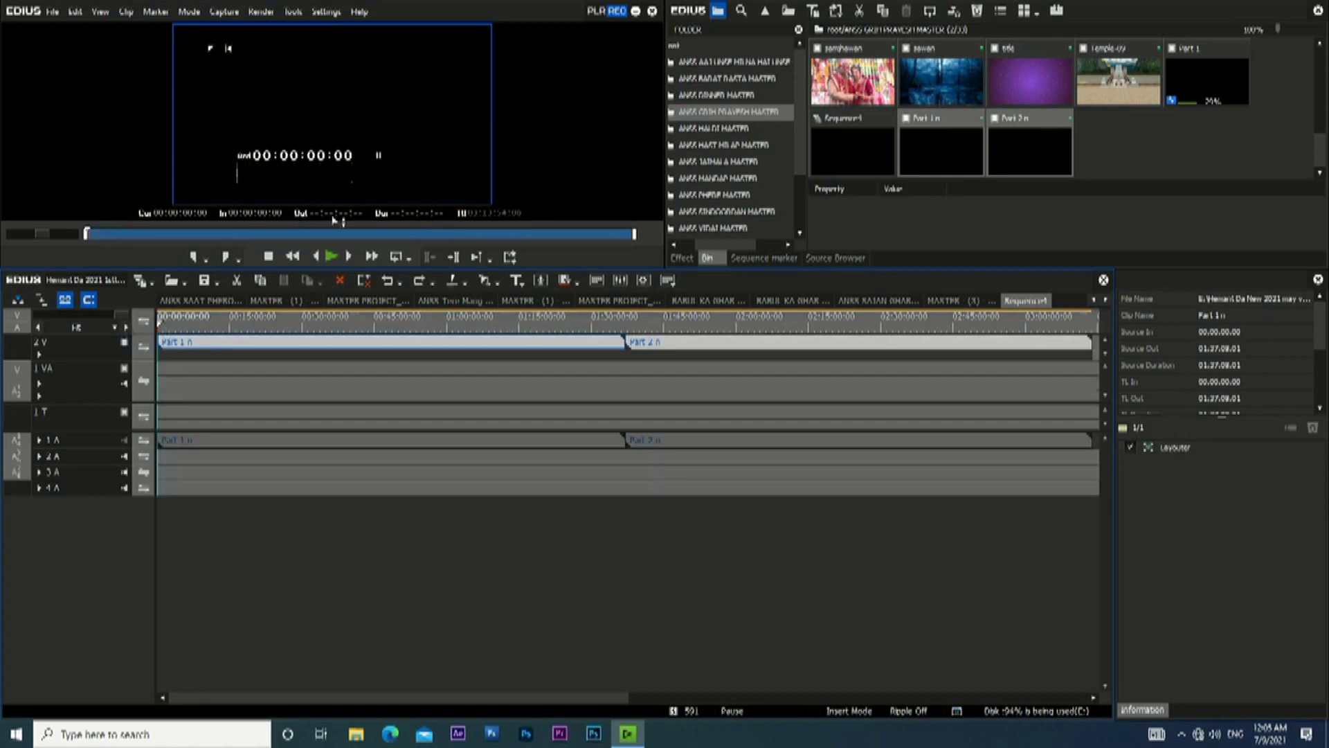
click(359, 214)
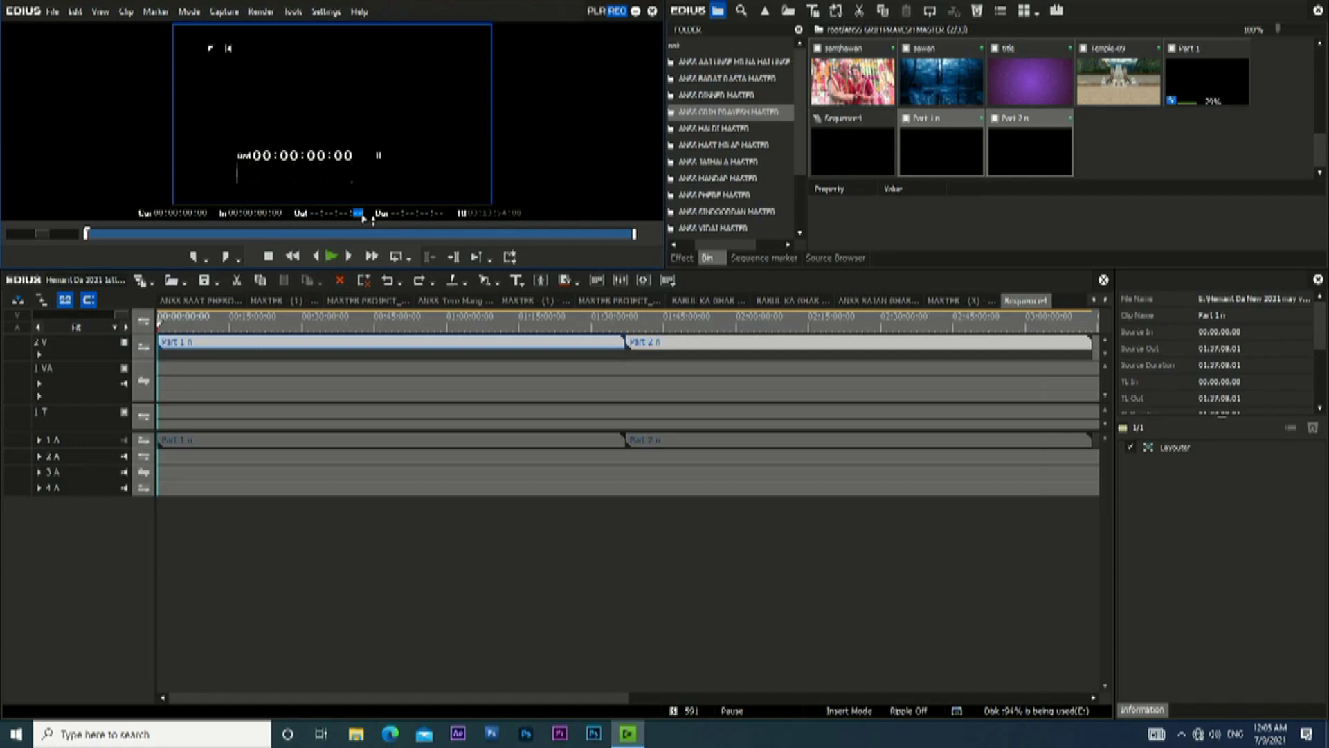
text(01:00:00:00)
click(422, 628)
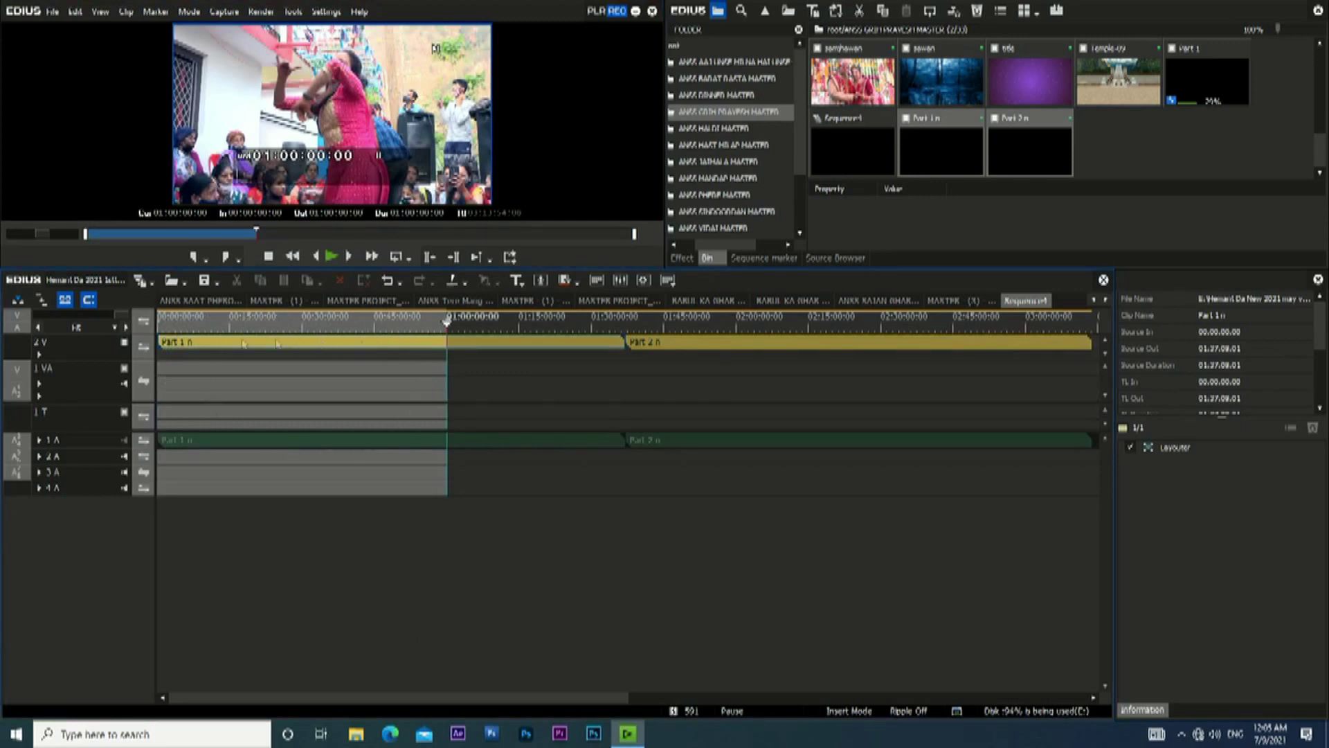
click(170, 323)
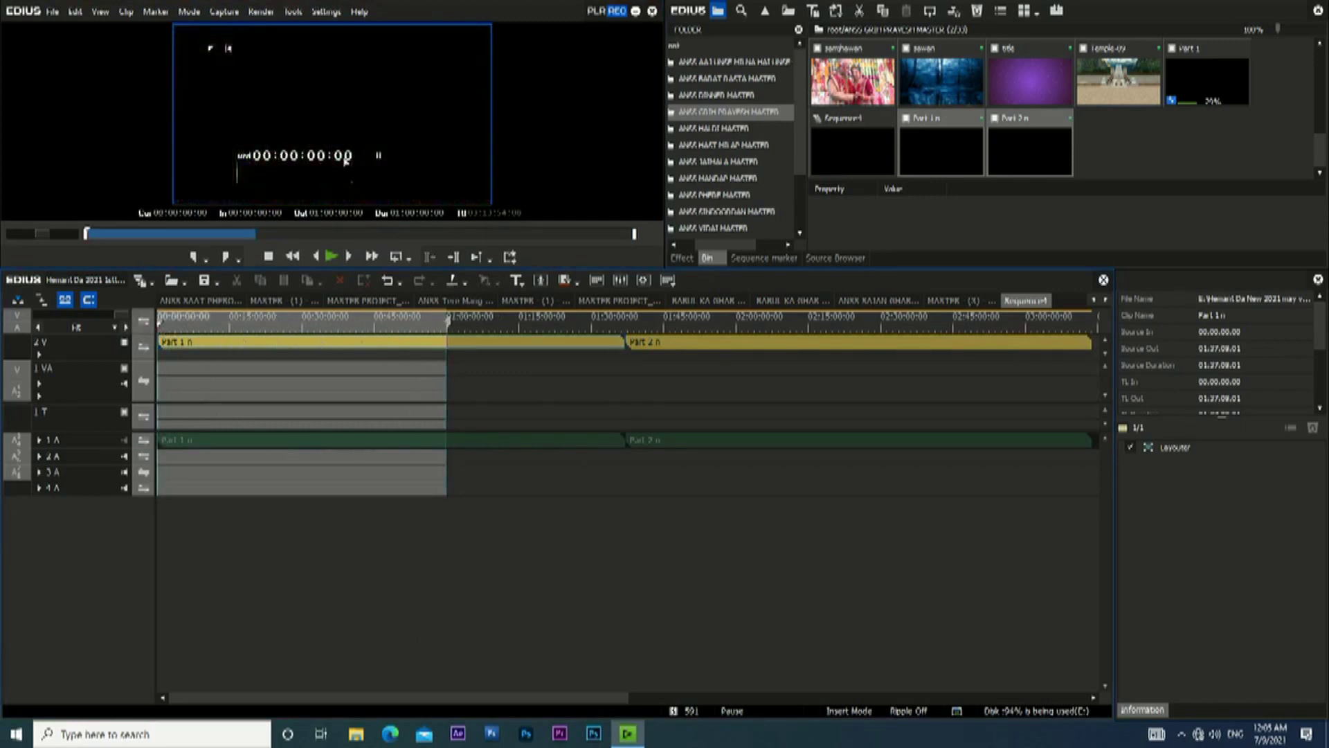
click(447, 319)
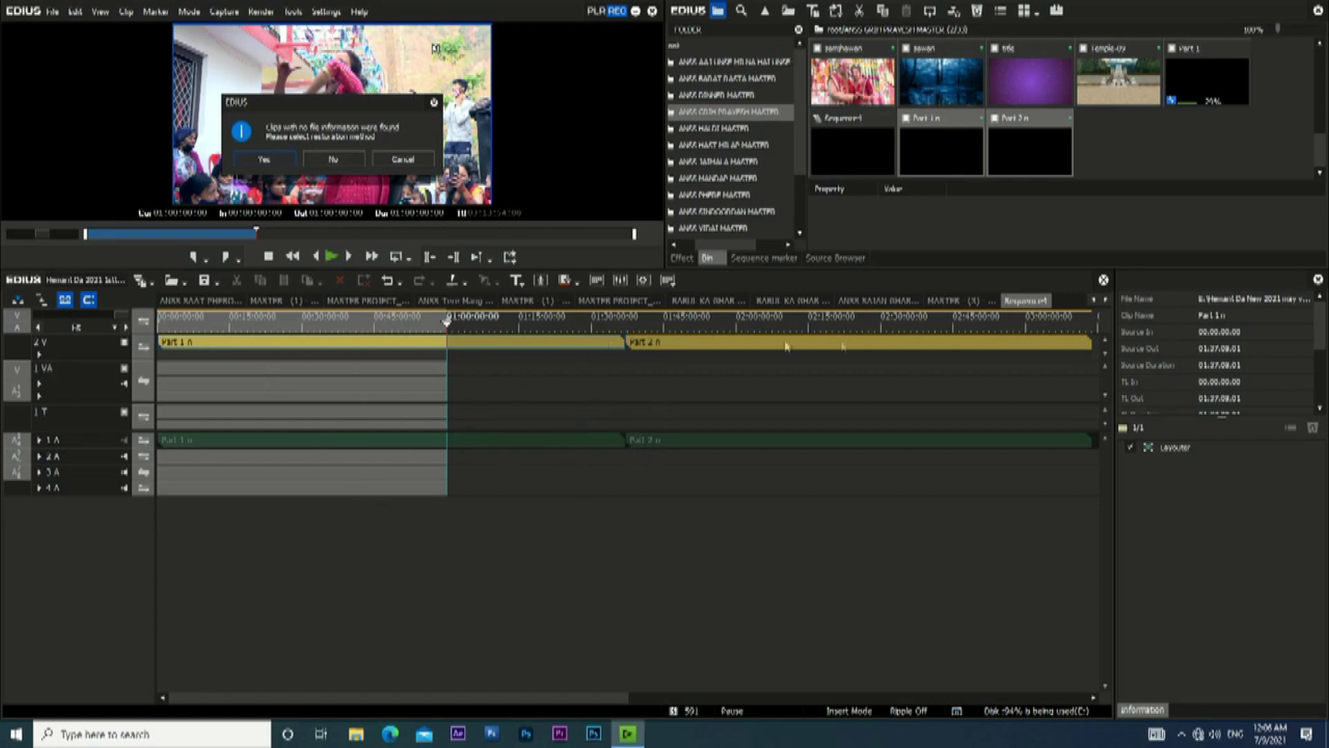
Open Burn to Disc without restoring the clips lacking file information, and set the disc to DVD with No Menu.
click(331, 160)
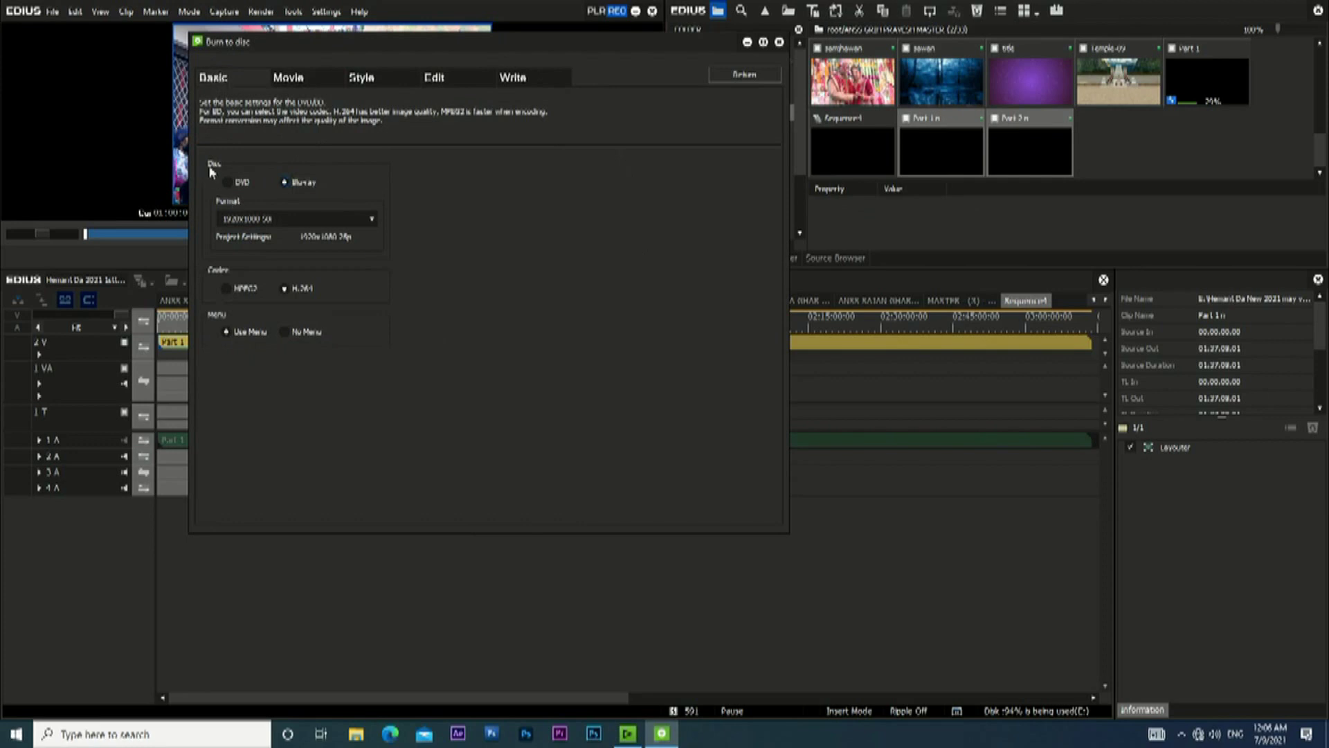
click(240, 184)
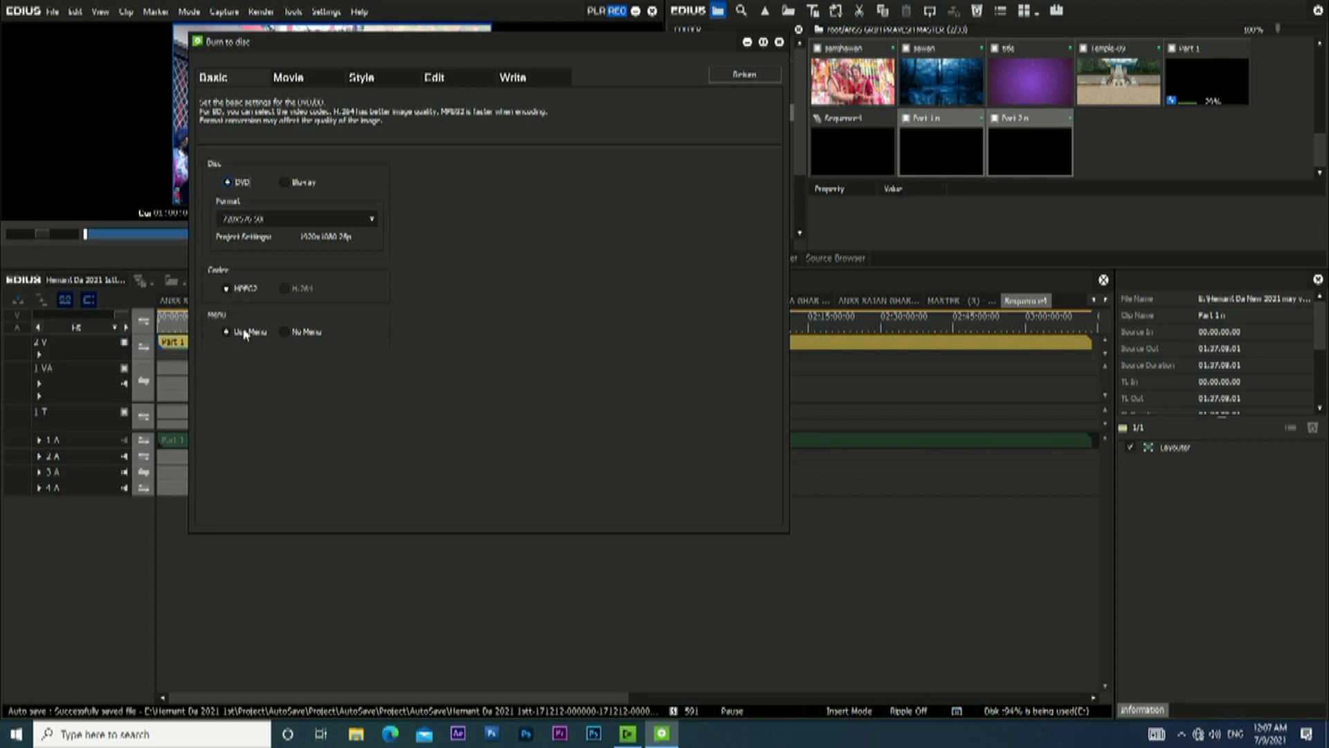
click(305, 335)
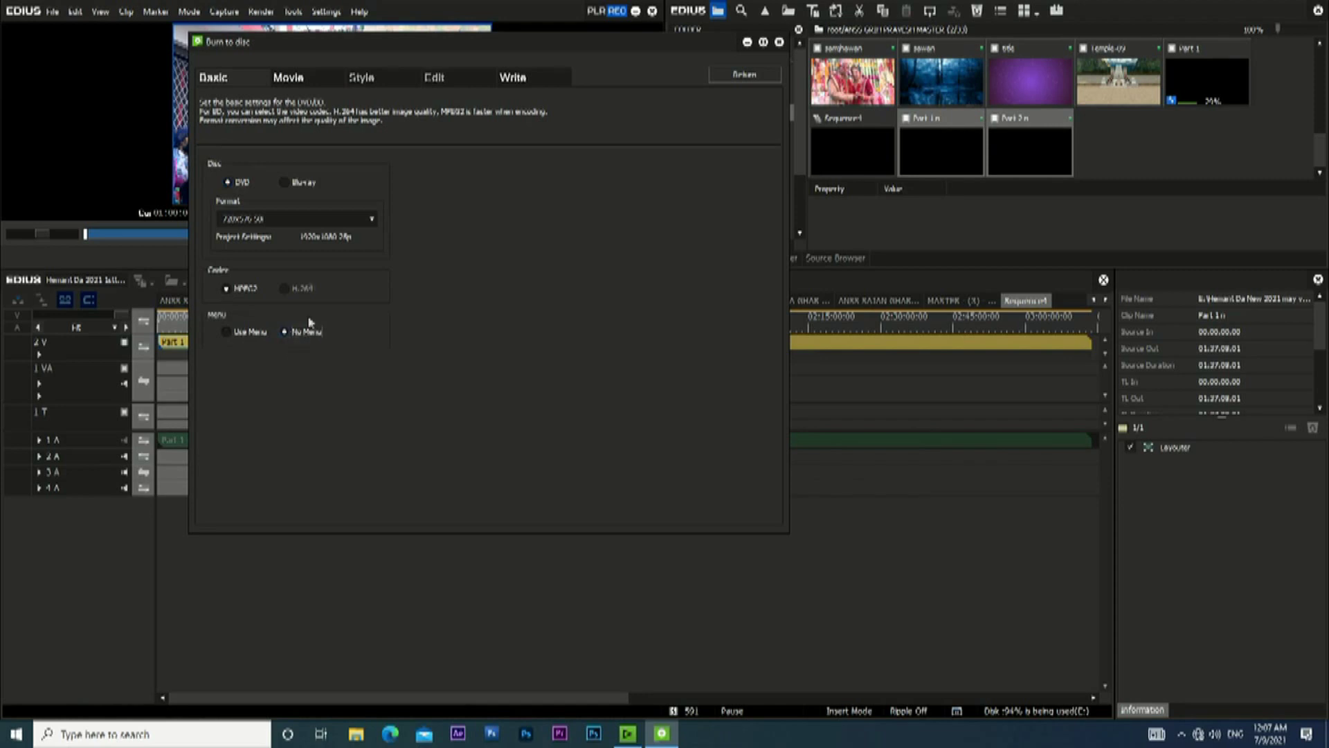
In the DVD title's settings, turn off the overall and audio automatic options and set the audio stream to MPEG-1 Audio Layer II.
click(298, 84)
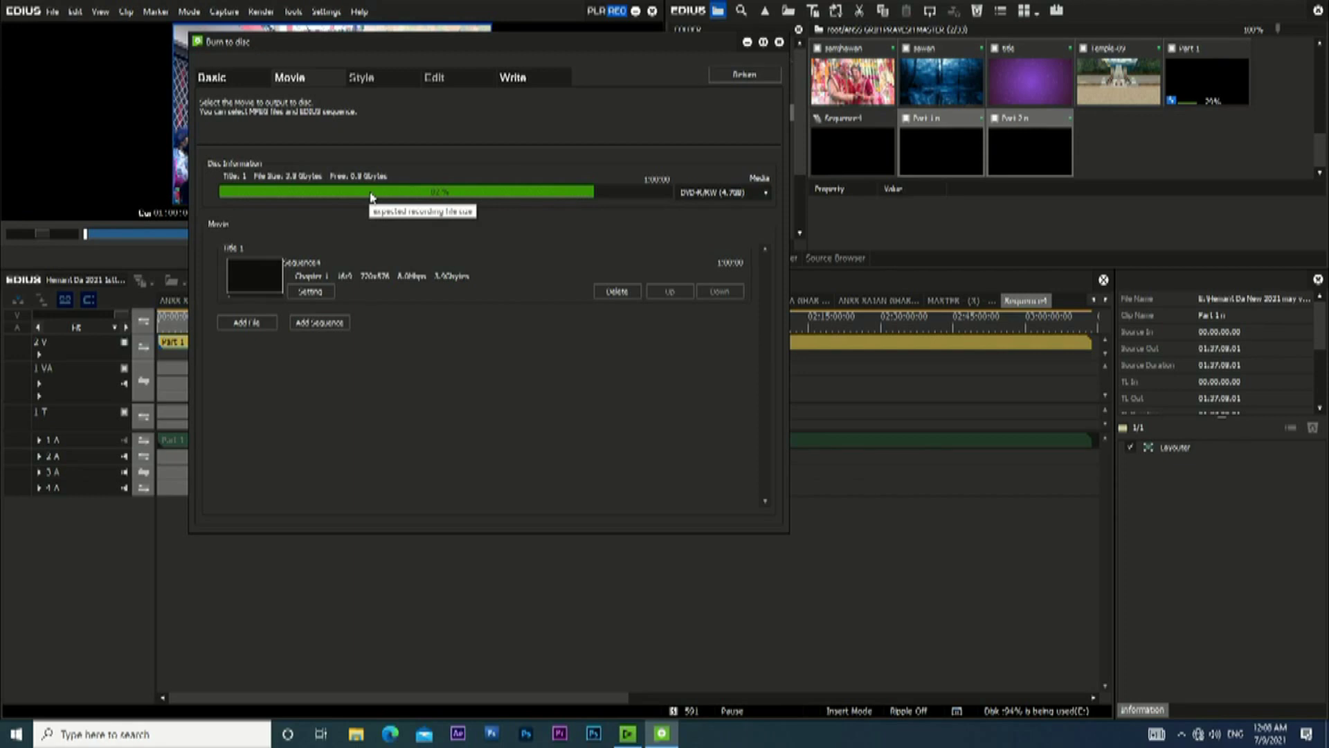
click(309, 293)
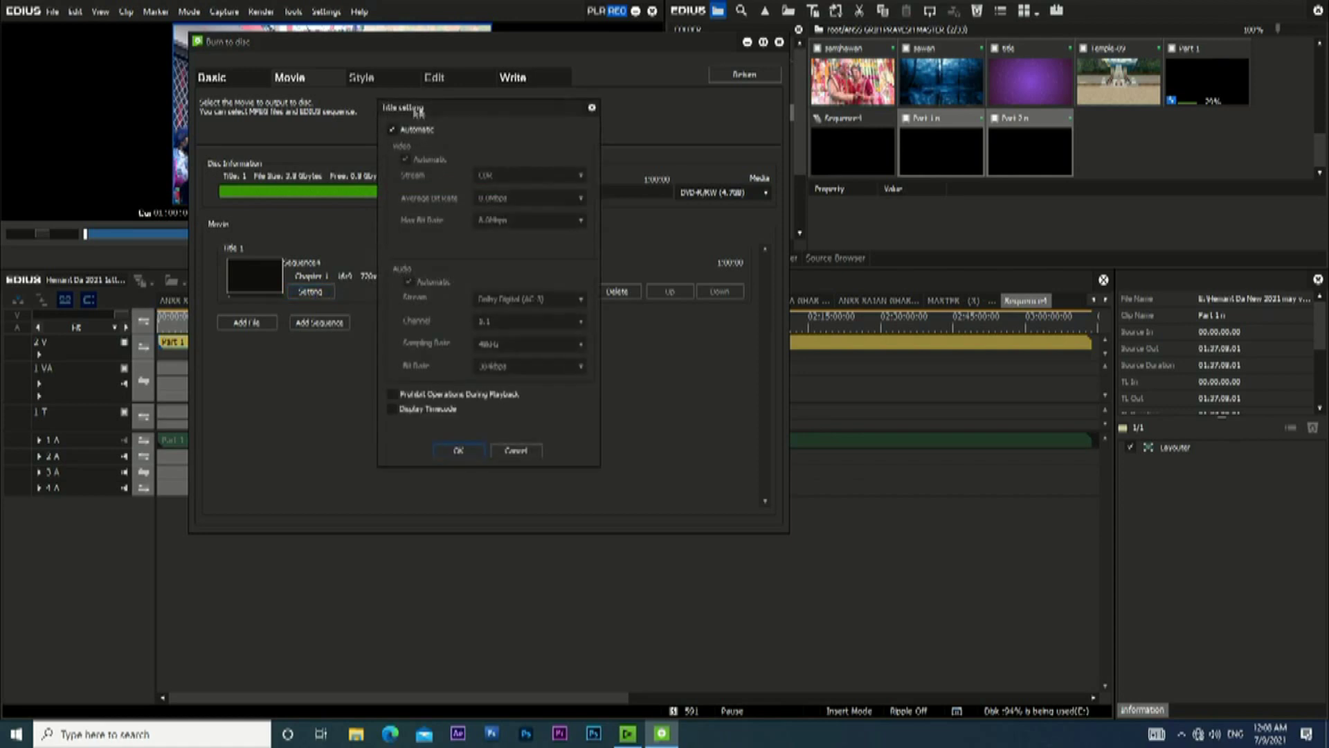
click(392, 130)
click(411, 284)
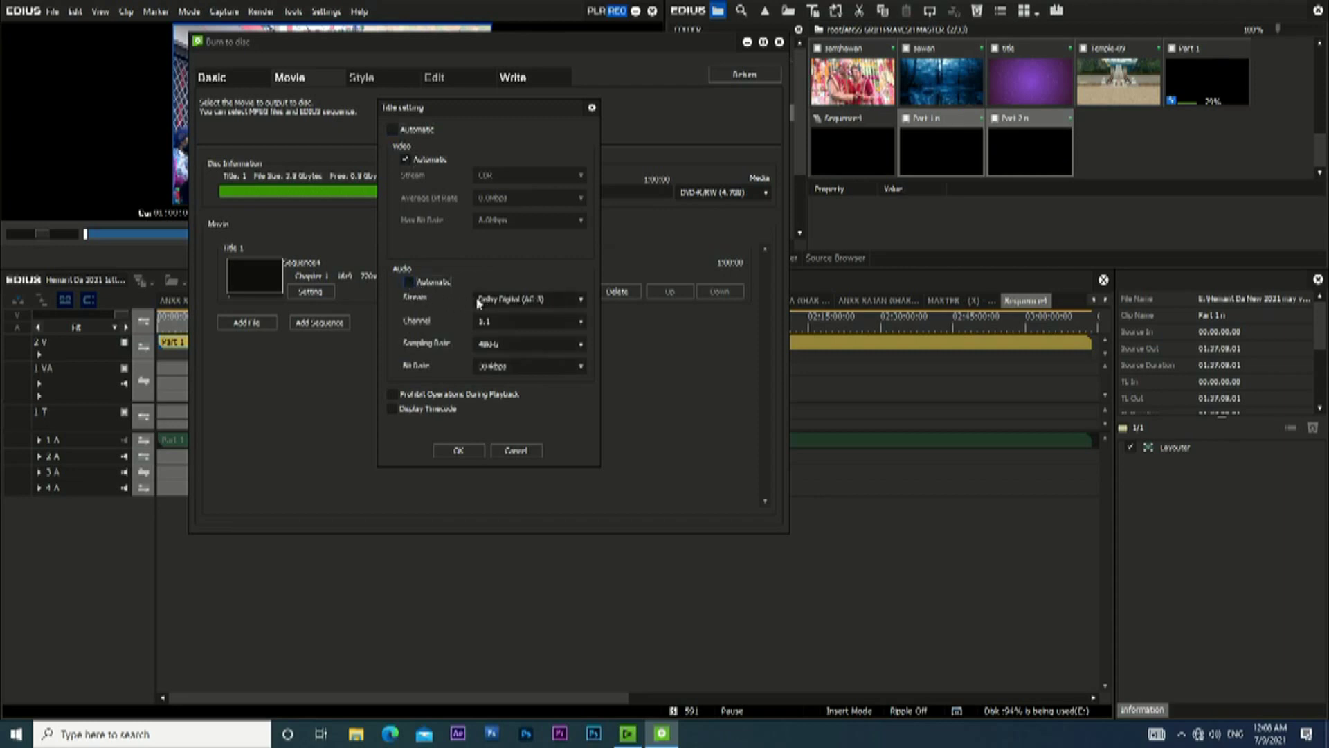
click(542, 300)
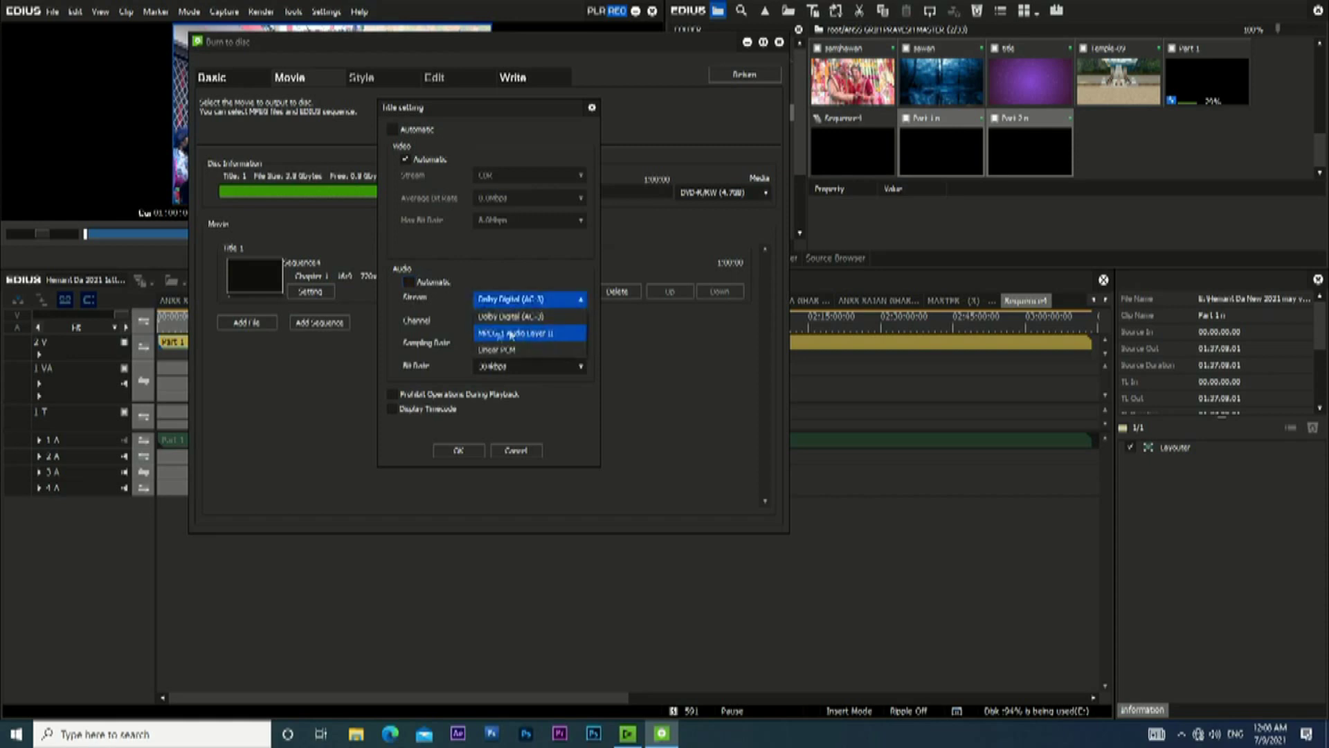
click(540, 335)
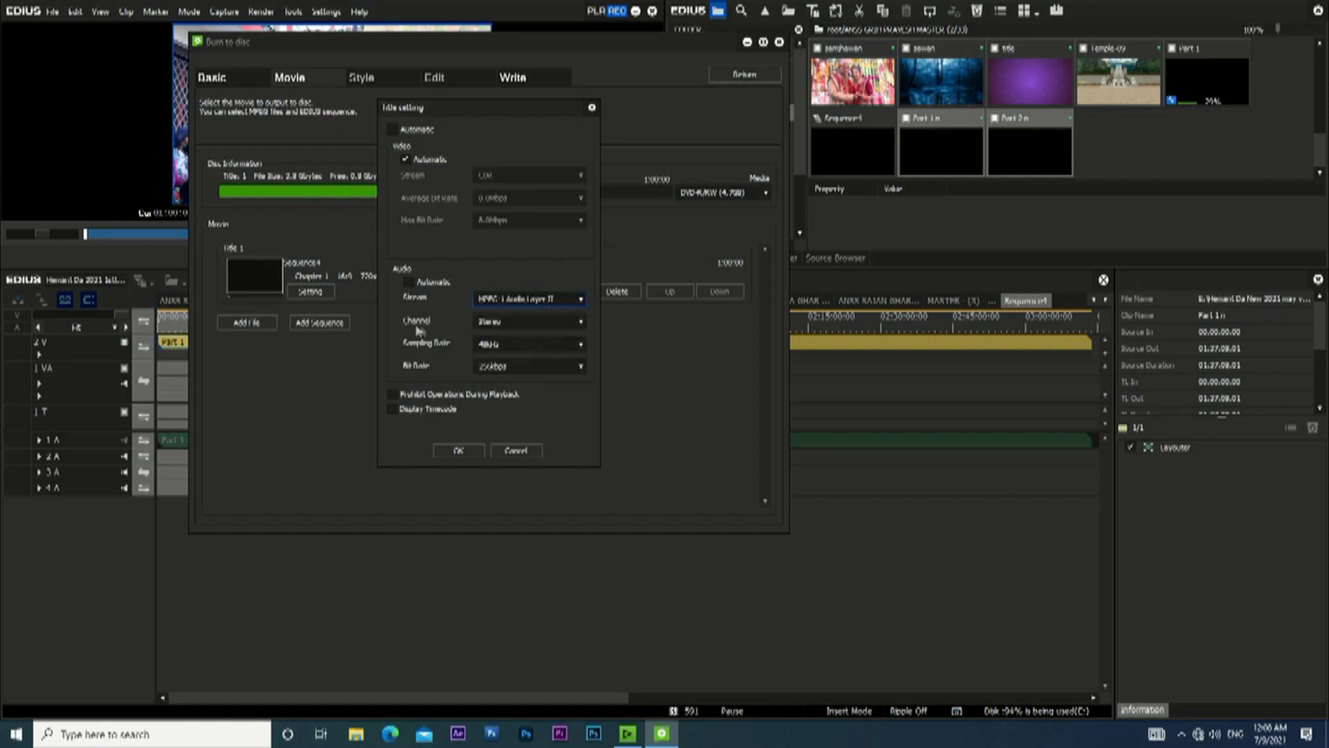
click(457, 452)
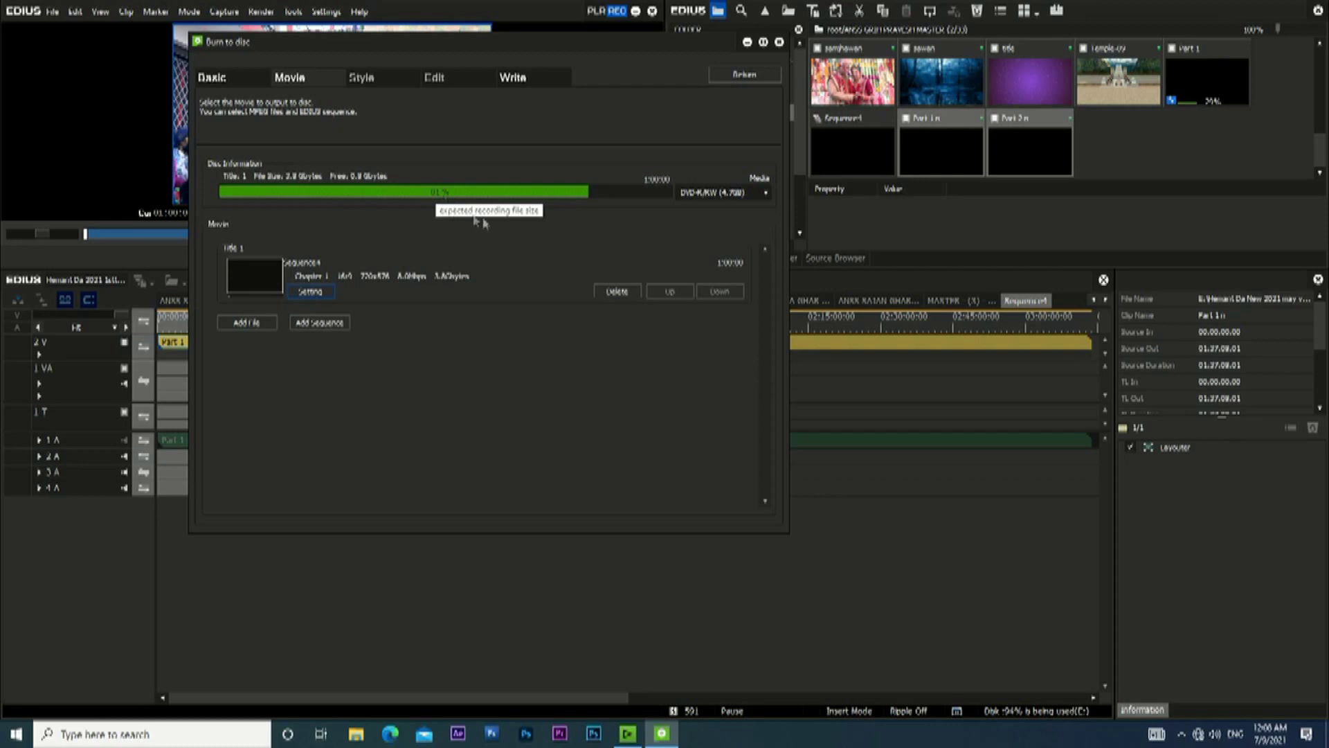
Start creating the DVD from the marked range, accepting the conversion to the selected output format.
click(518, 82)
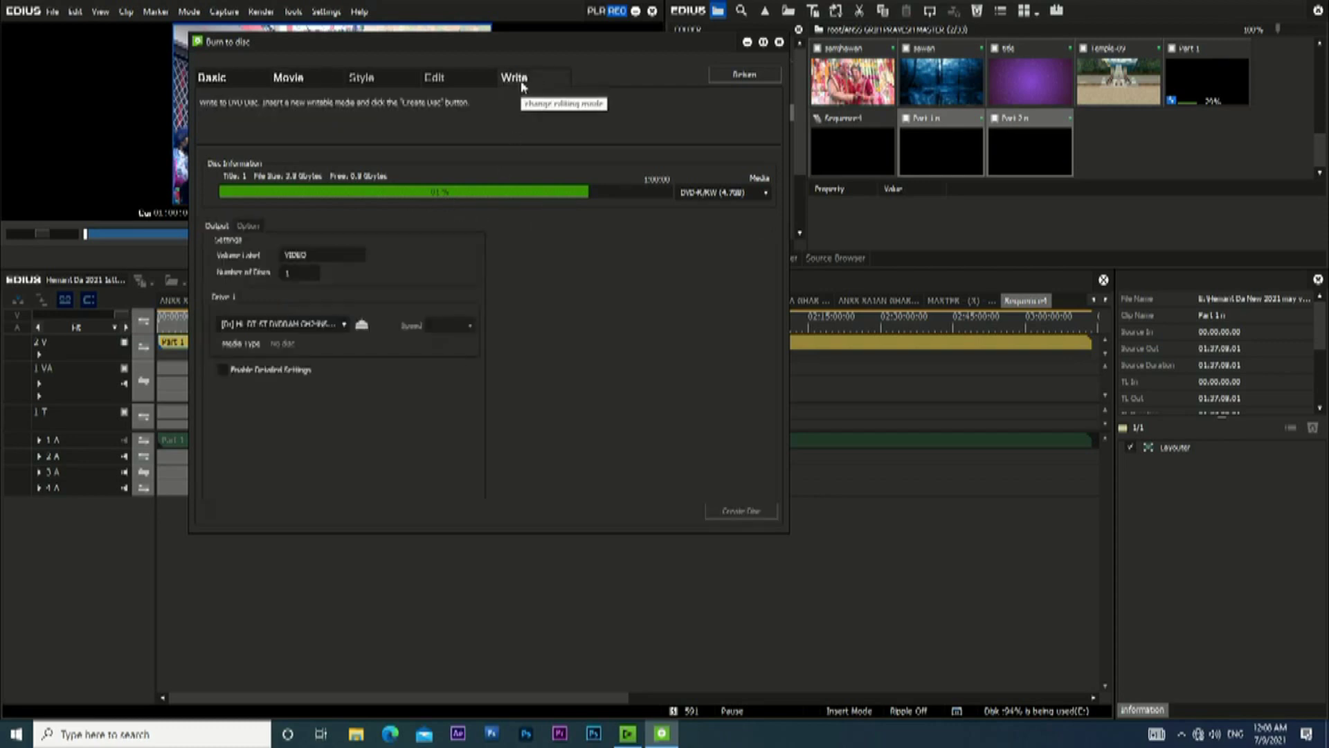
click(735, 511)
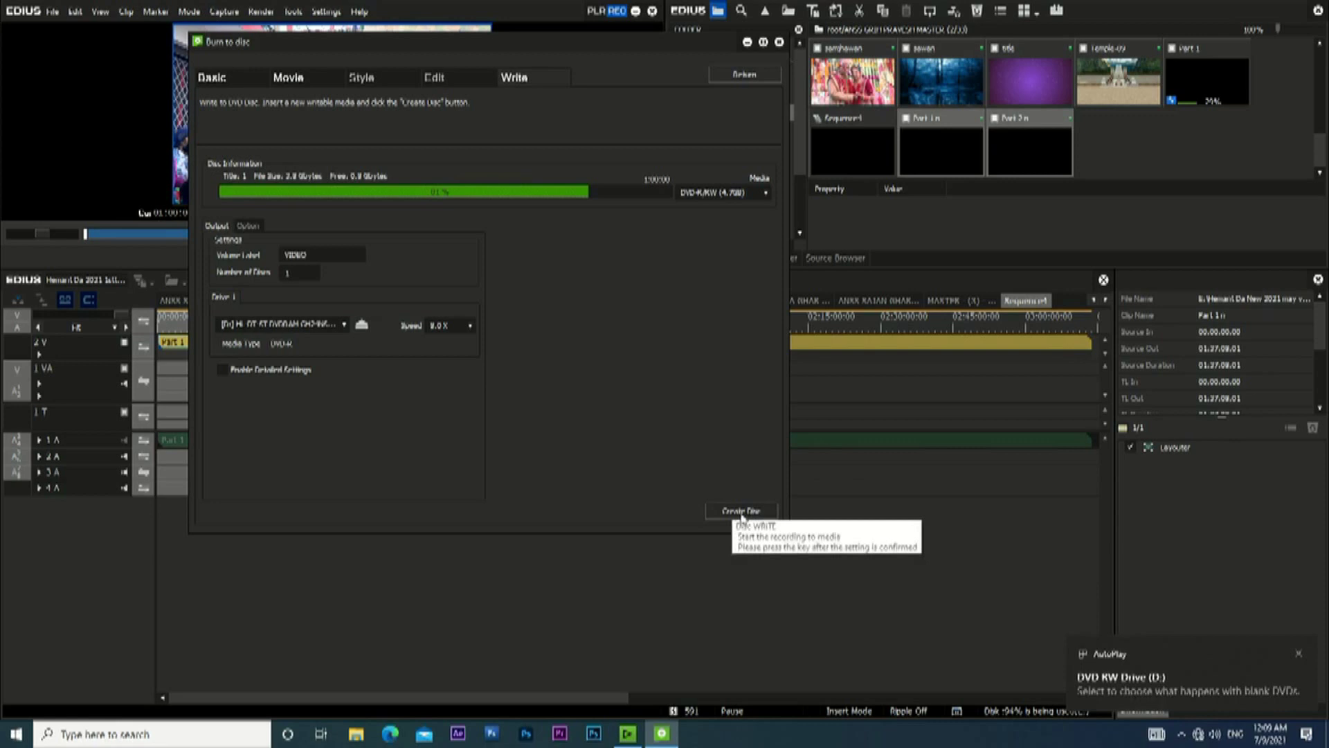
click(739, 514)
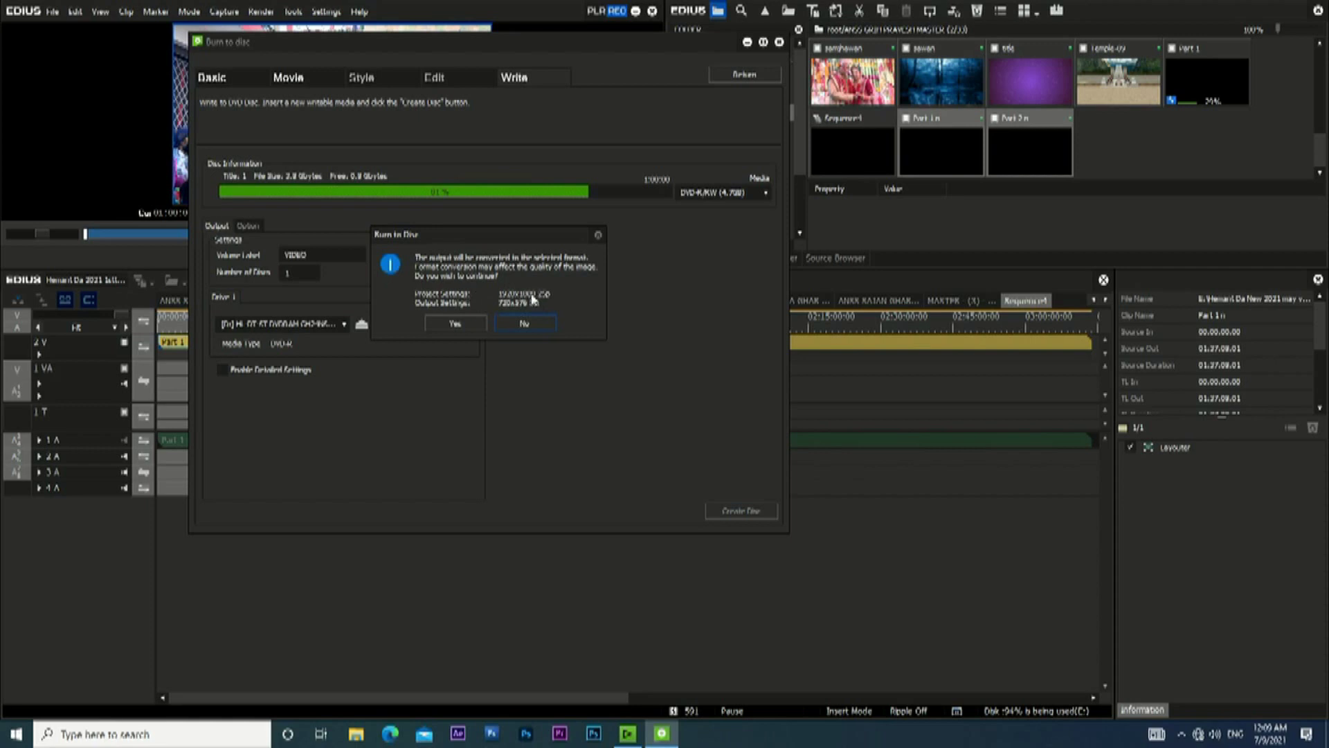
click(459, 324)
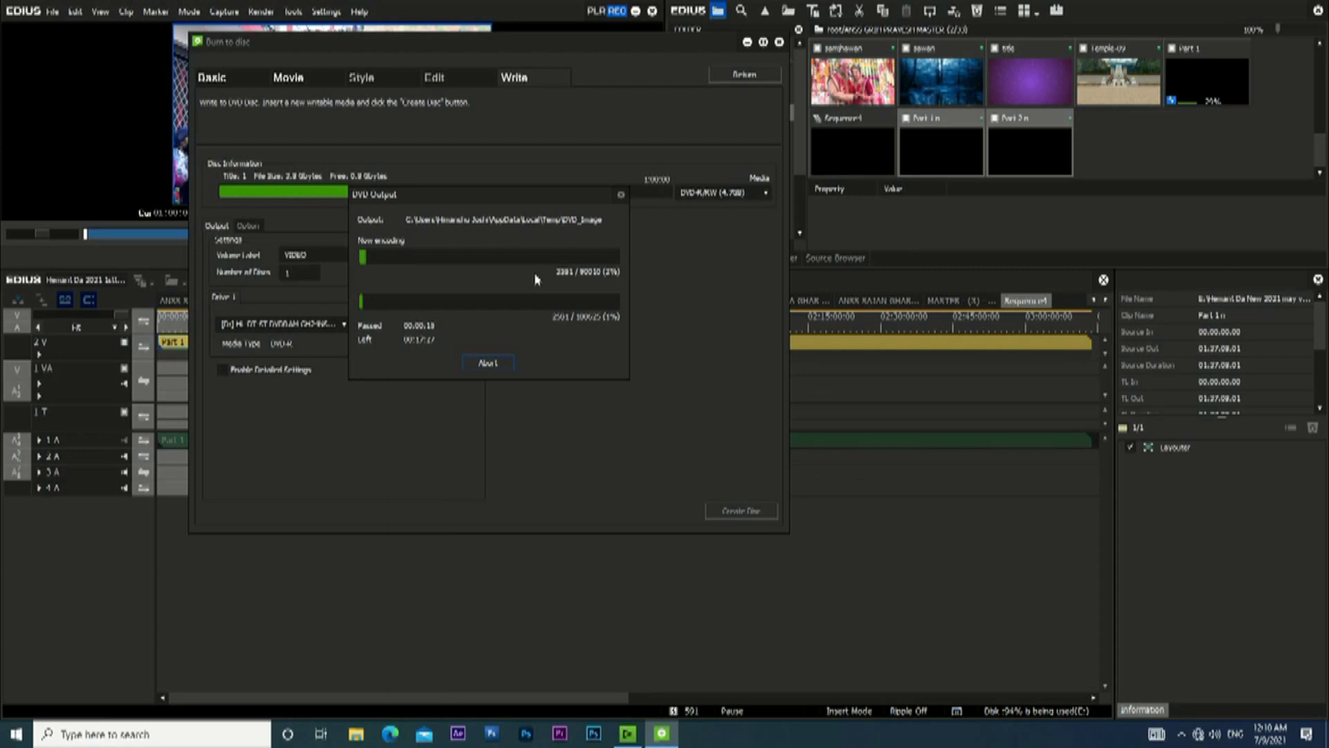
Abort the running DVD output and return from Burn to Disc to the sequence.
click(488, 364)
click(464, 312)
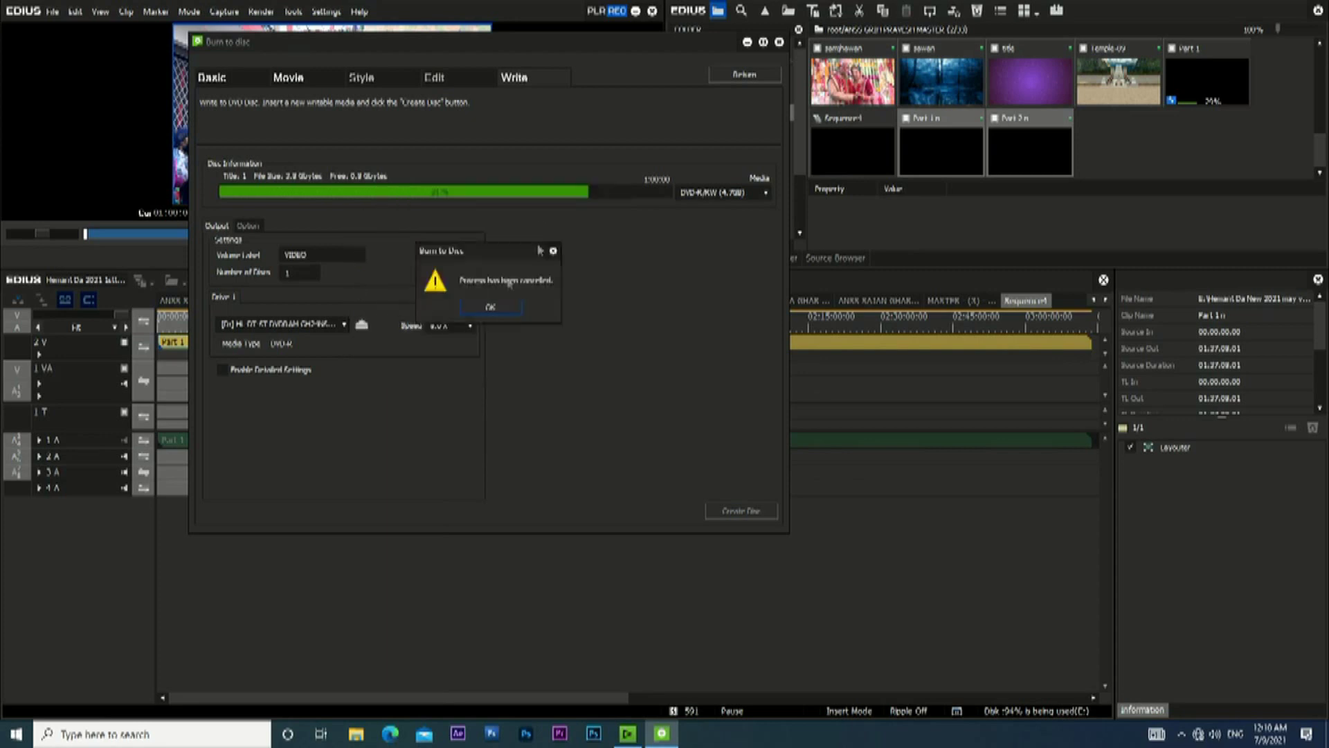
click(502, 313)
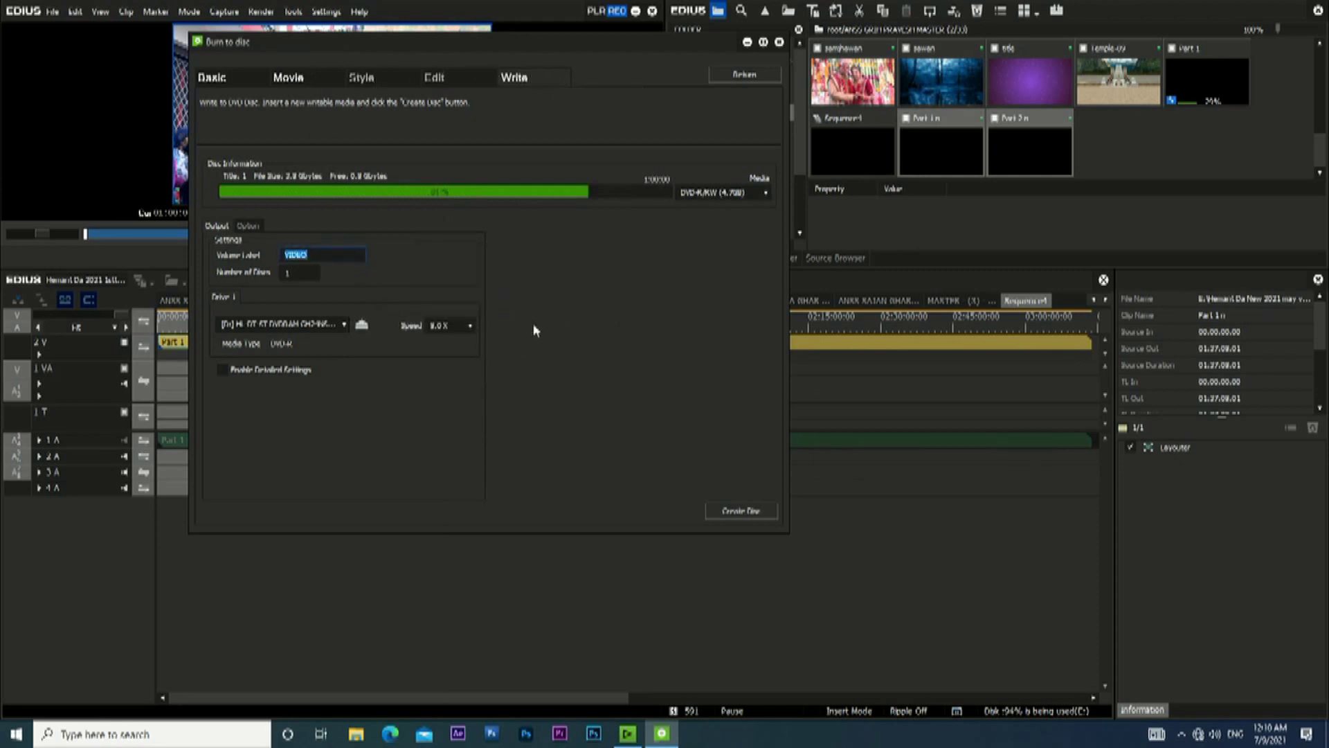
click(761, 74)
click(414, 305)
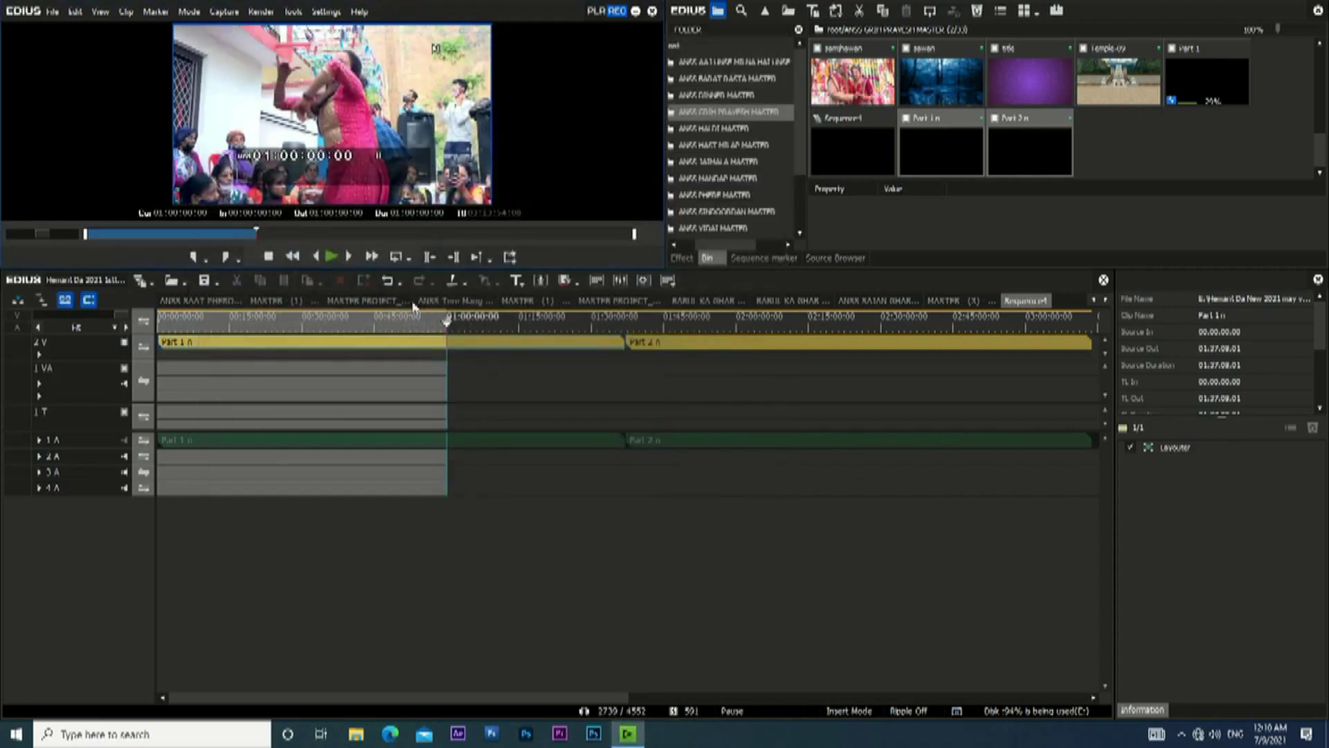